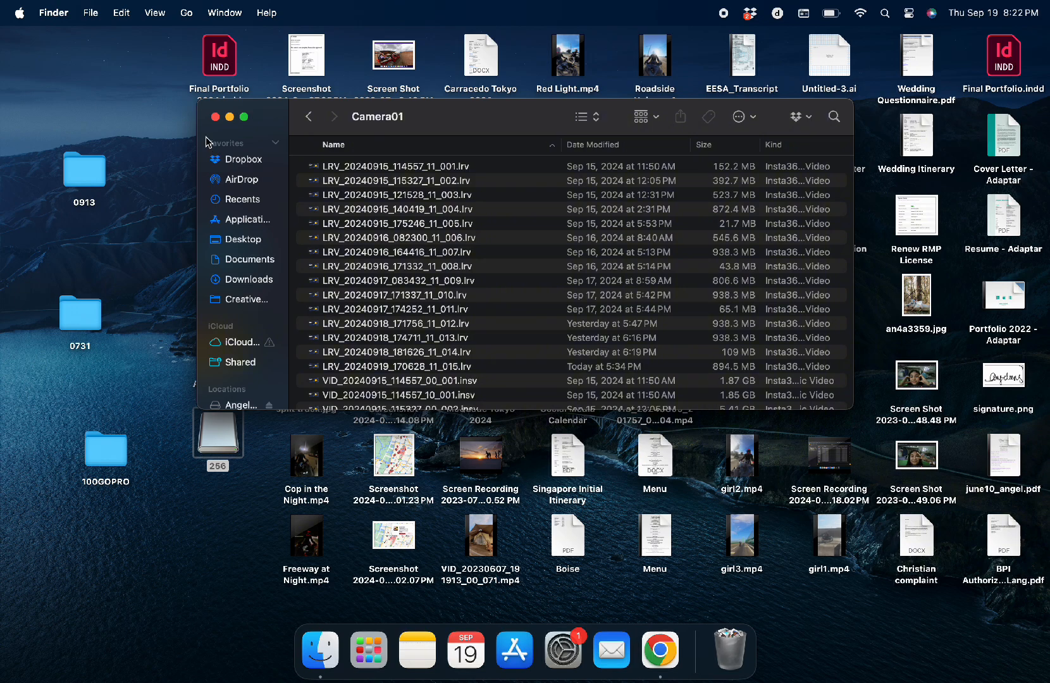
Delete all .lrv files from the Camera01 folder, from LRV_20240915_114557_11_001.lrv through LRV_20240919_170628_11_015.lrv
left_click(244, 118)
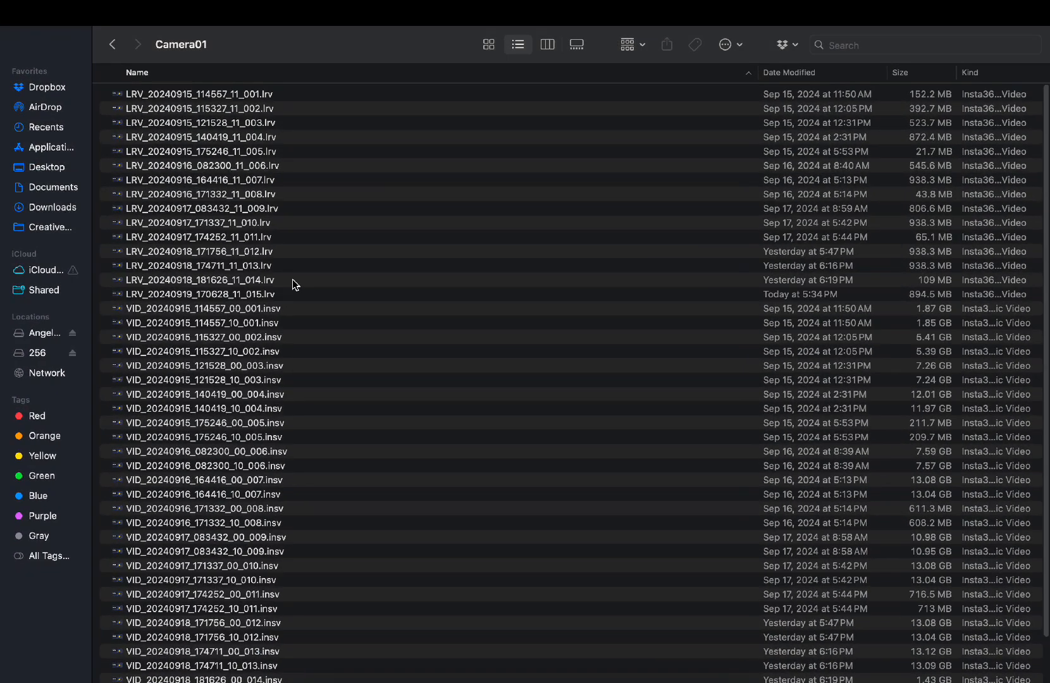
left_click(279, 97)
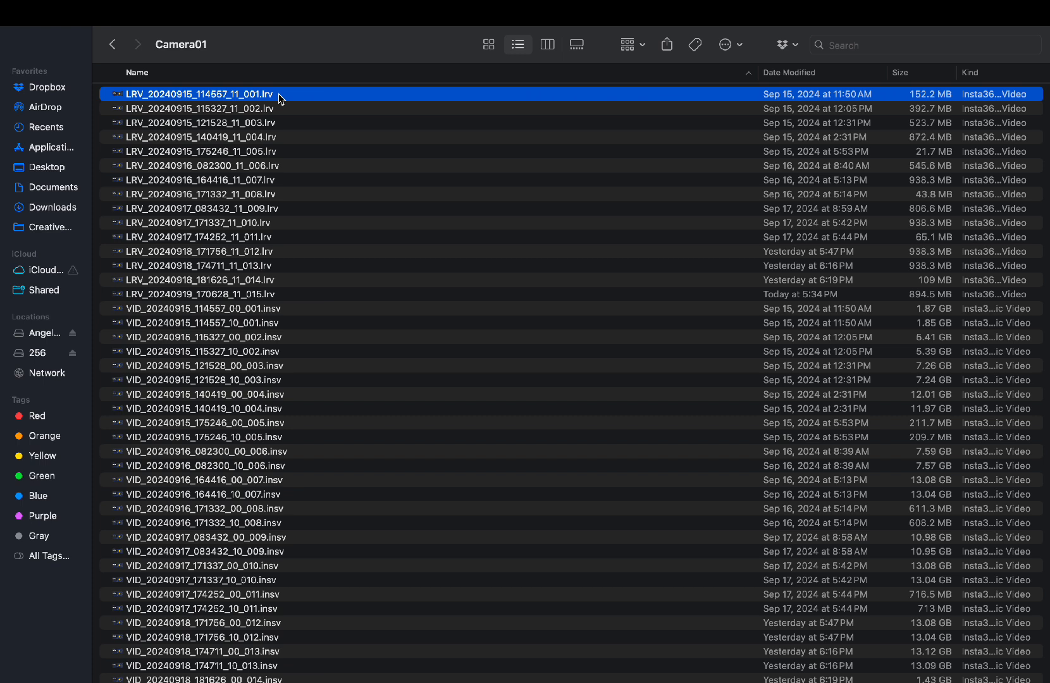
key("shift+Down")
key("shift+Down")
key("shift+Down")
key("shift+Down")
key("shift+Down")
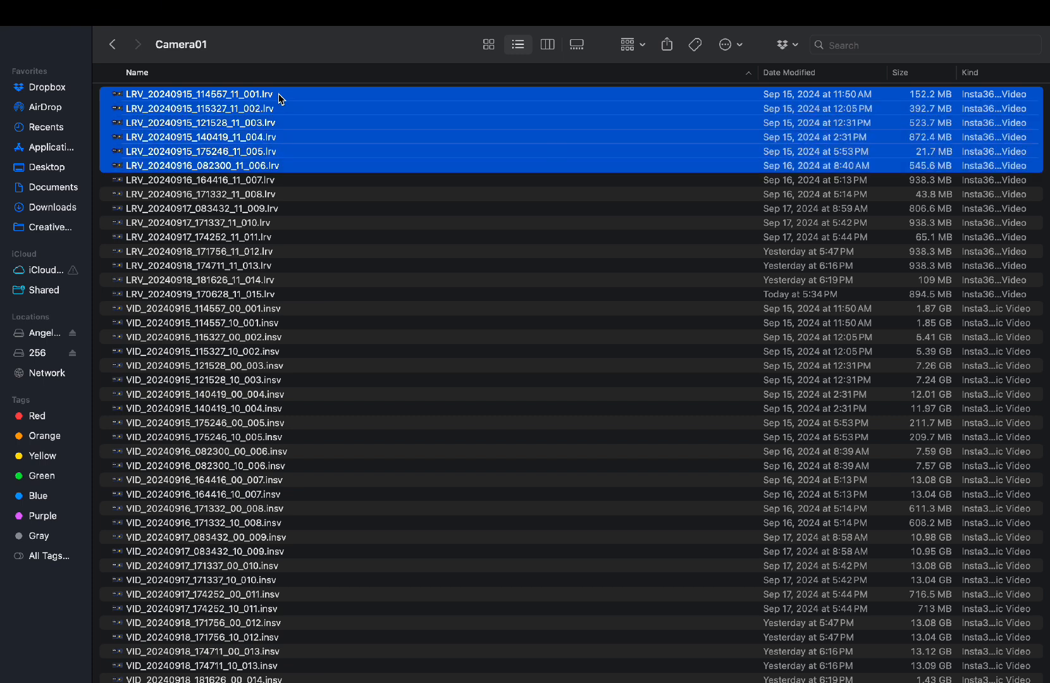
key("shift+Down")
key("shift+Down")
key("shift+Down")
key("shift+Down")
key("shift+Down")
key("shift+Down")
key("shift+Down")
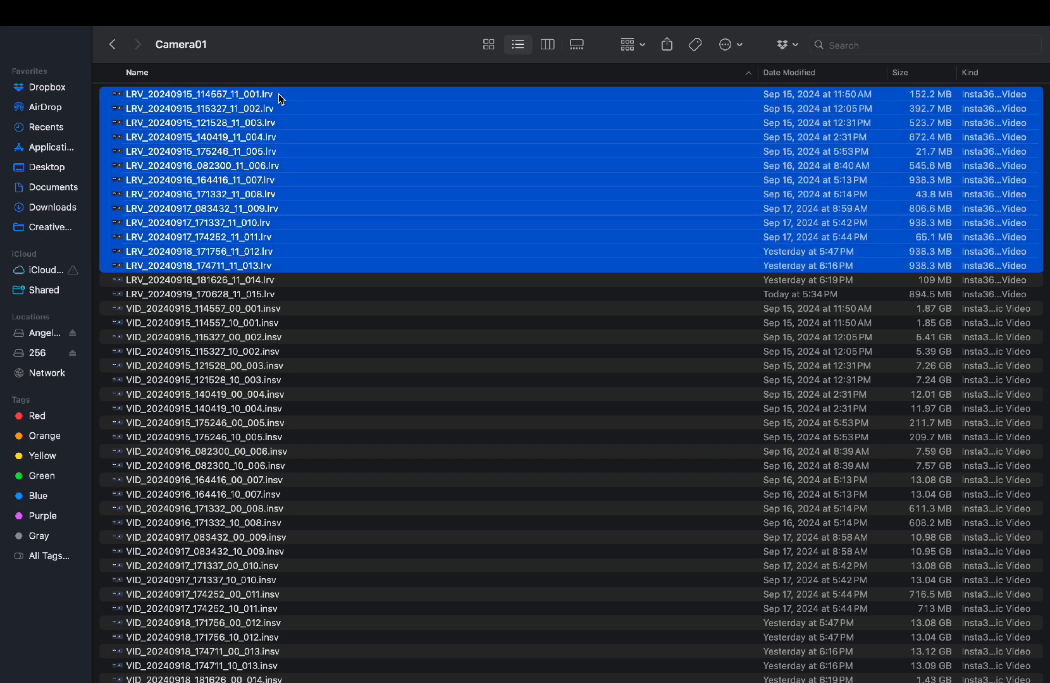
key("shift+Down")
key("shift+Down")
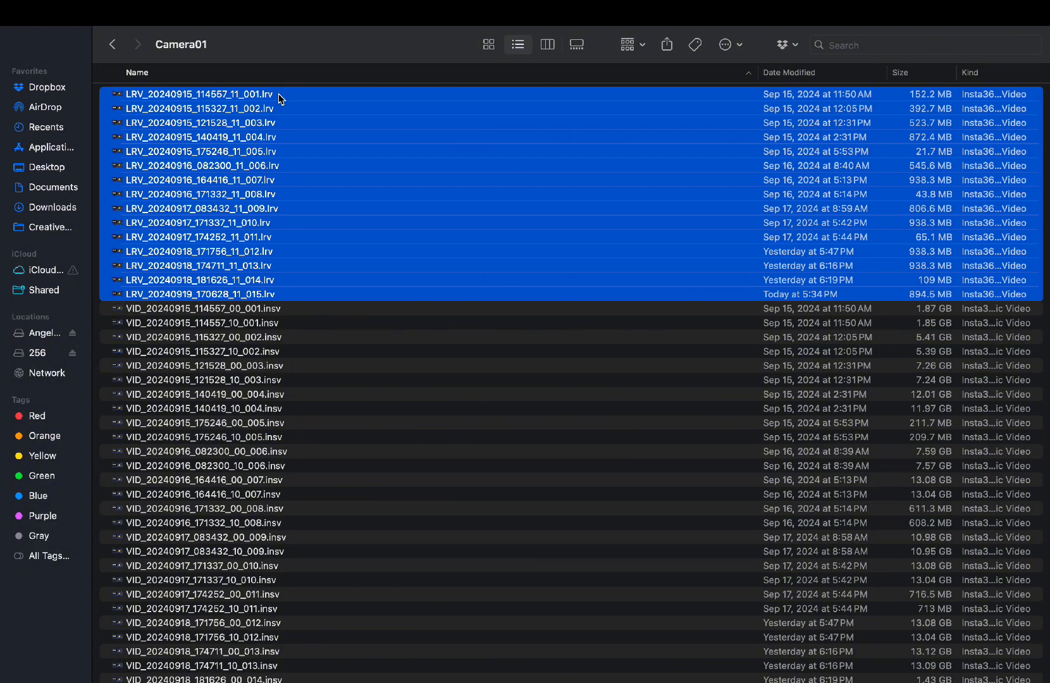
scroll(280, 99, "down", 3)
scroll(276, 108, "up", 3)
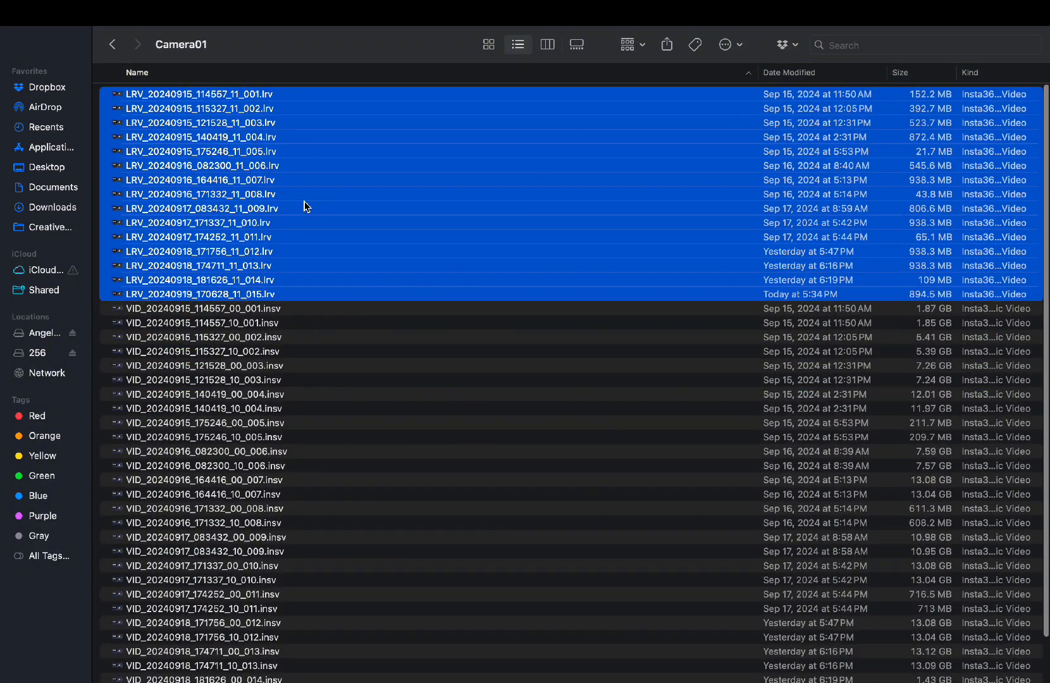
key("super+BackSpace")
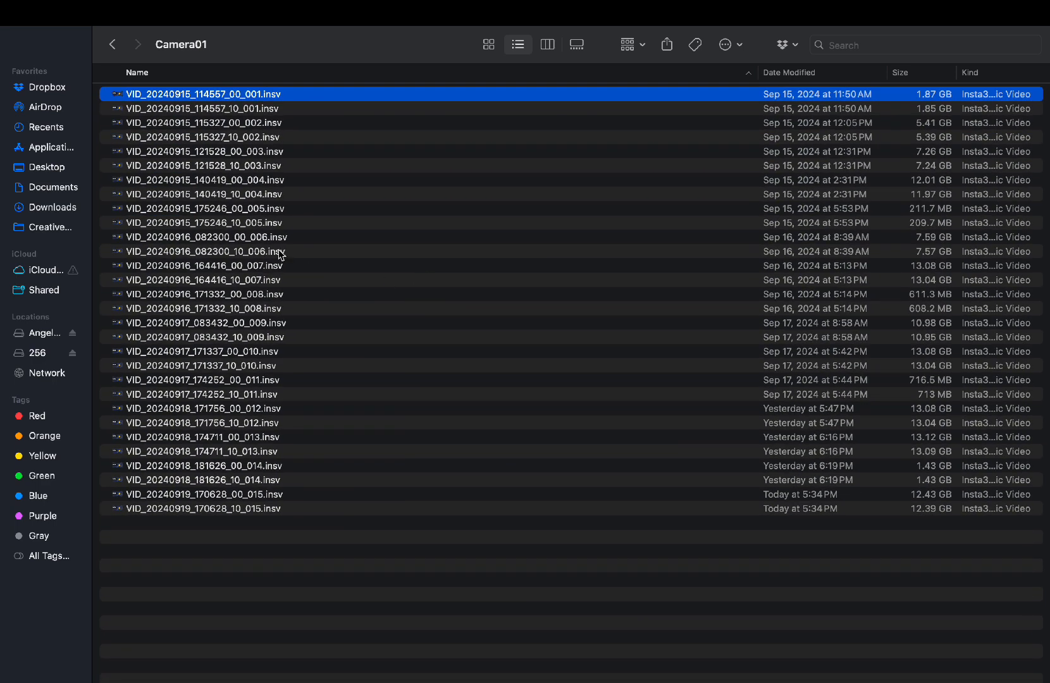
Examine how the remaining .insv recordings pair up as 00 and 10 files, for numbers 001 to 005
left_click(268, 111)
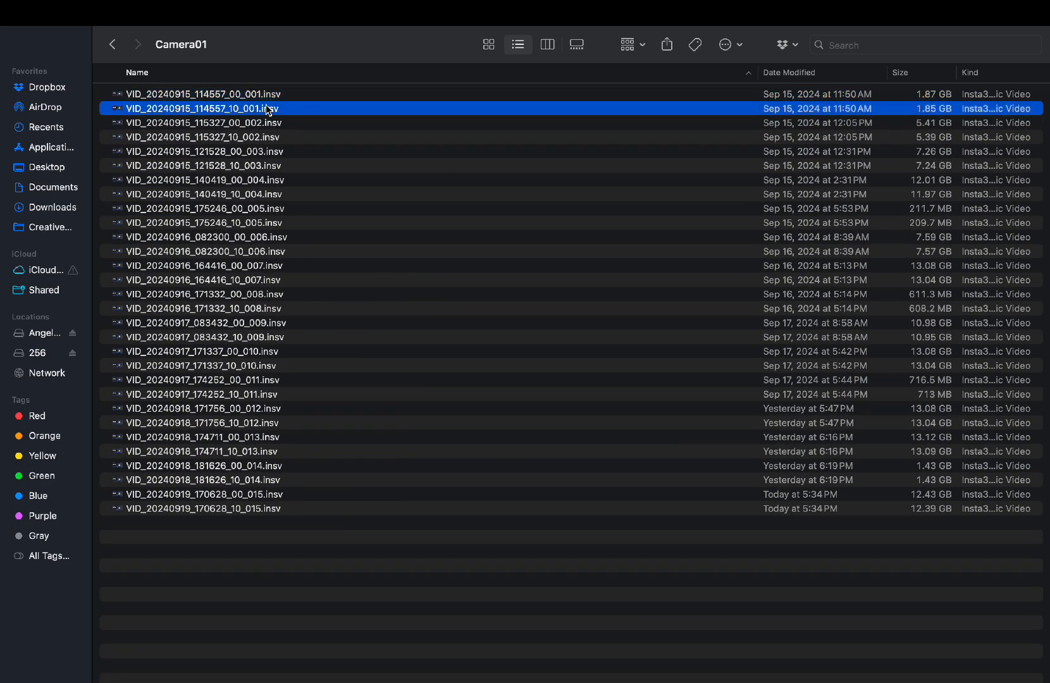
key("Up")
key("Down")
key("Up")
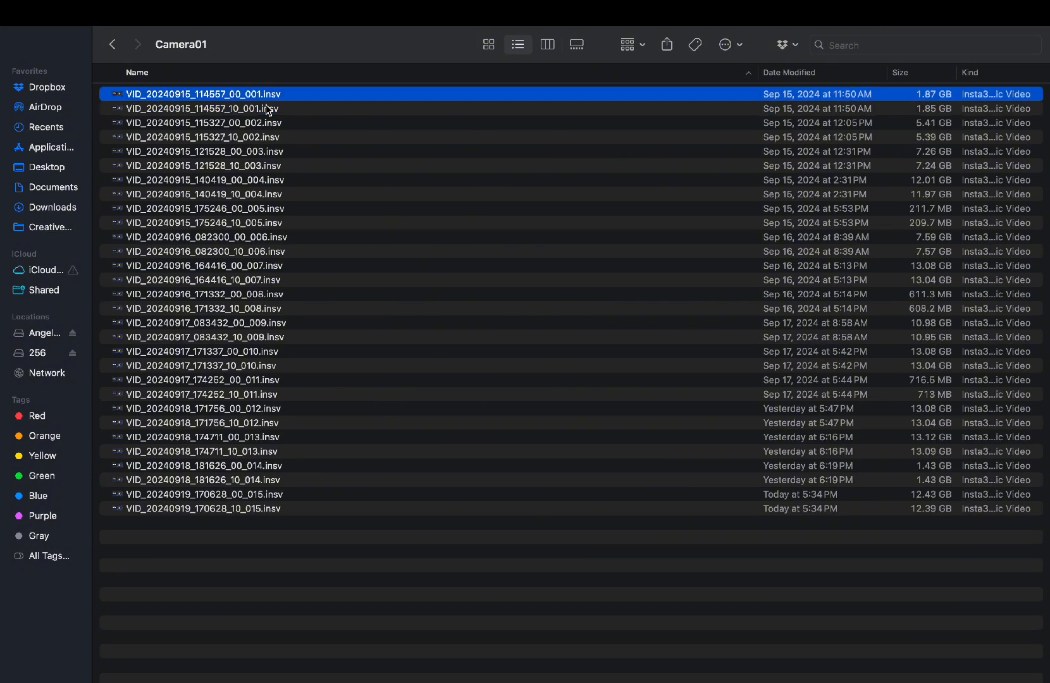
key("shift+Down")
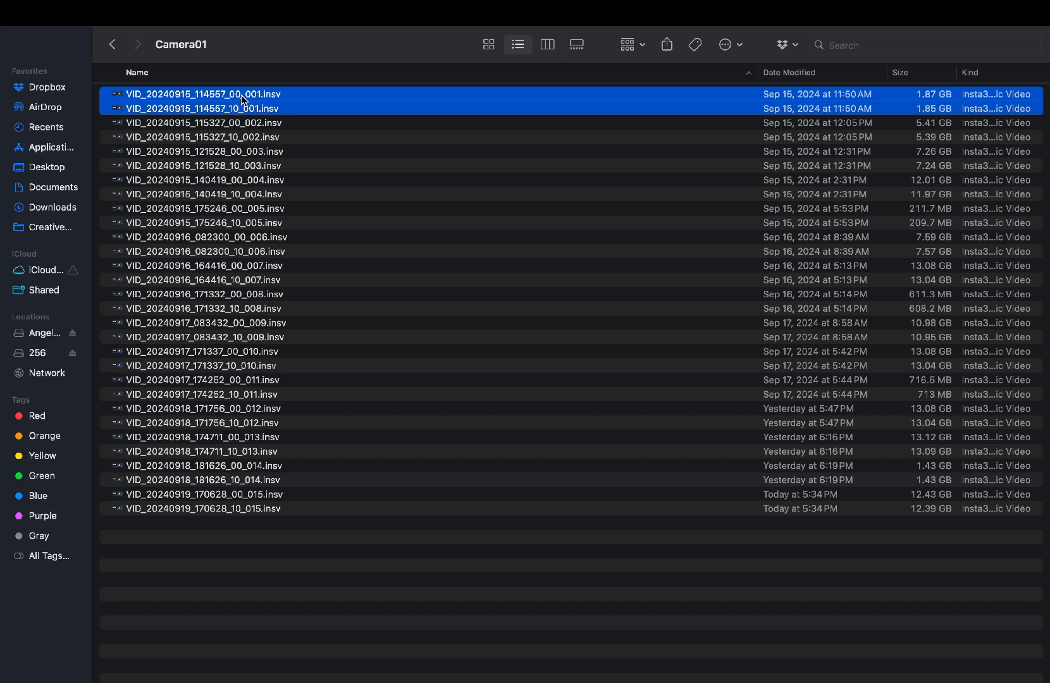
left_click(221, 124)
left_click(222, 138)
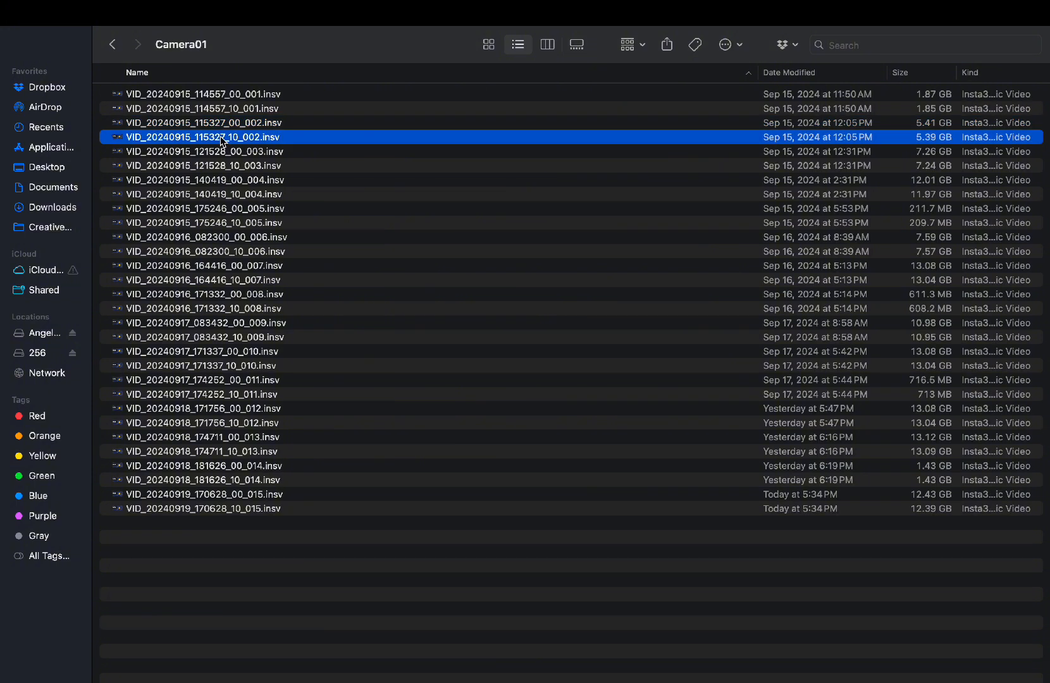
key("Down")
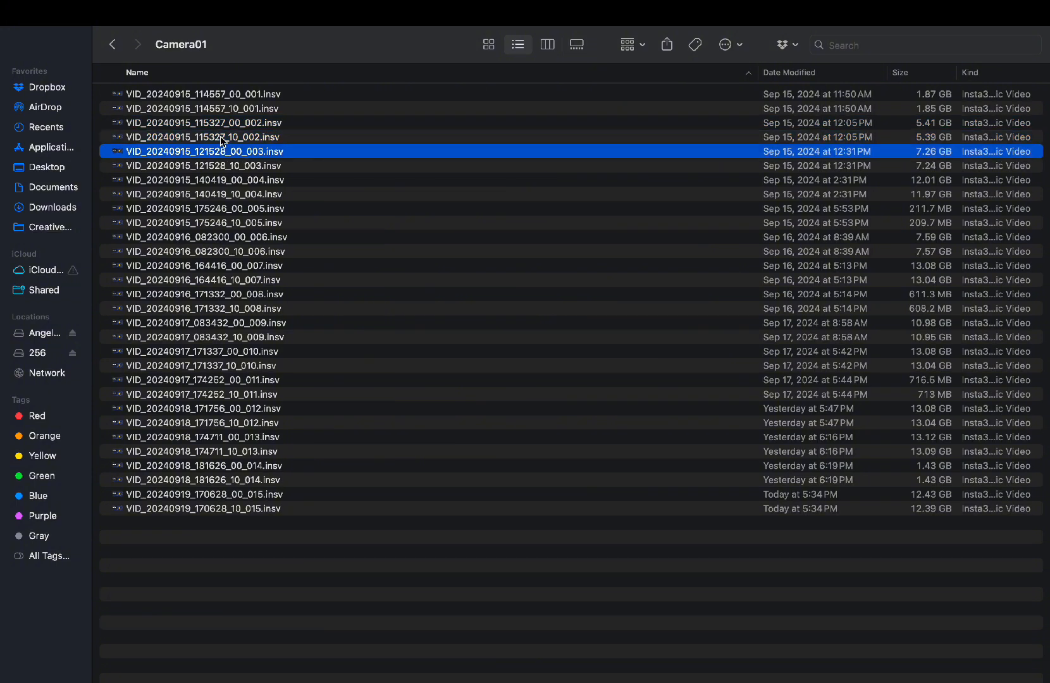
key("shift+Down")
key("Down")
key("shift+Down")
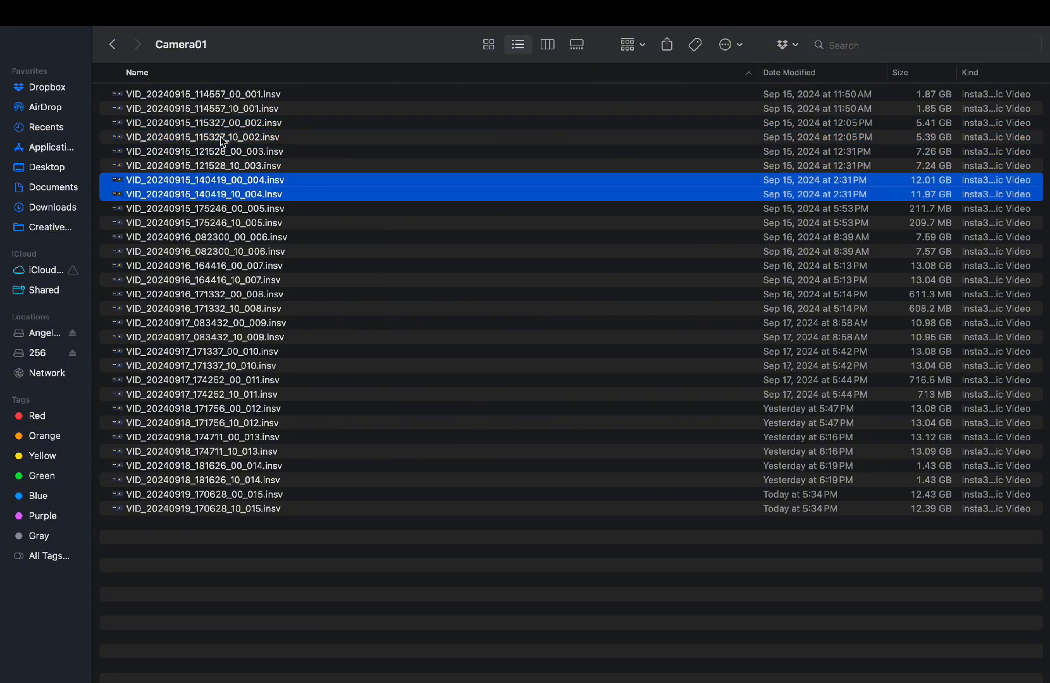
key("Down")
key("shift+Down")
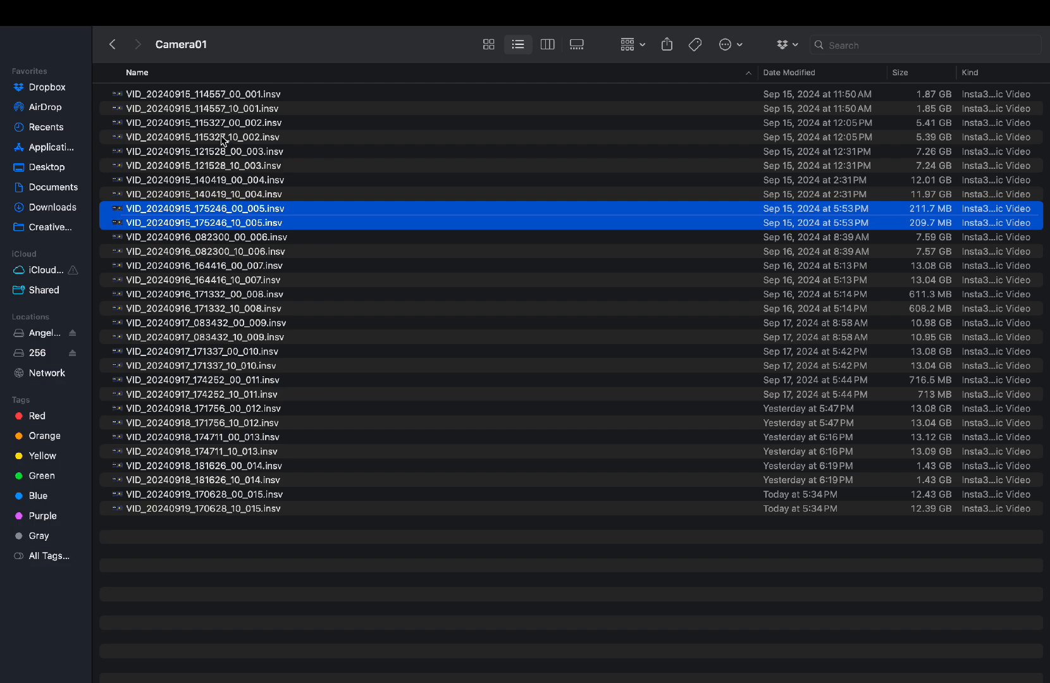
Open VID_20240915_114557_00_001.insv in Insta360 Studio and pan the preview around its 360-degree view
left_click(258, 95)
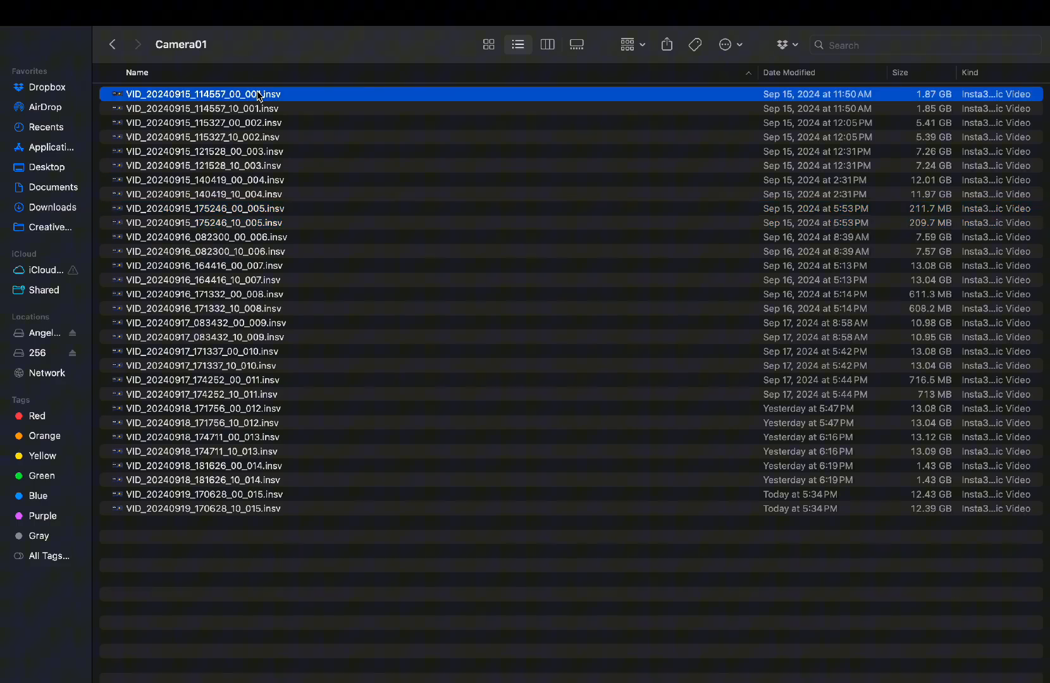
double_click(219, 98)
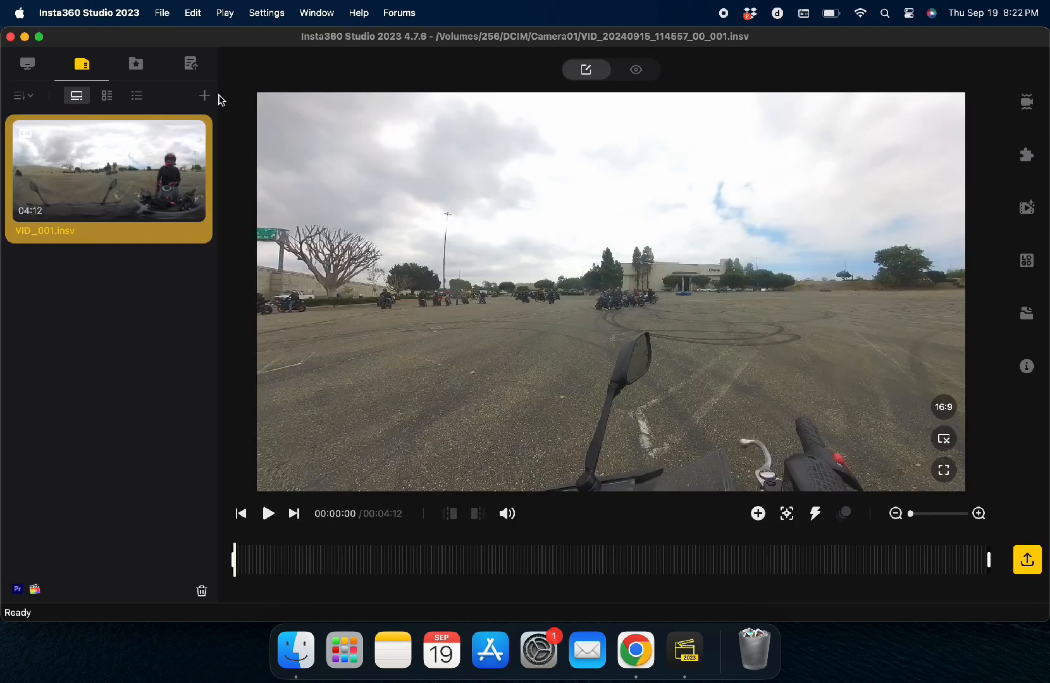
left_click_drag(485, 241, 764, 247)
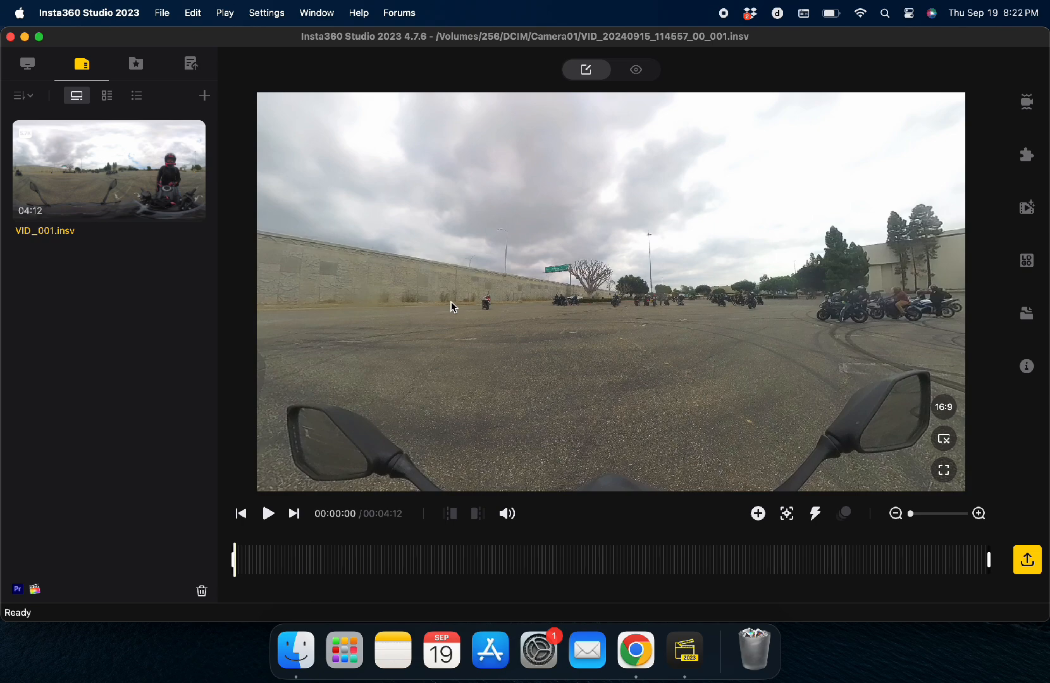
left_click_drag(455, 304, 503, 315)
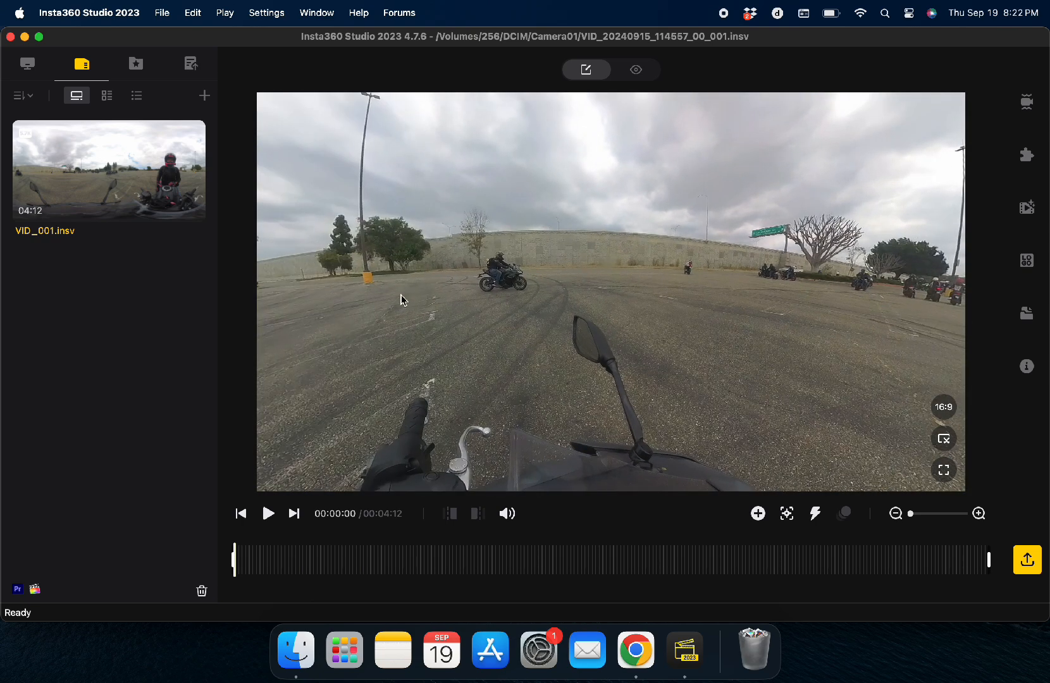
left_click_drag(401, 299, 731, 292)
left_click_drag(451, 266, 779, 262)
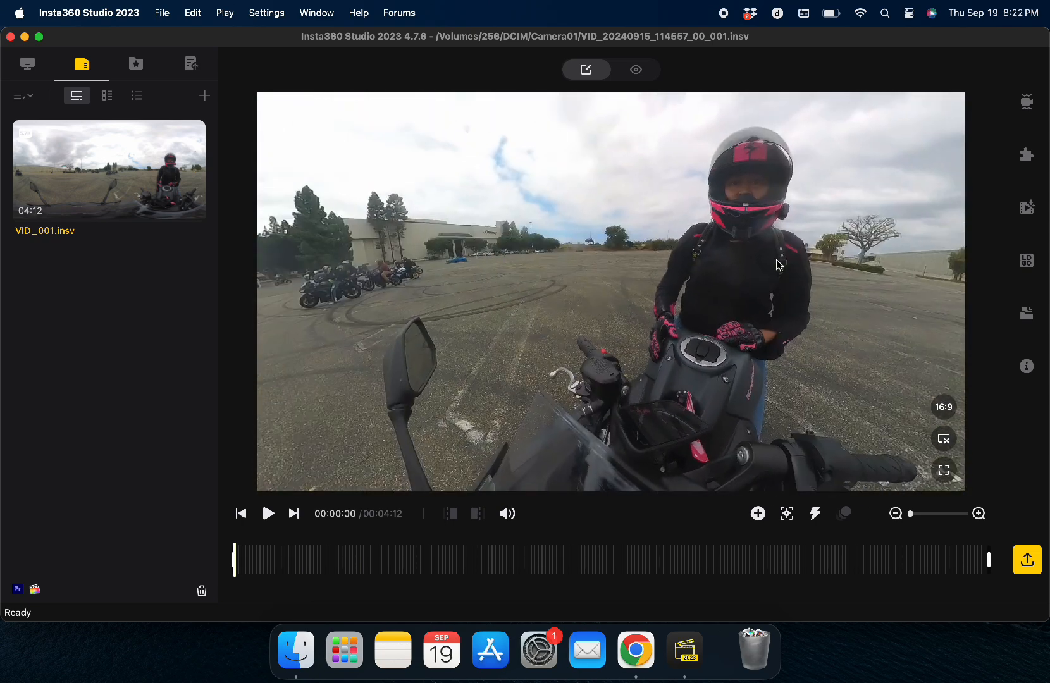
left_click_drag(440, 282, 784, 261)
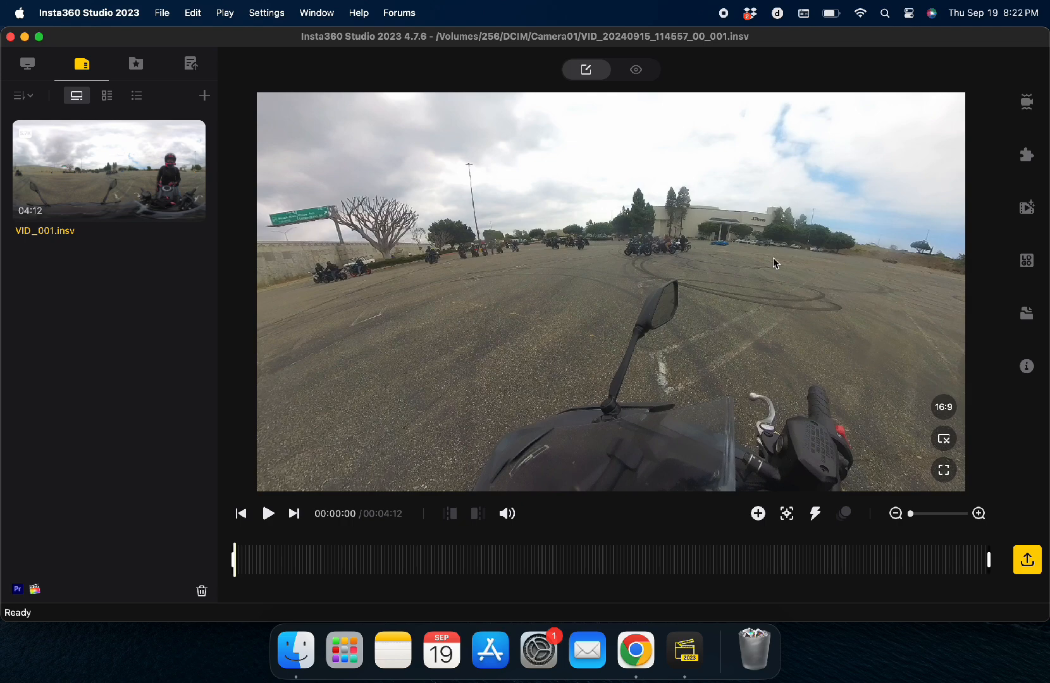
left_click_drag(452, 309, 336, 303)
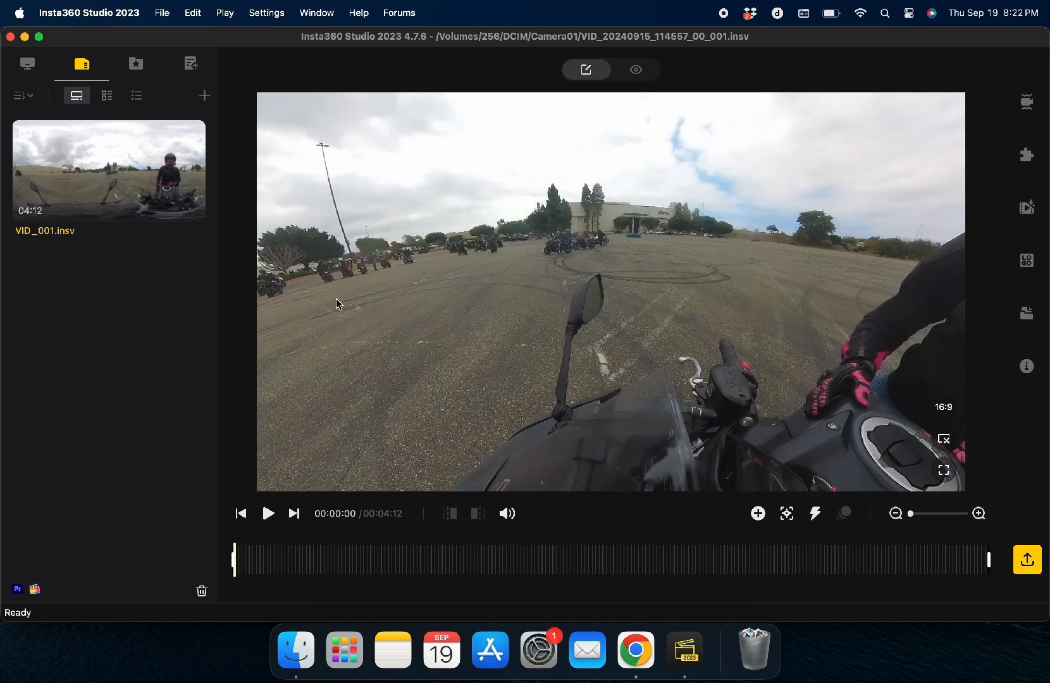
Look through the connected-device, favorites and export queue lists, and return to the imported VID_001.insv clip
left_click(32, 66)
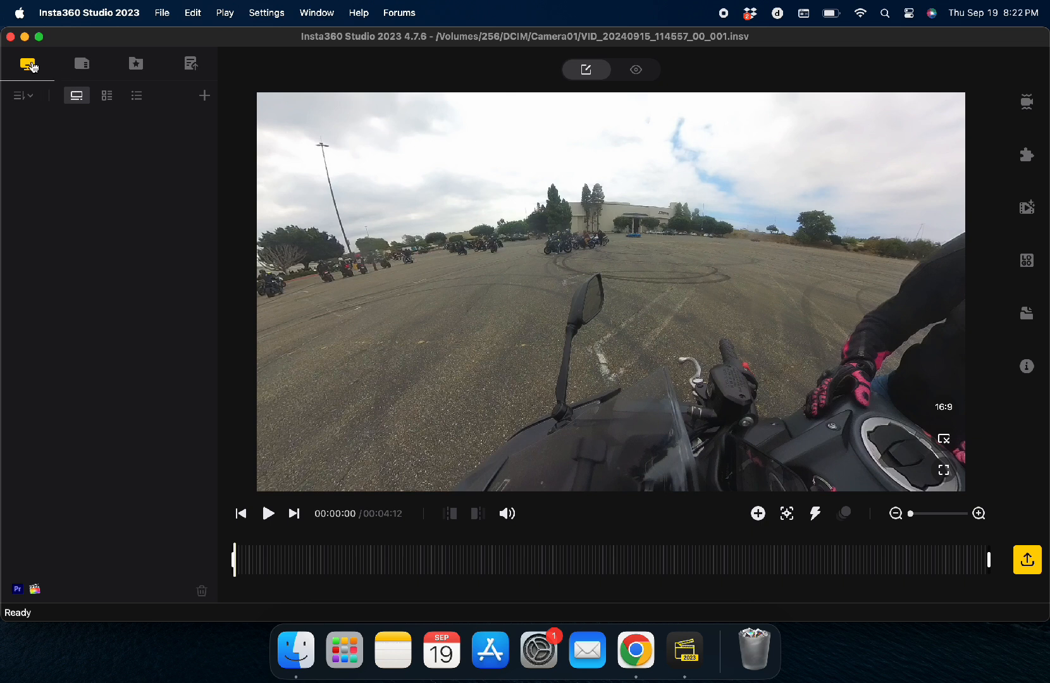
left_click(80, 69)
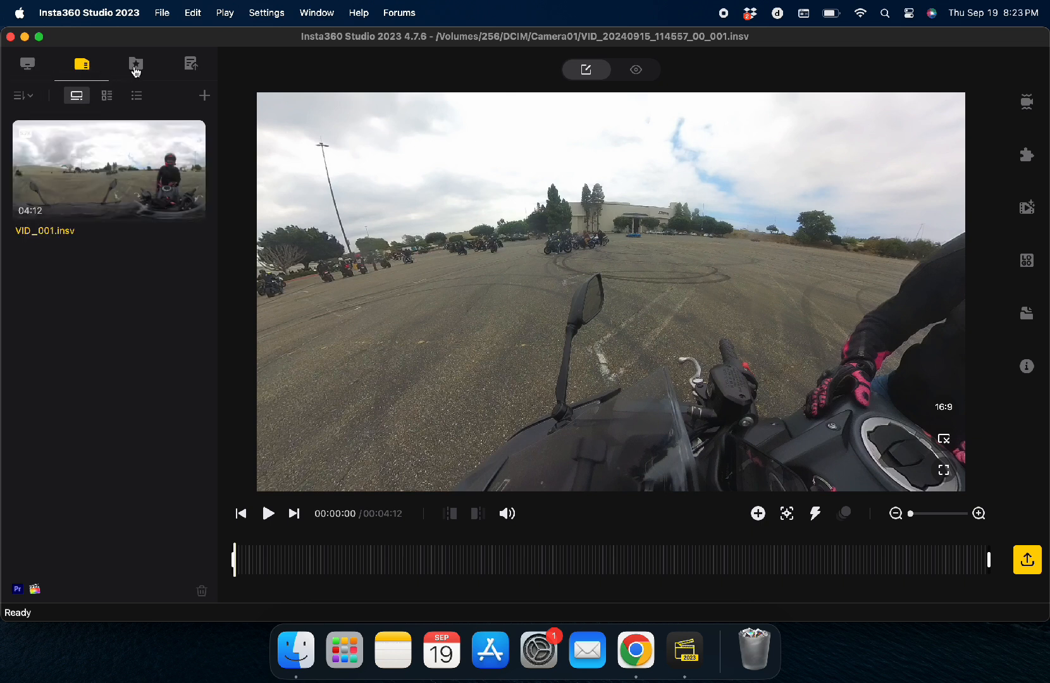
left_click(135, 71)
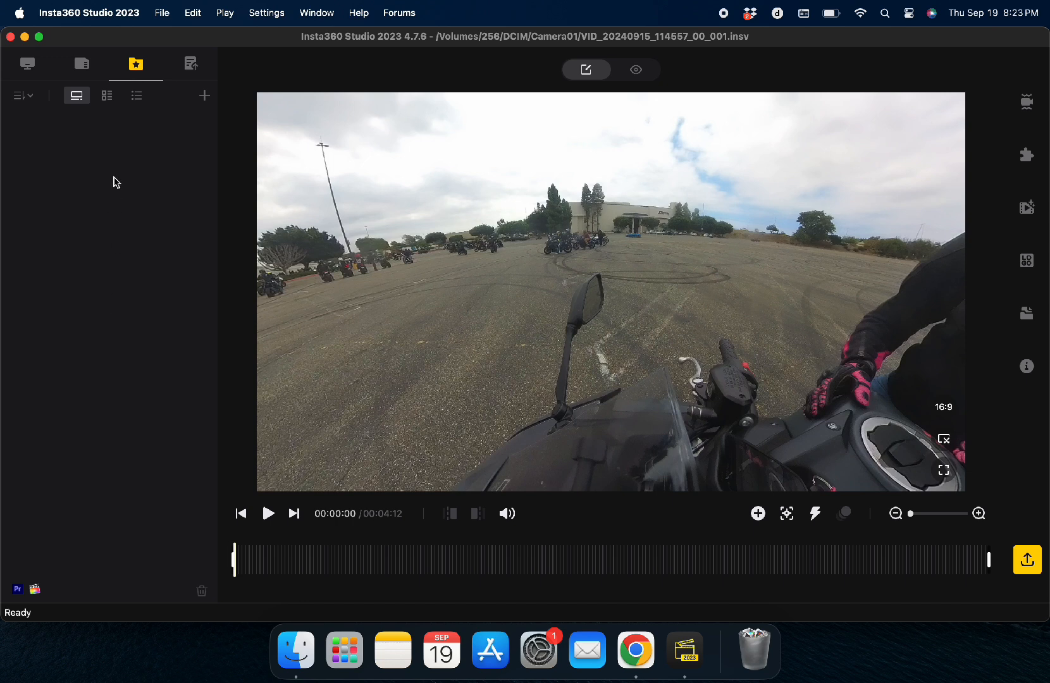
left_click(195, 67)
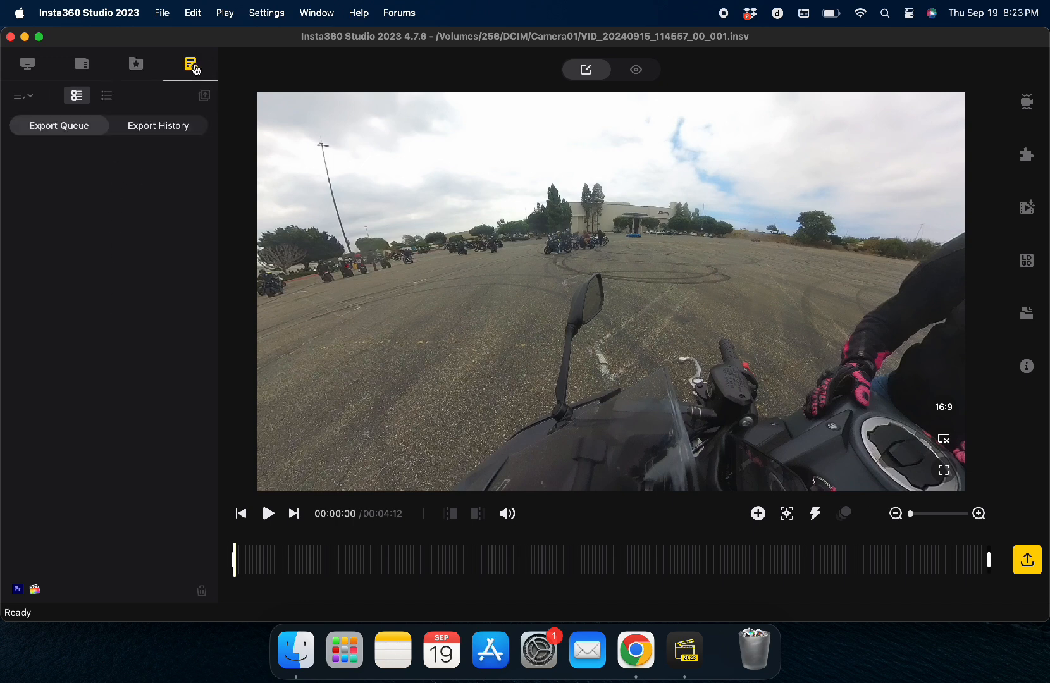
left_click(88, 66)
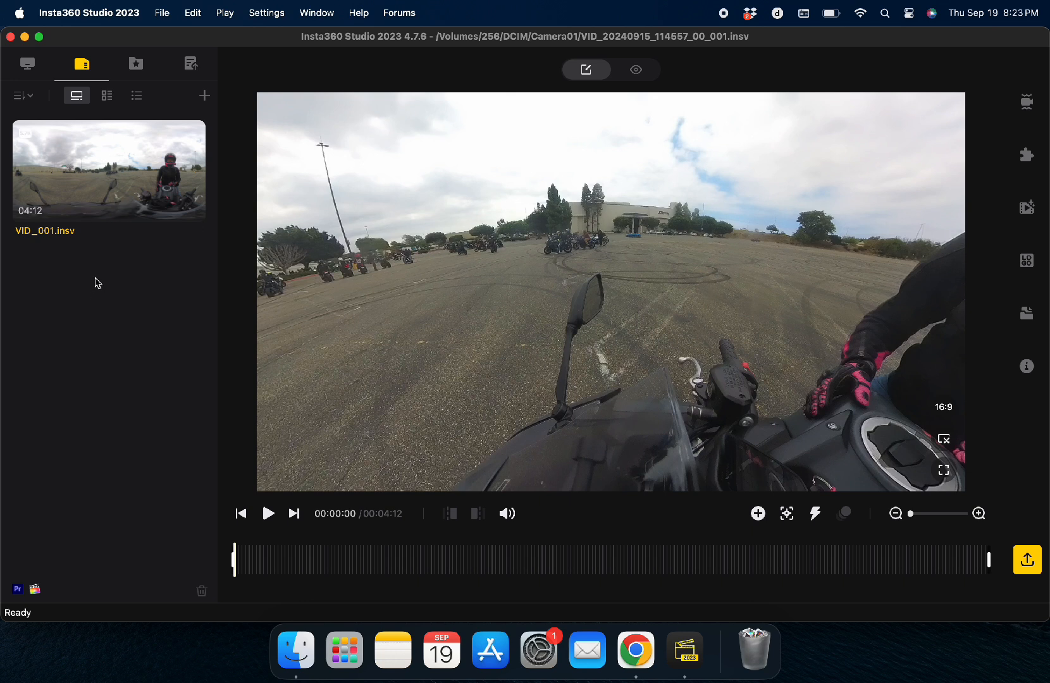
mouse_move(82, 132)
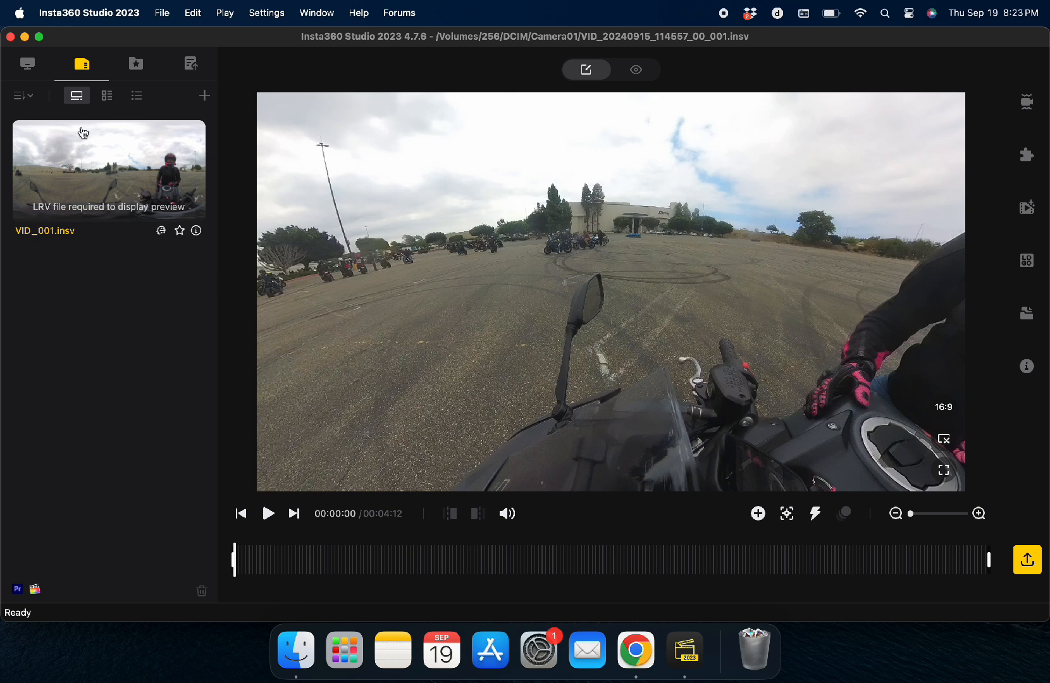
Play VID_001.insv briefly, and view the frames at its trim end and trim start
left_click(267, 514)
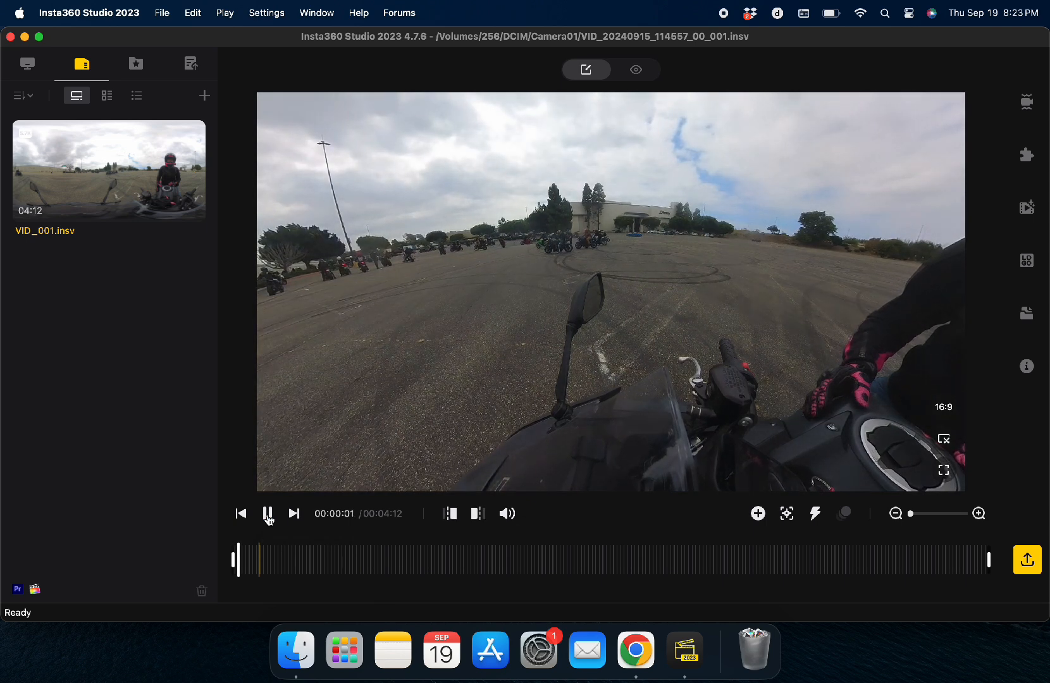
left_click(267, 516)
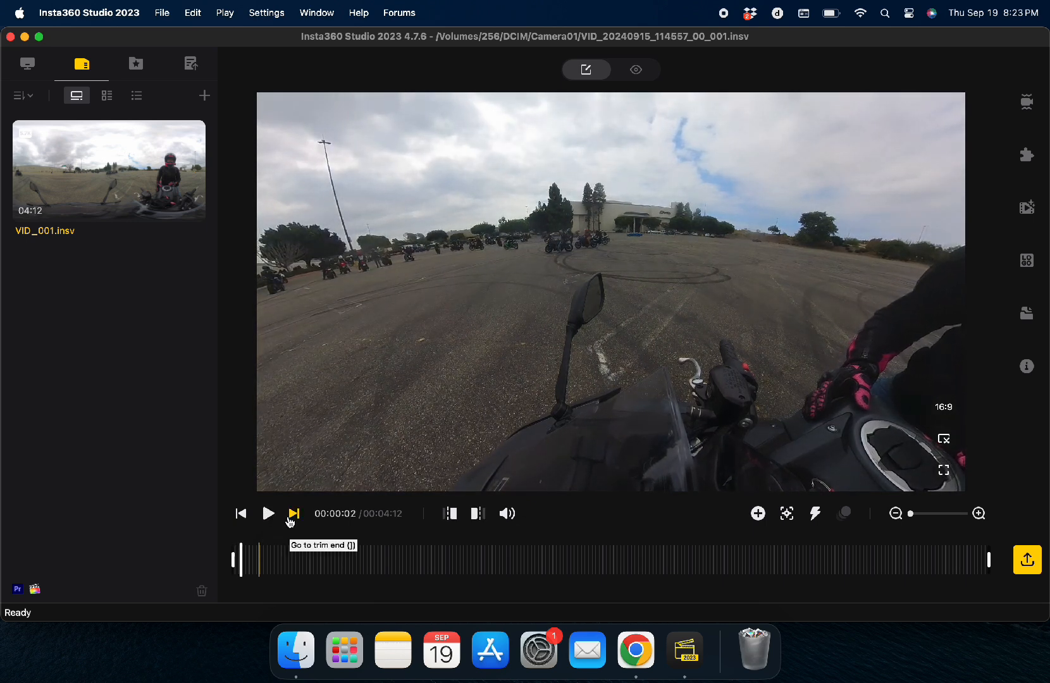
left_click(293, 514)
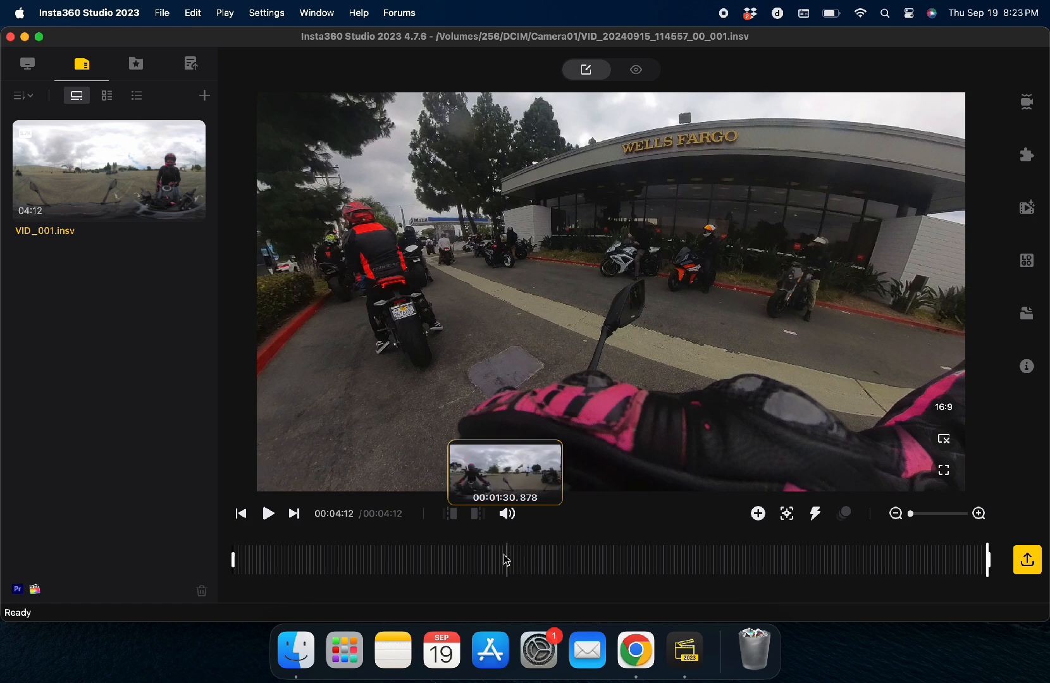
left_click(240, 516)
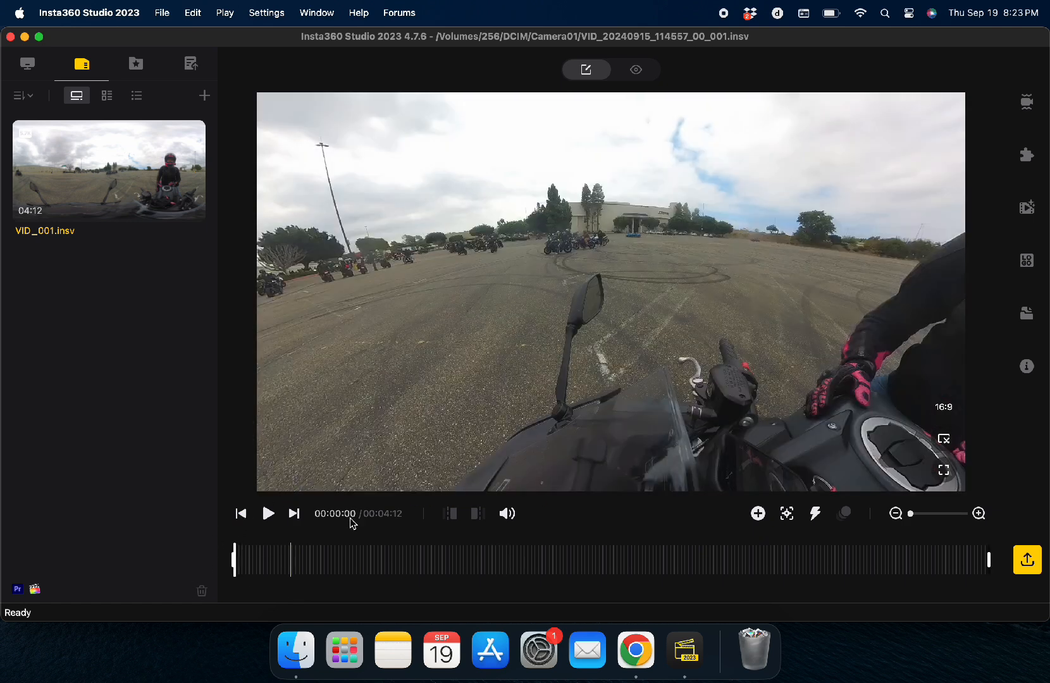
Mark the trim start of VID_001.insv at 00:00:10 and move it back to the clip's beginning
left_click(265, 562)
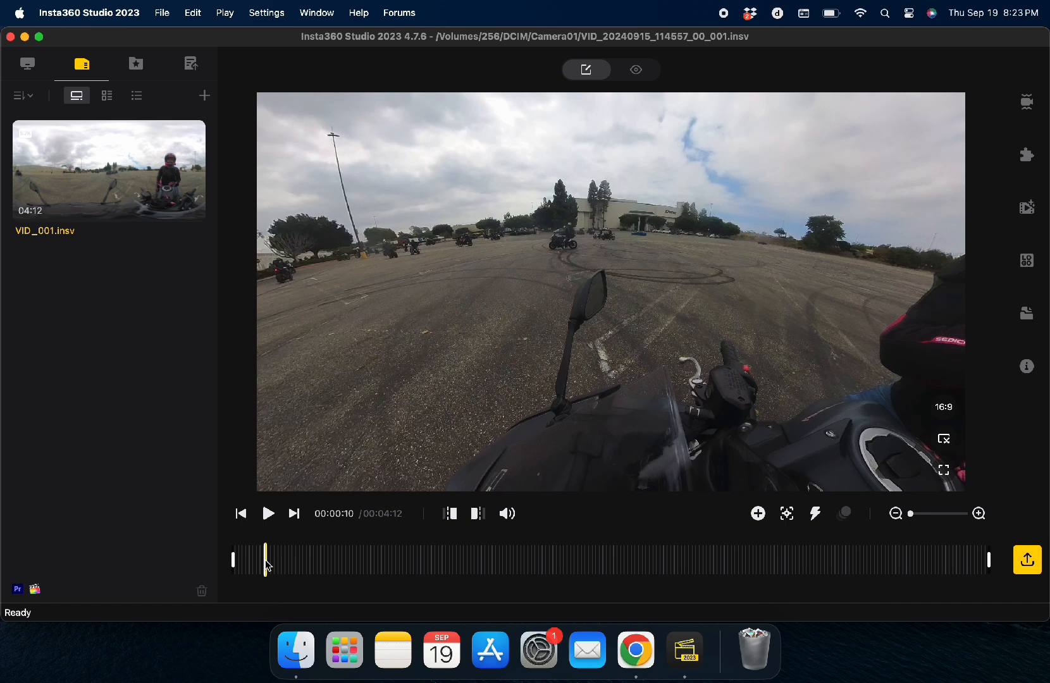
left_click(452, 515)
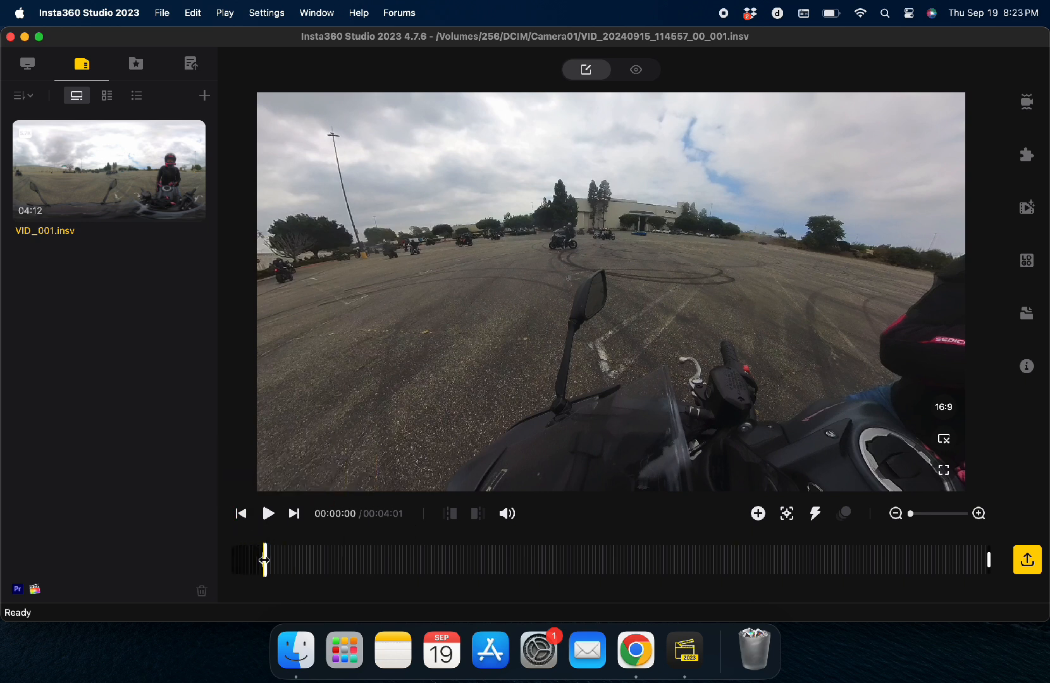
left_click(283, 560)
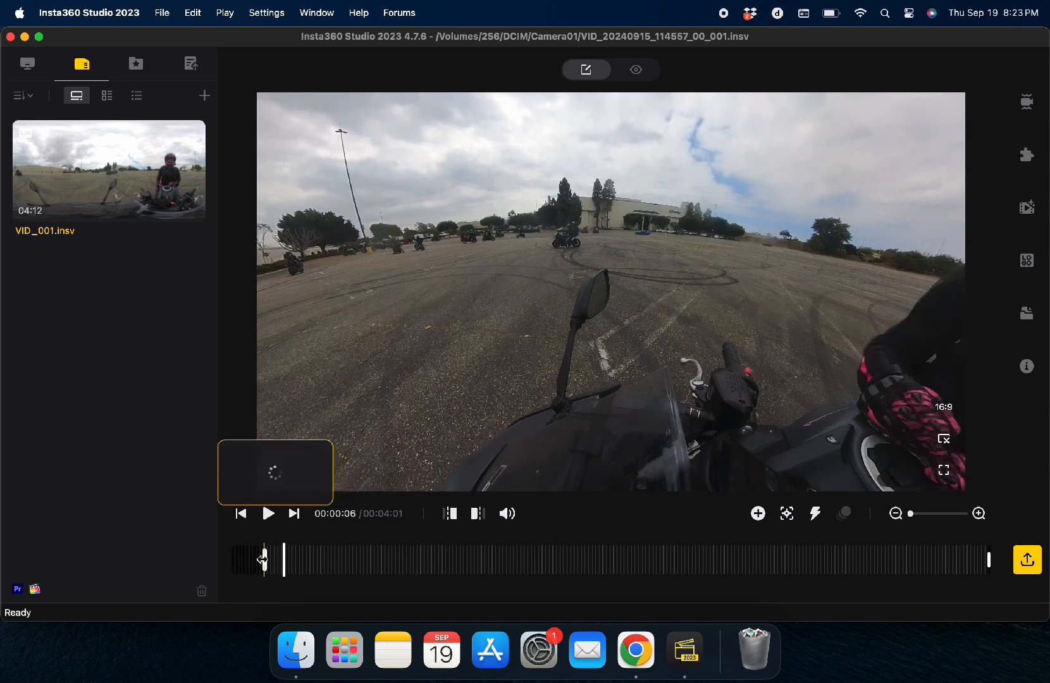
left_click_drag(262, 560, 171, 565)
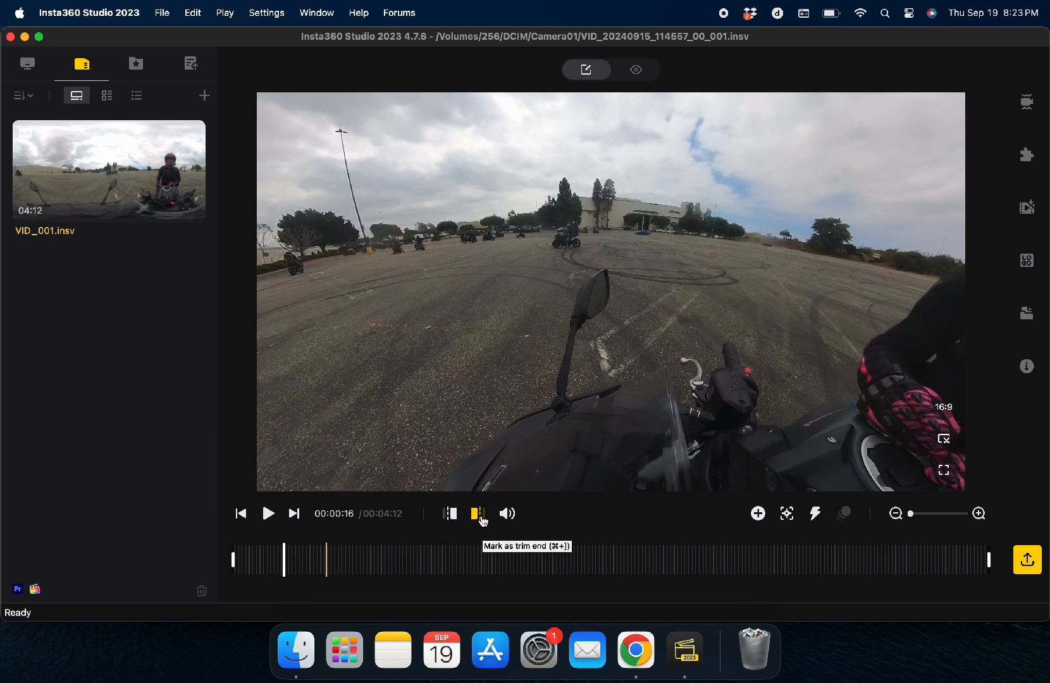
Try marking the trim end of VID_001.insv at 00:00:16, undo it, and look at the player volume setting
left_click(481, 517)
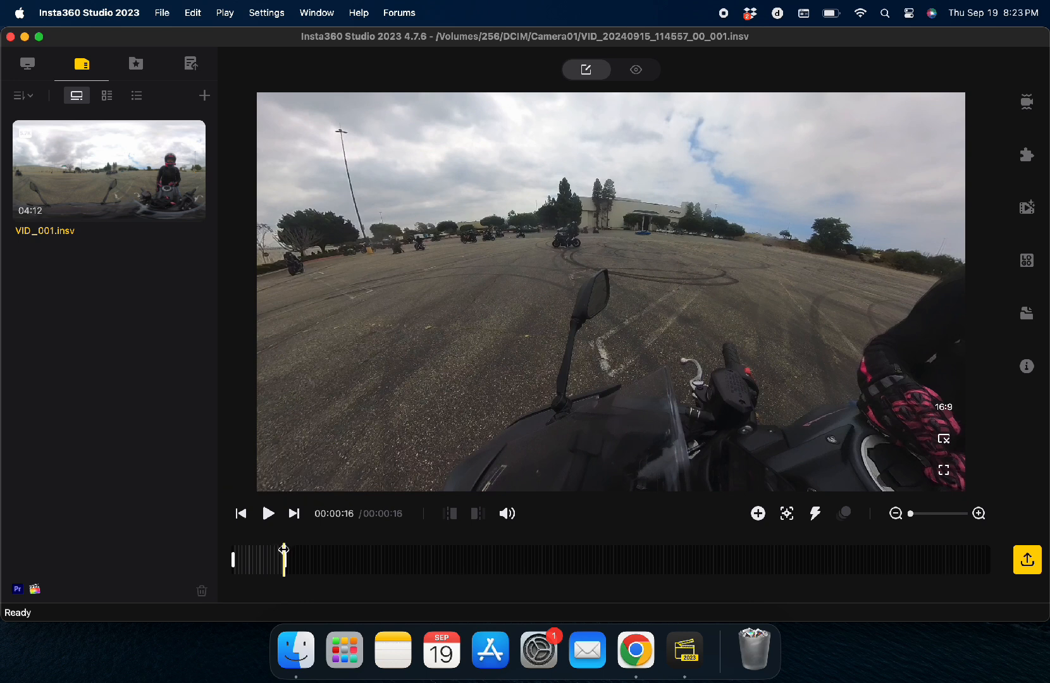
key("super+z")
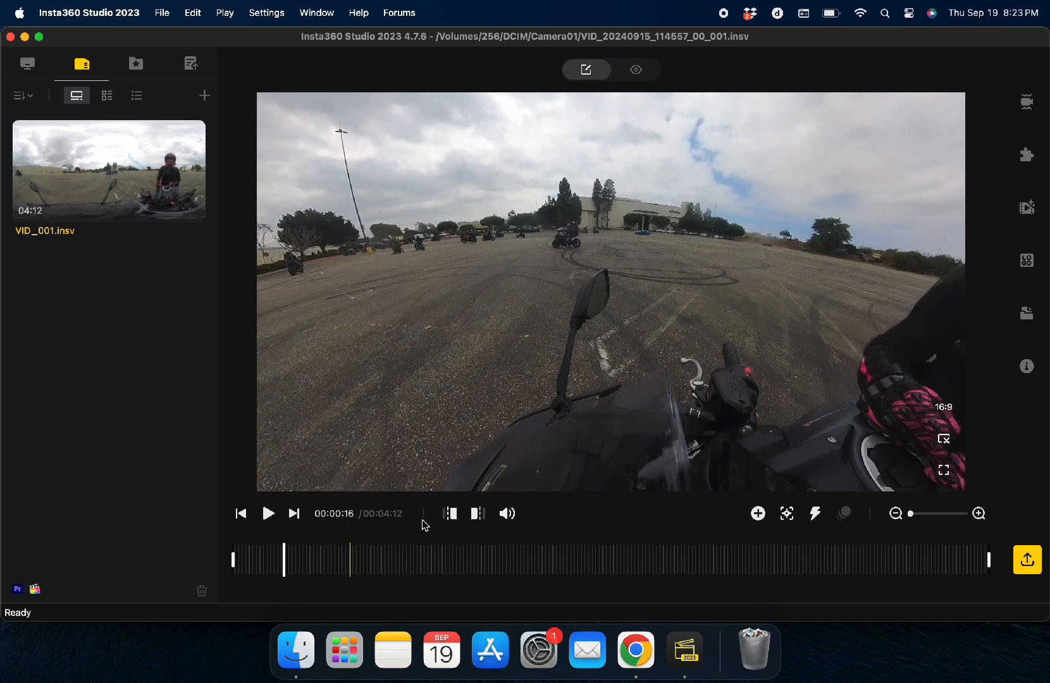
mouse_move(504, 513)
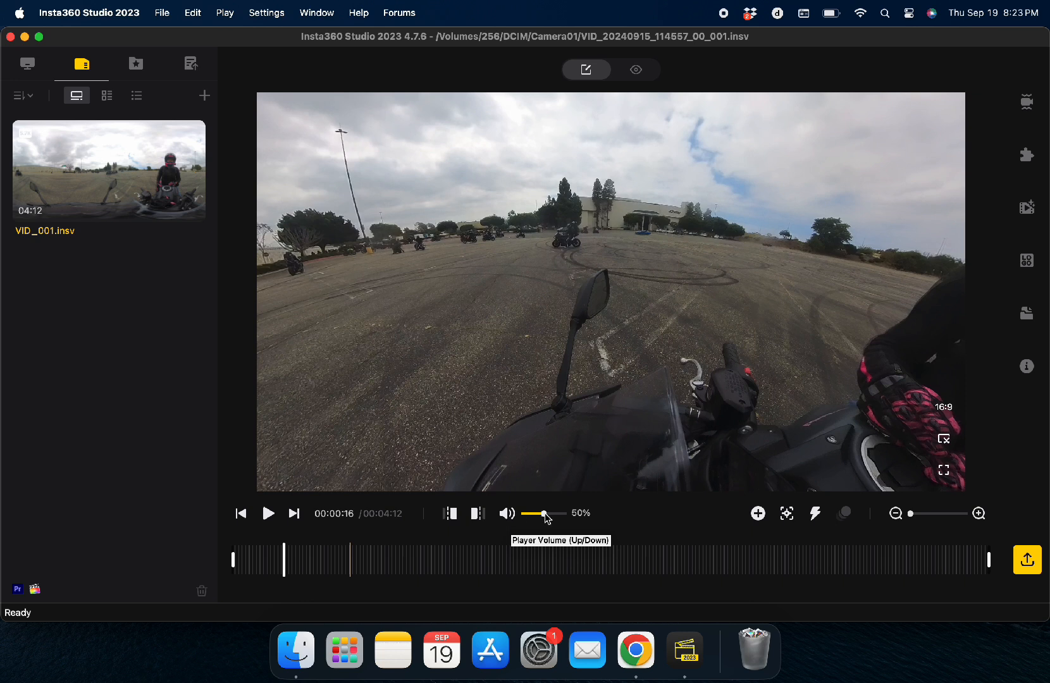
mouse_move(546, 514)
left_mouse_down()
mouse_move(588, 517)
mouse_move(544, 520)
left_mouse_up()
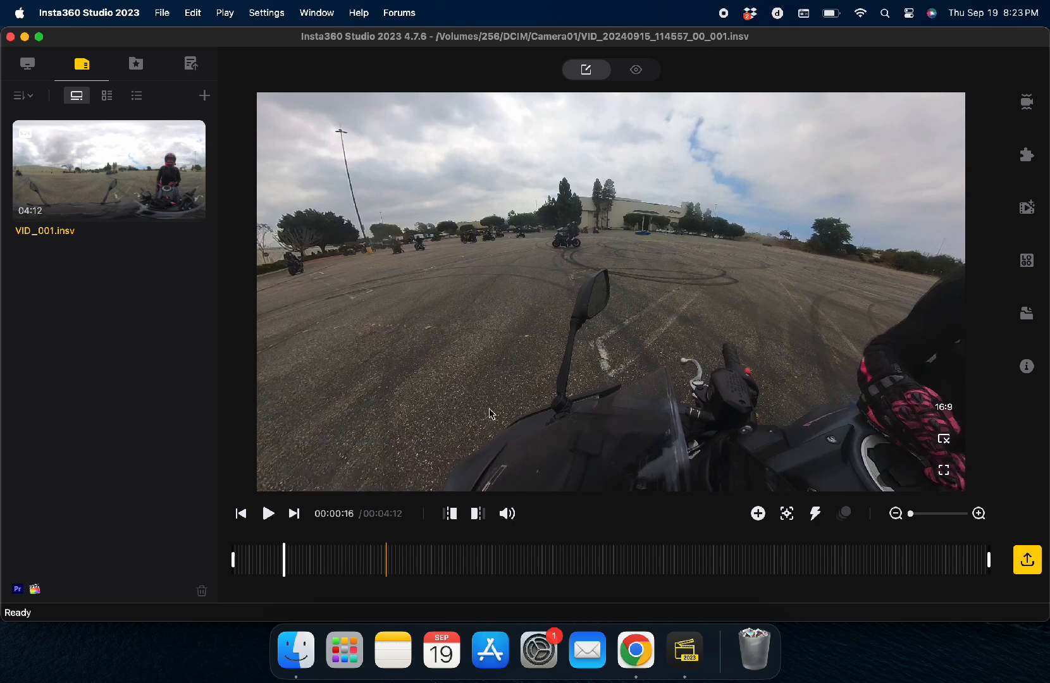
Turn the 360-degree view at 00:00:16 to centre on the rider in the pink-and-black helmet, and add a view keyframe
left_click_drag(607, 328, 345, 356)
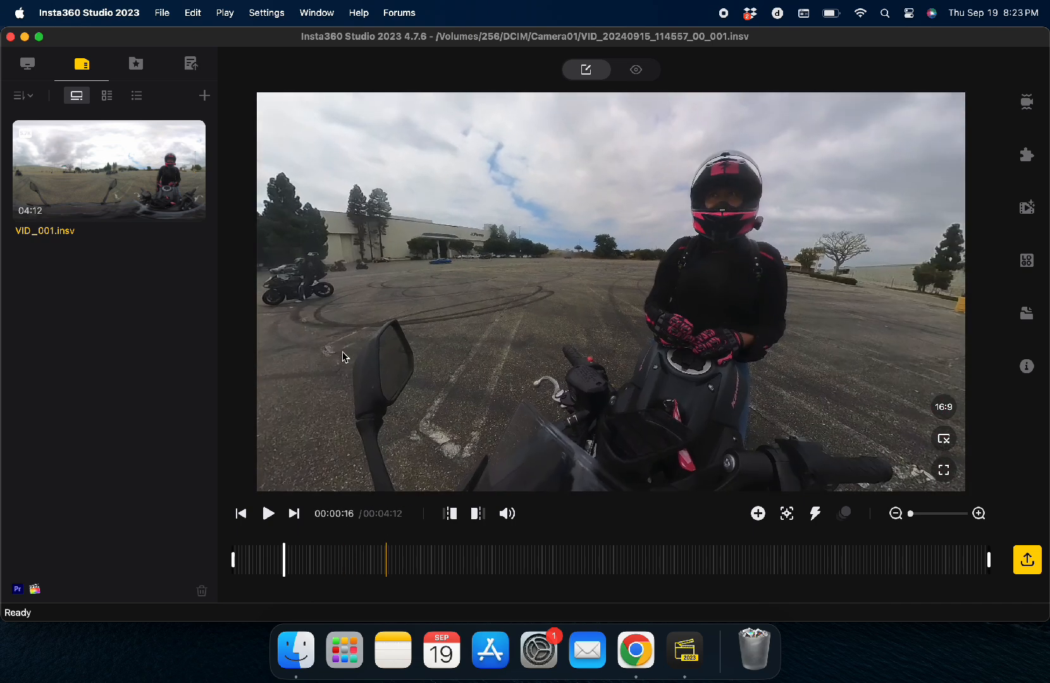
left_click_drag(639, 316, 300, 324)
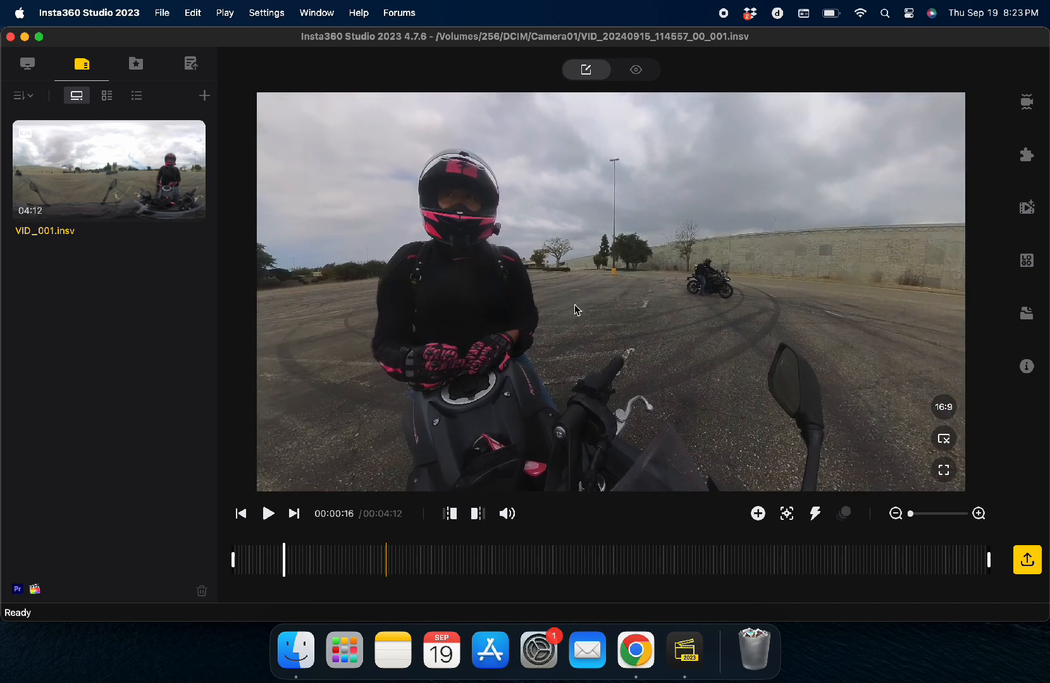
left_click_drag(574, 310, 258, 307)
left_click_drag(739, 265, 454, 321)
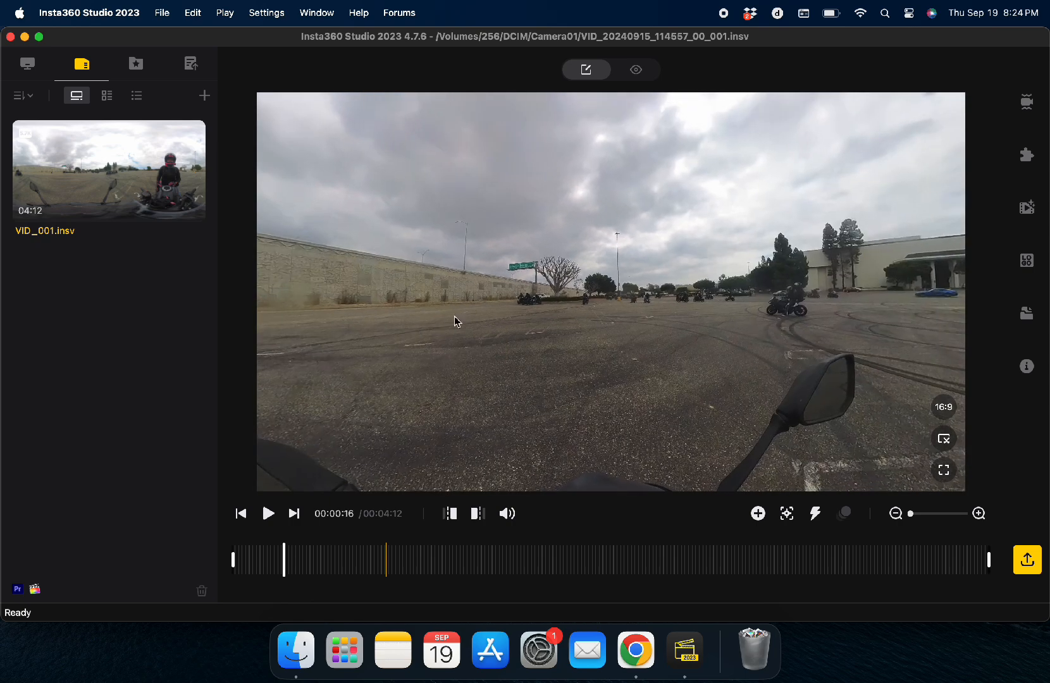
left_click_drag(779, 298, 383, 414)
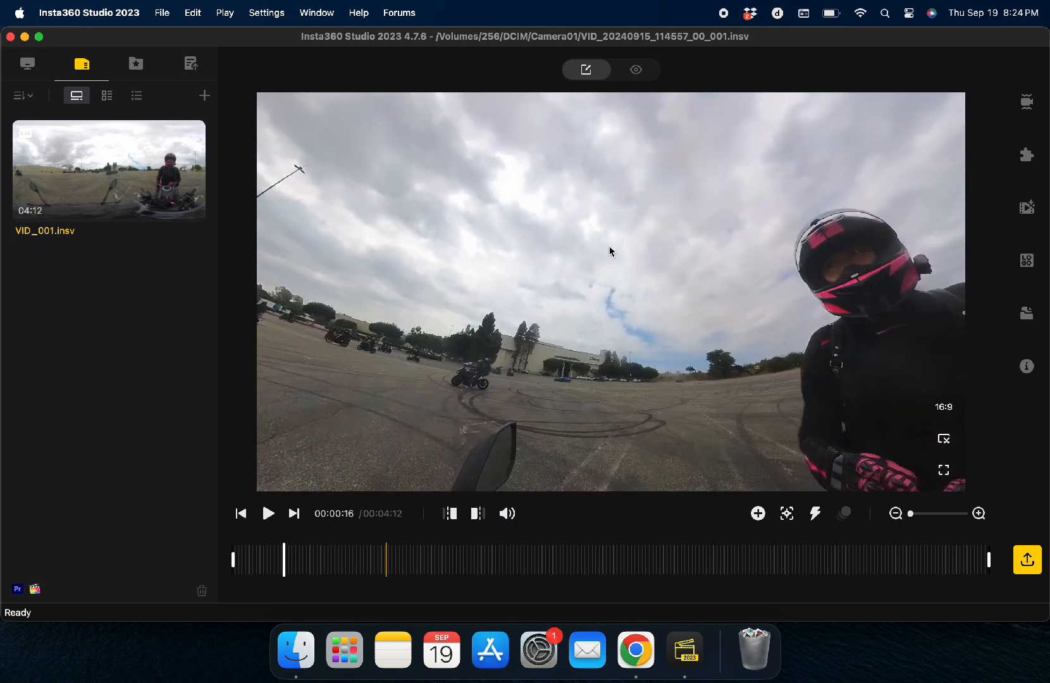
left_click_drag(609, 249, 470, 200)
left_click_drag(655, 302, 525, 222)
left_click_drag(618, 266, 564, 255)
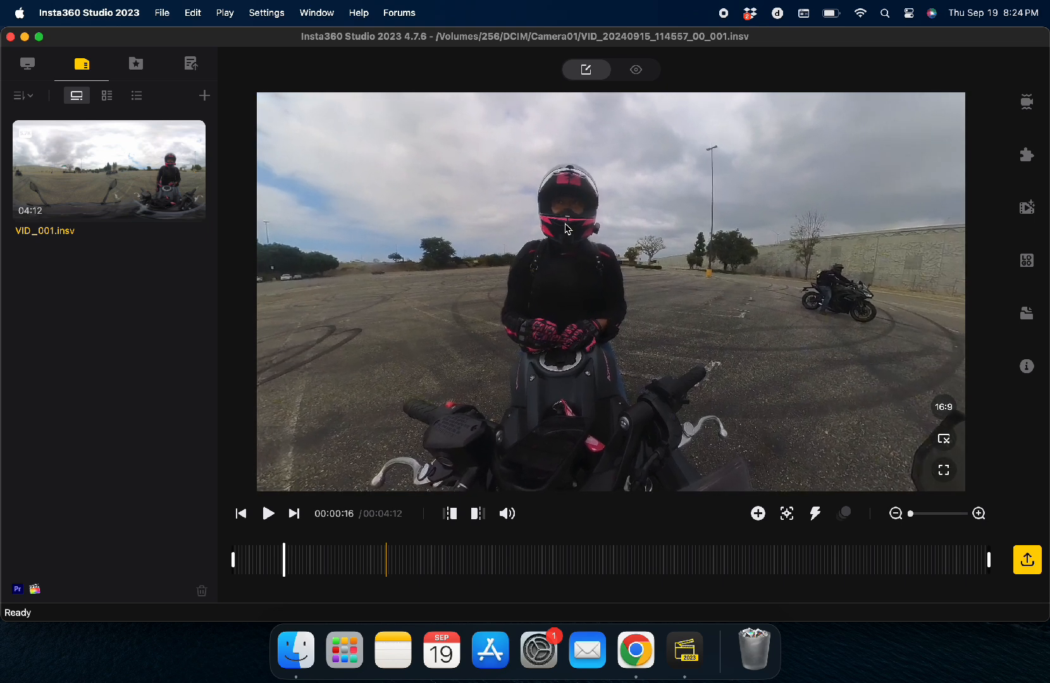
left_click(758, 513)
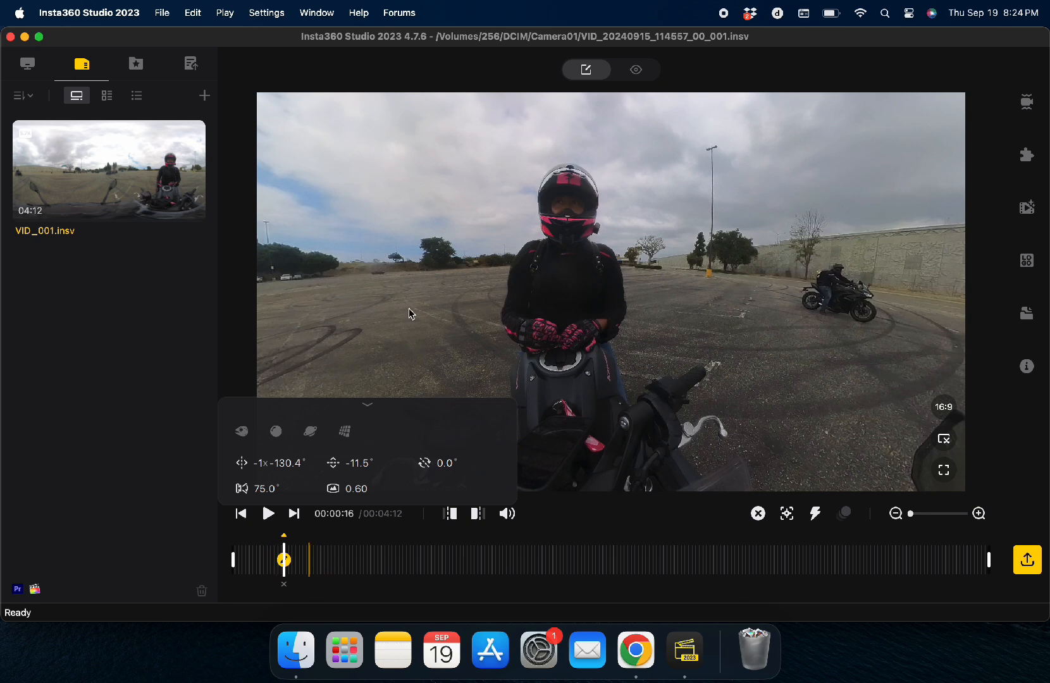
Turn the view to the passing black motorcycle, narrow it to a 50.0° field of view, and add a keyframe at 00:00:21
key("space")
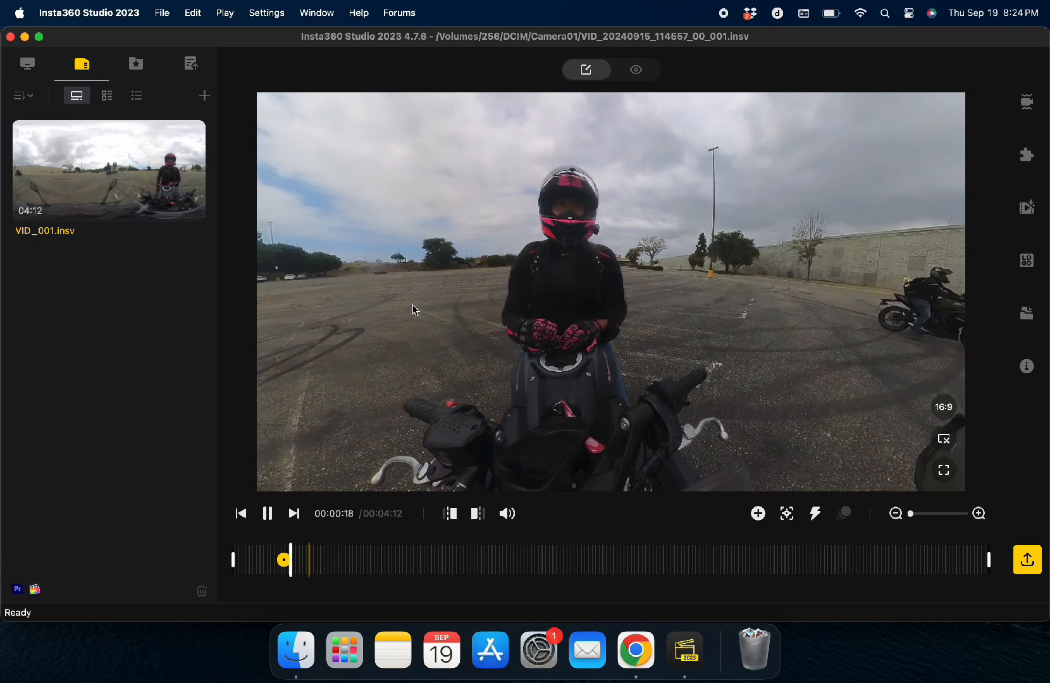
key("space")
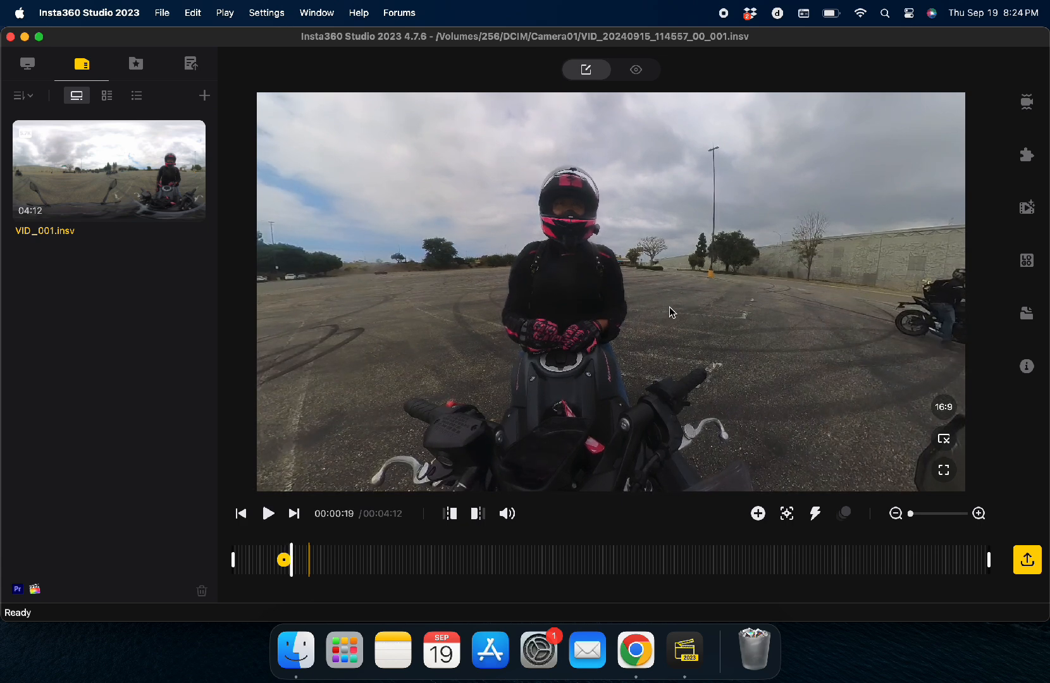
left_click_drag(672, 311, 443, 316)
left_click_drag(741, 328, 633, 333)
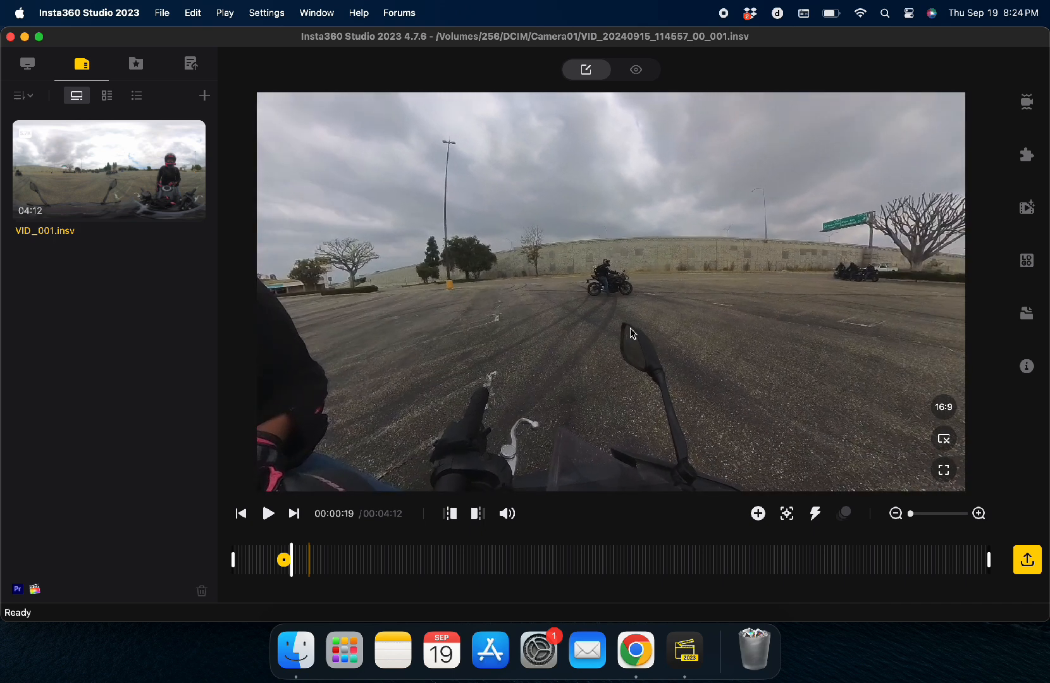
scroll(632, 333, "up", 3)
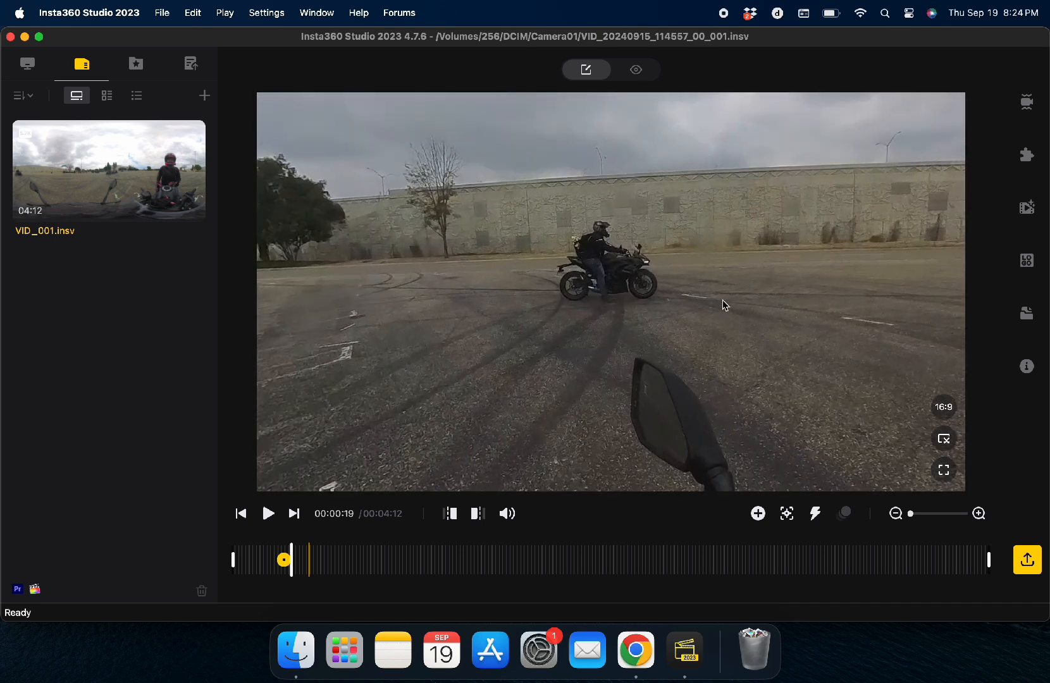
left_click_drag(723, 299, 597, 327)
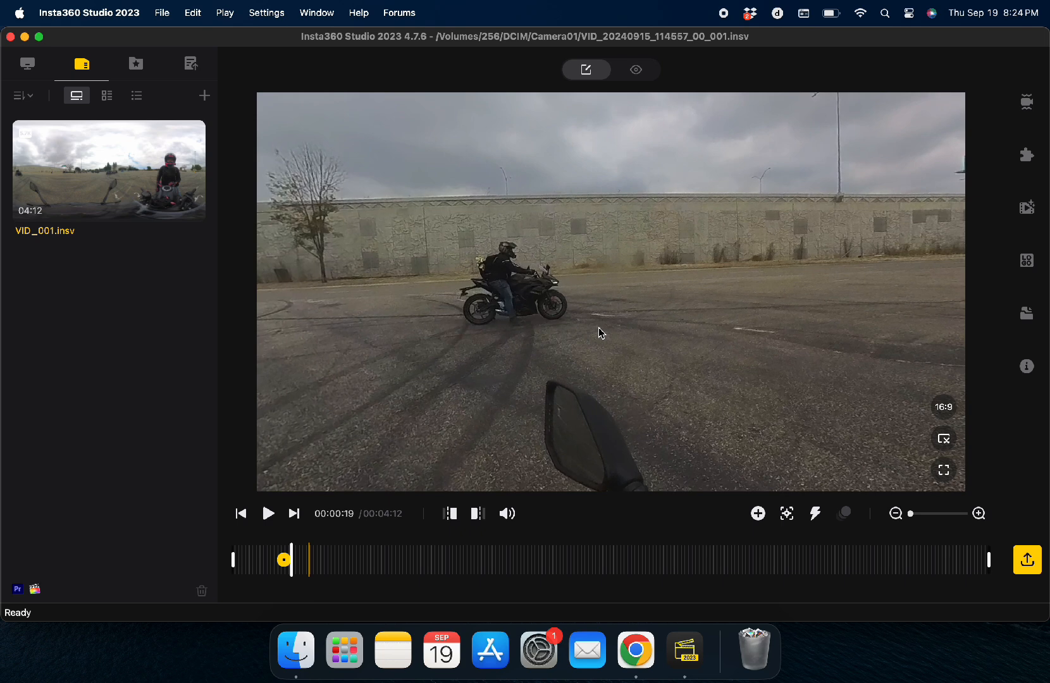
key("space")
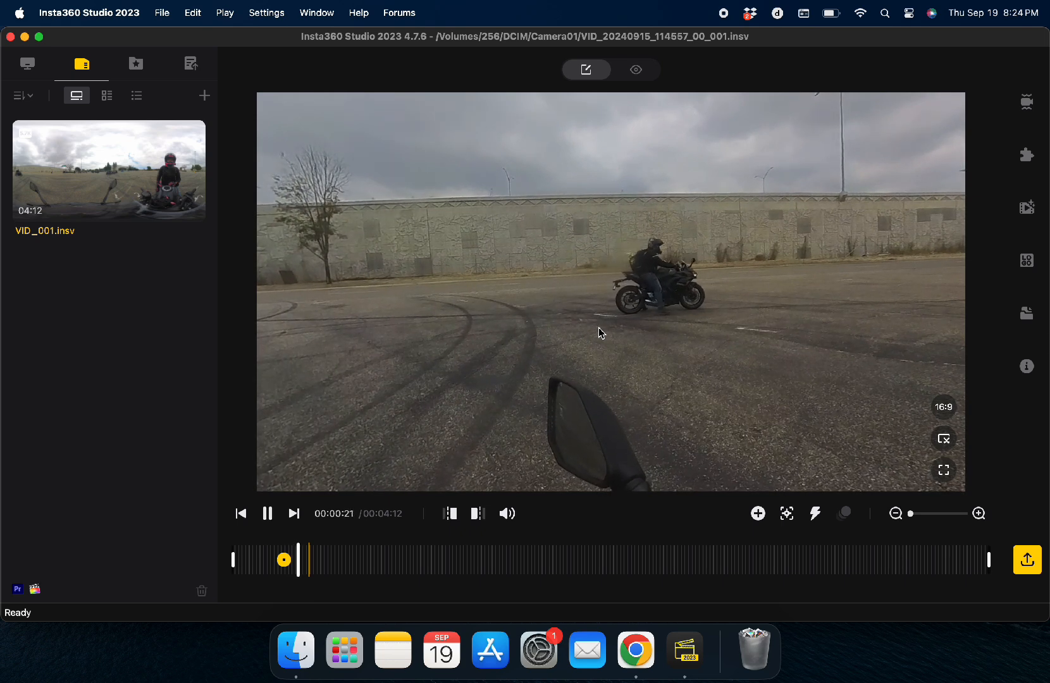
key("space")
left_click_drag(658, 292, 633, 293)
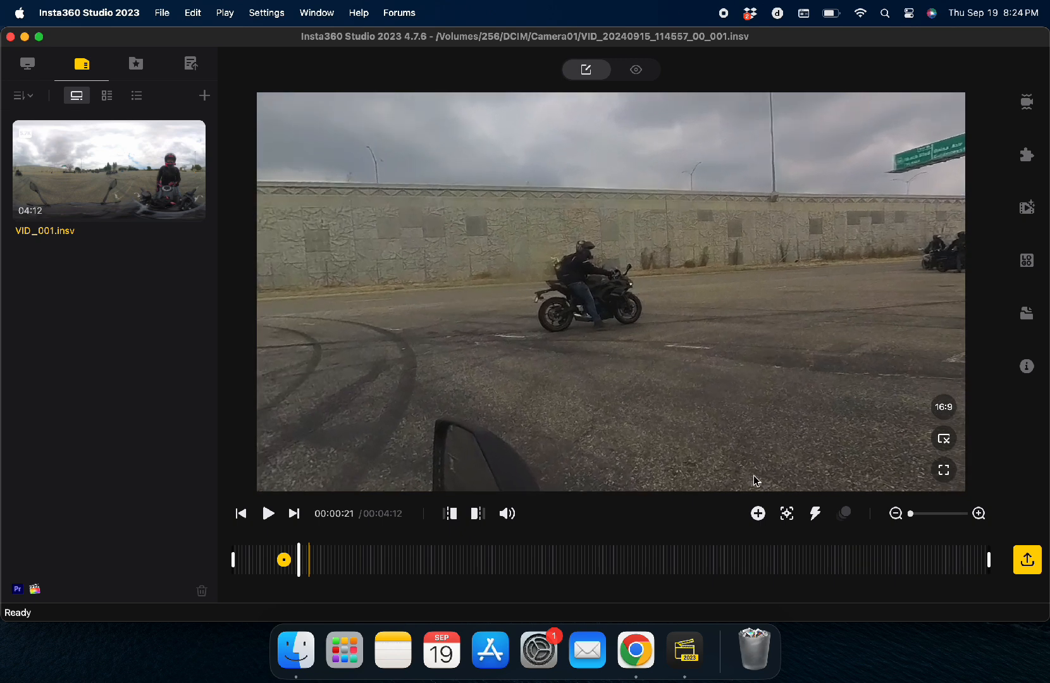
left_click(758, 514)
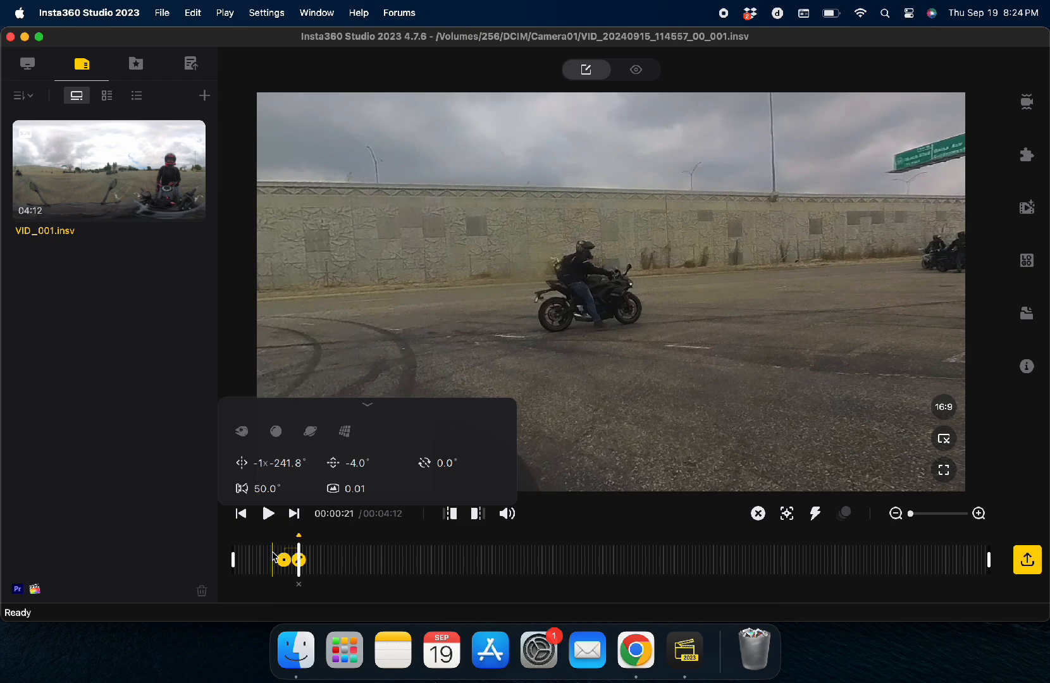
Play the keyframed section from before the first keyframe to 00:00:24, and turn and widen the view towards the road ahead
left_click(276, 560)
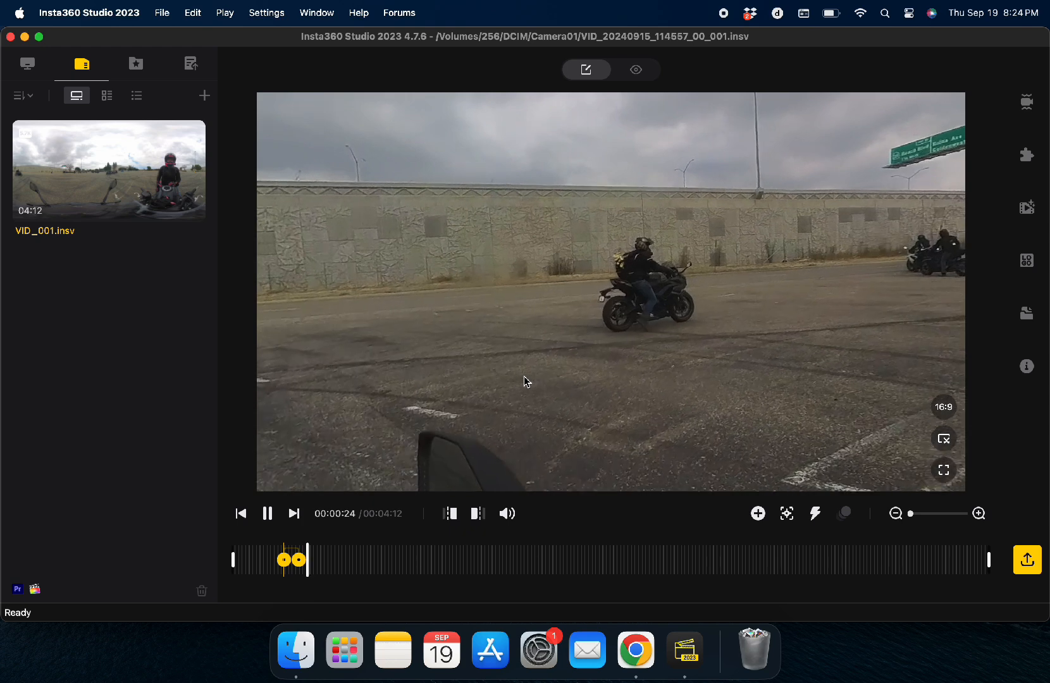
key("space")
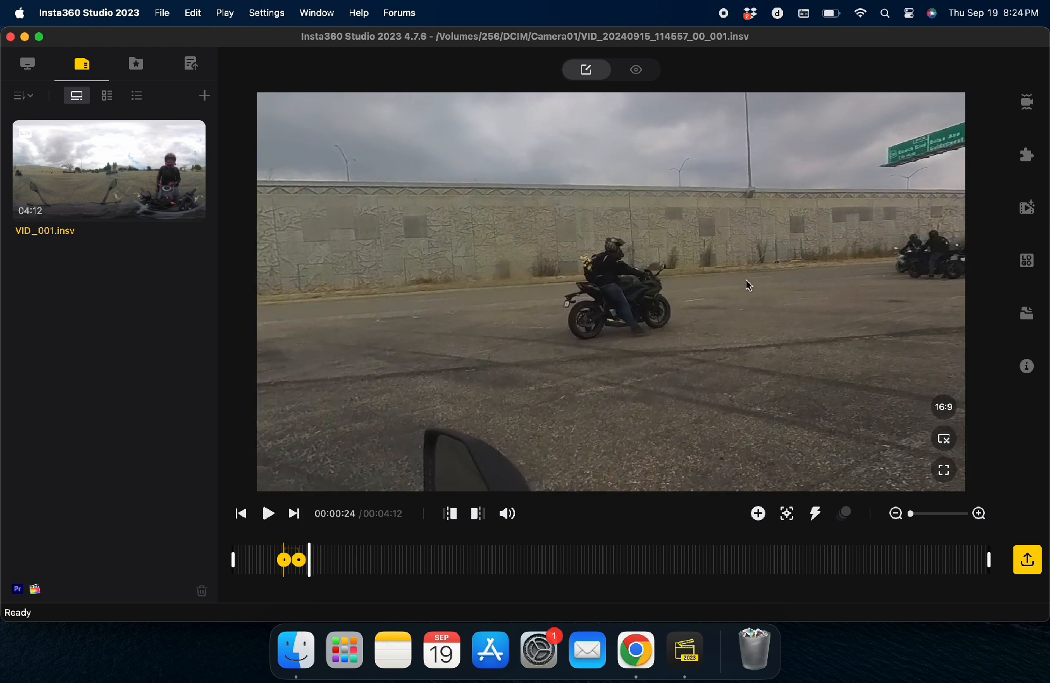
left_click_drag(745, 280, 489, 313)
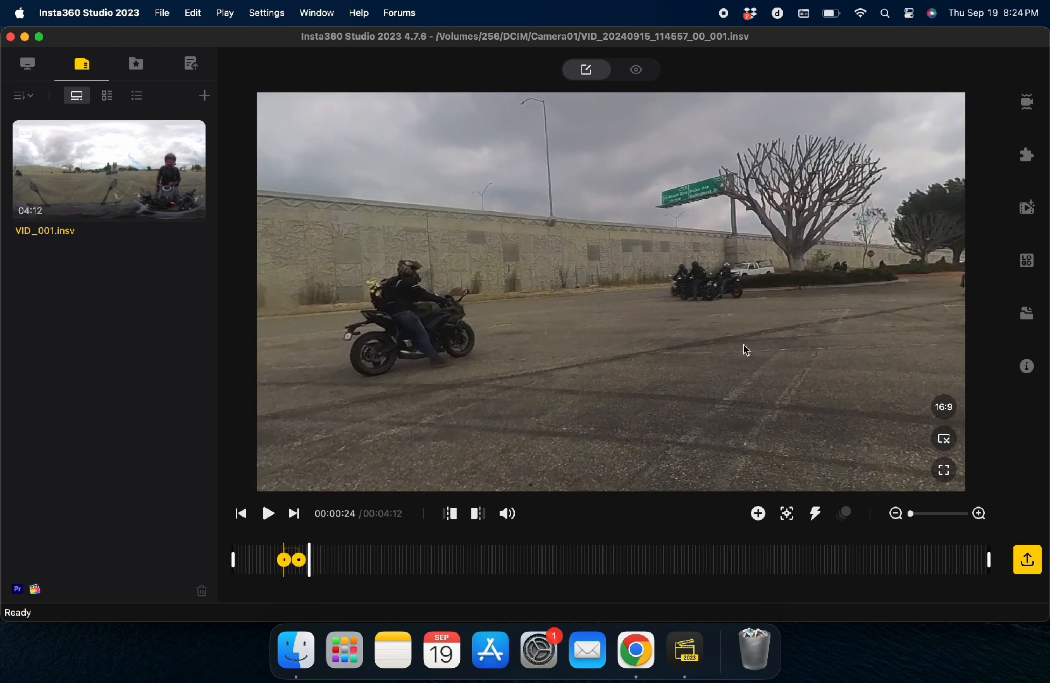
left_click_drag(733, 343, 712, 309)
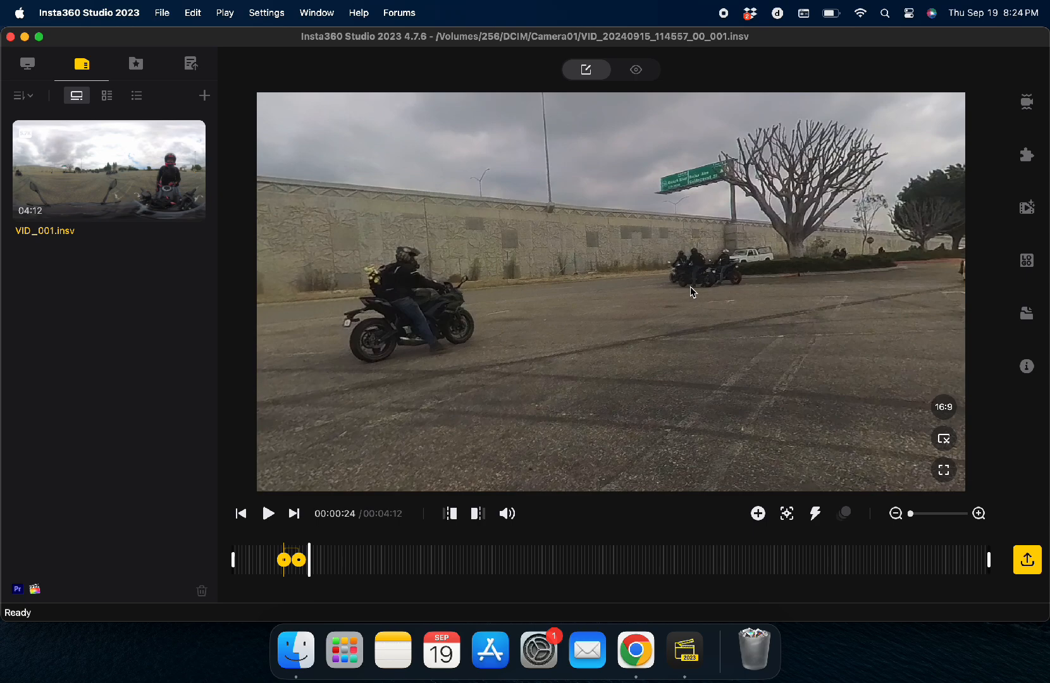
scroll(690, 286, "down", 5)
scroll(690, 287, "down", 3)
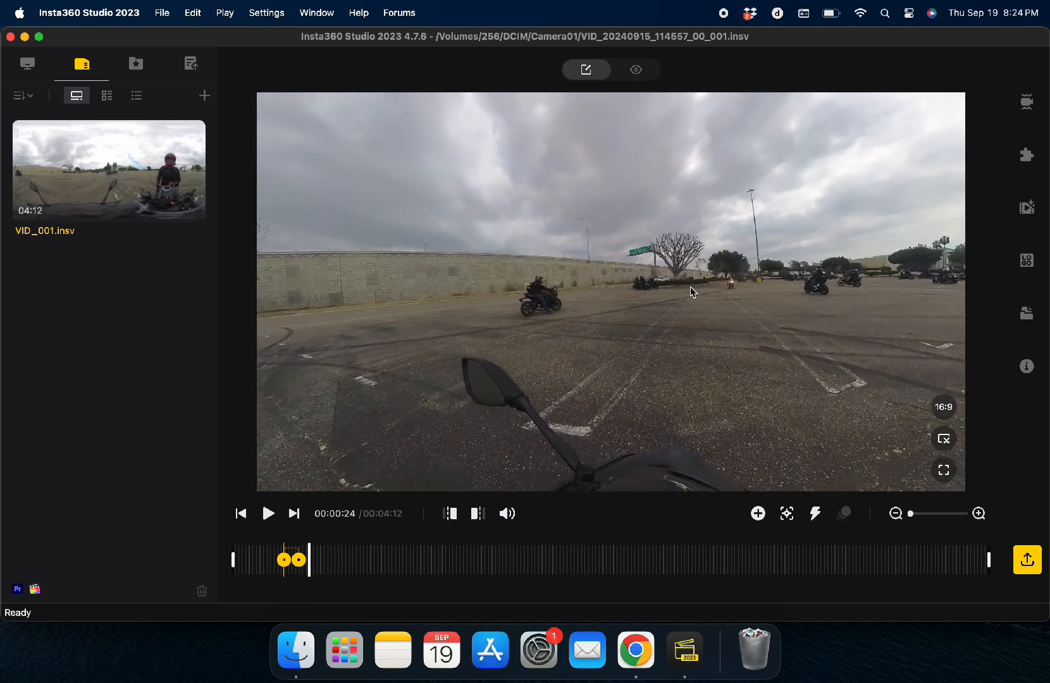
left_click_drag(821, 269, 764, 280)
Advance to 00:00:26, frame the forward view between both mirrors, and add a view keyframe there
key("space")
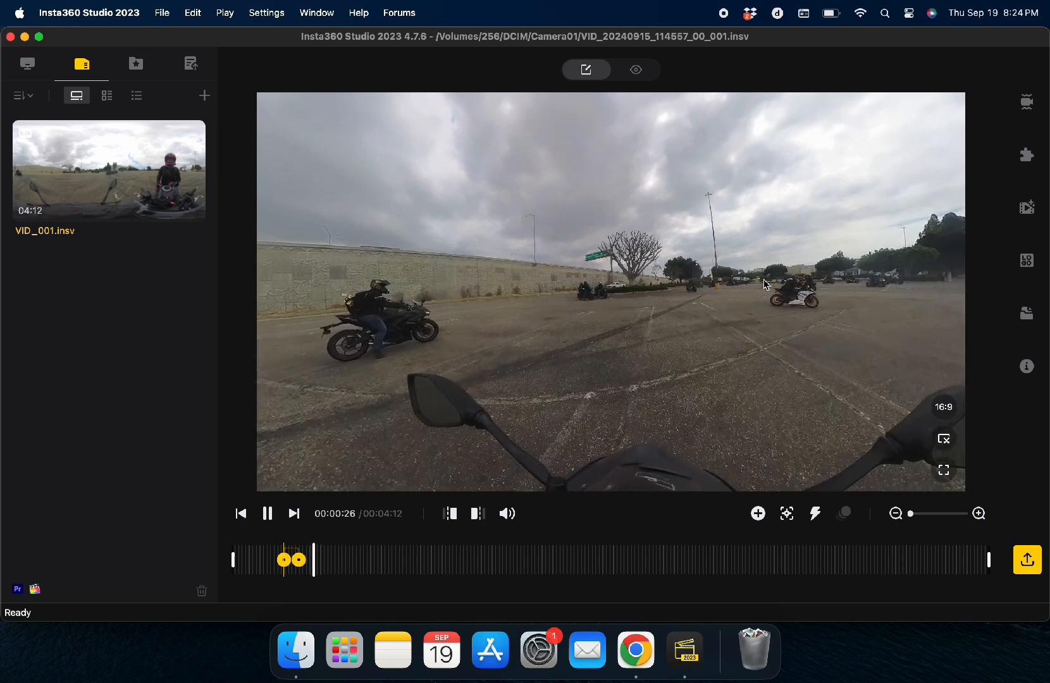
key("space")
left_click_drag(842, 286, 804, 285)
scroll(803, 285, "down", 2)
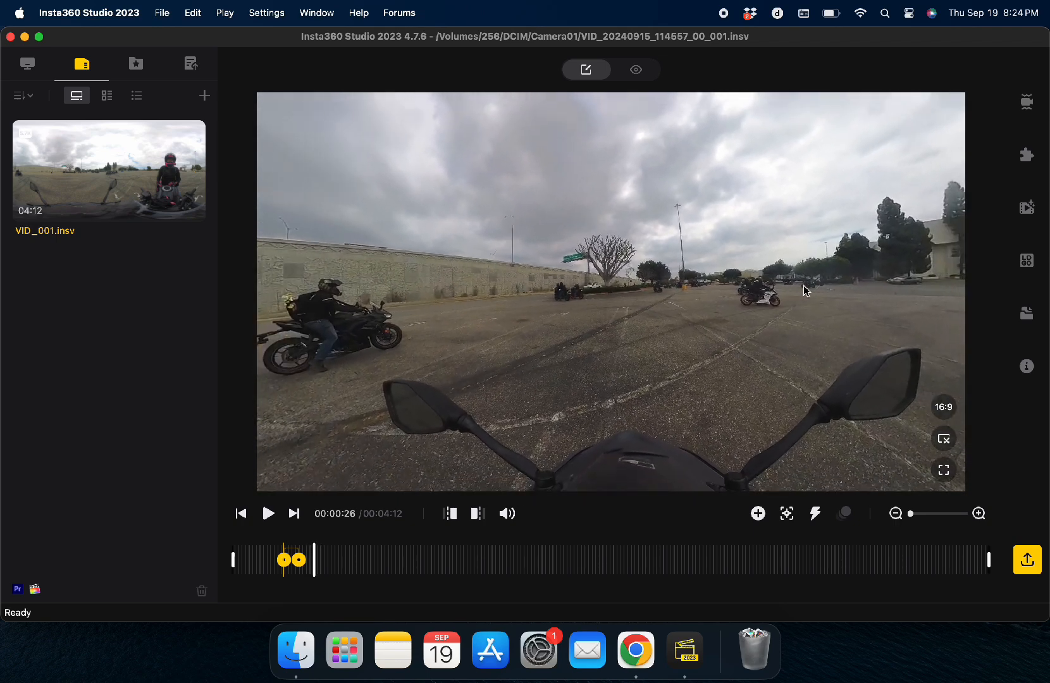
left_click_drag(724, 287, 737, 293)
key("space")
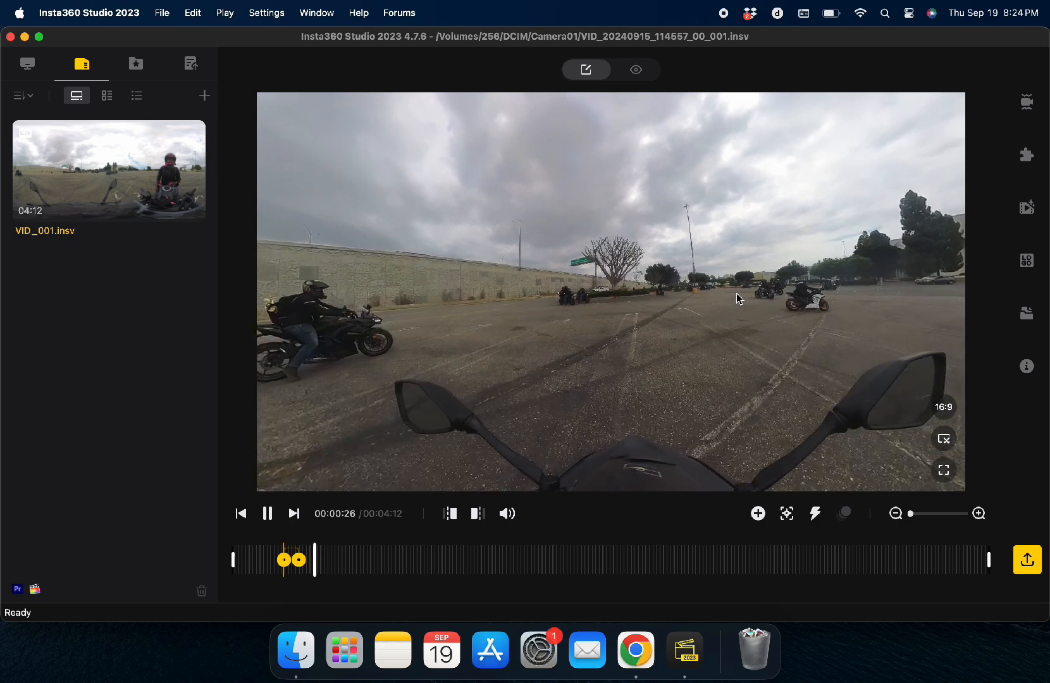
key("space")
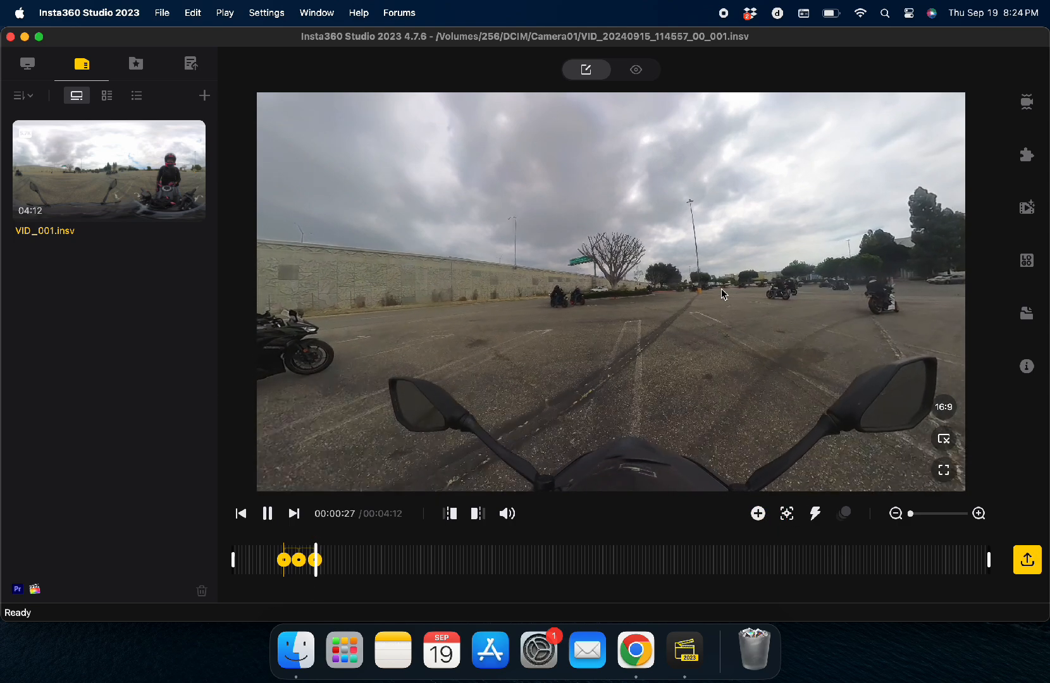
Turn the view from the road back to the rider, adding view keyframes at 00:00:30 and 00:00:31
key("space")
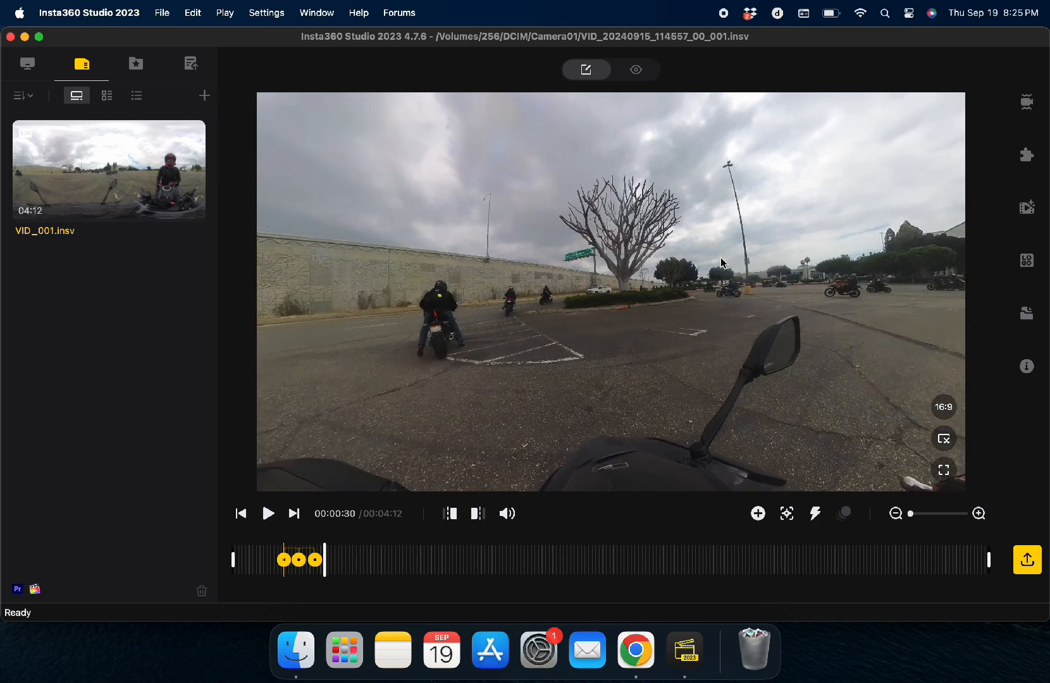
left_click_drag(721, 257, 485, 289)
key("space")
key("space")
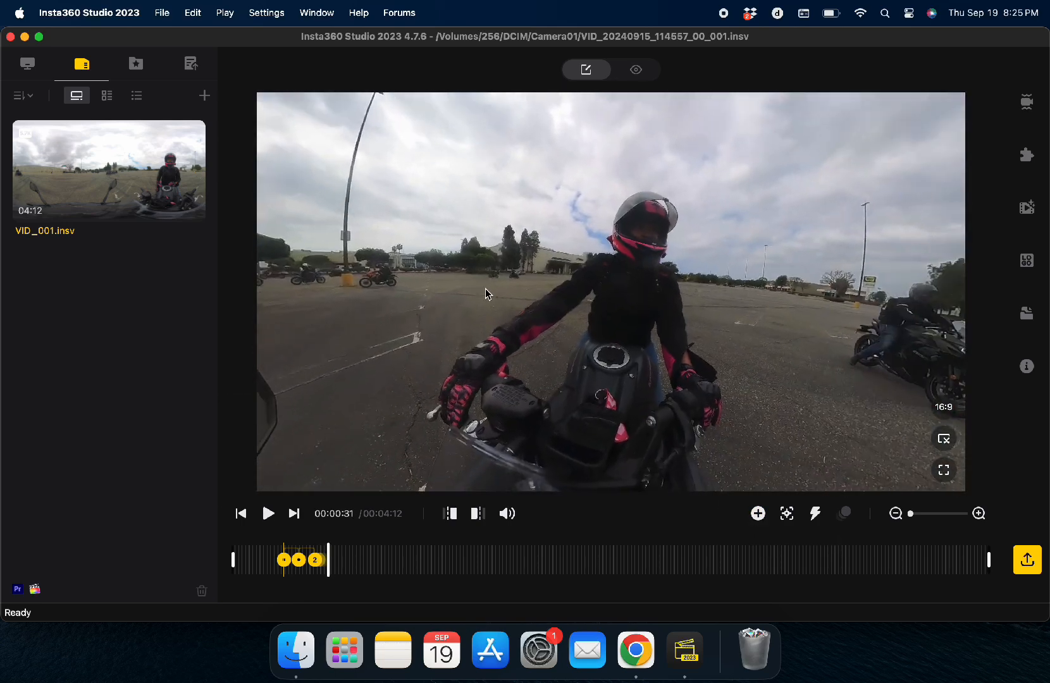
left_click(758, 513)
Advance to 00:00:33, widen the view around the rider, tilt it slightly, and add a view keyframe
key("space")
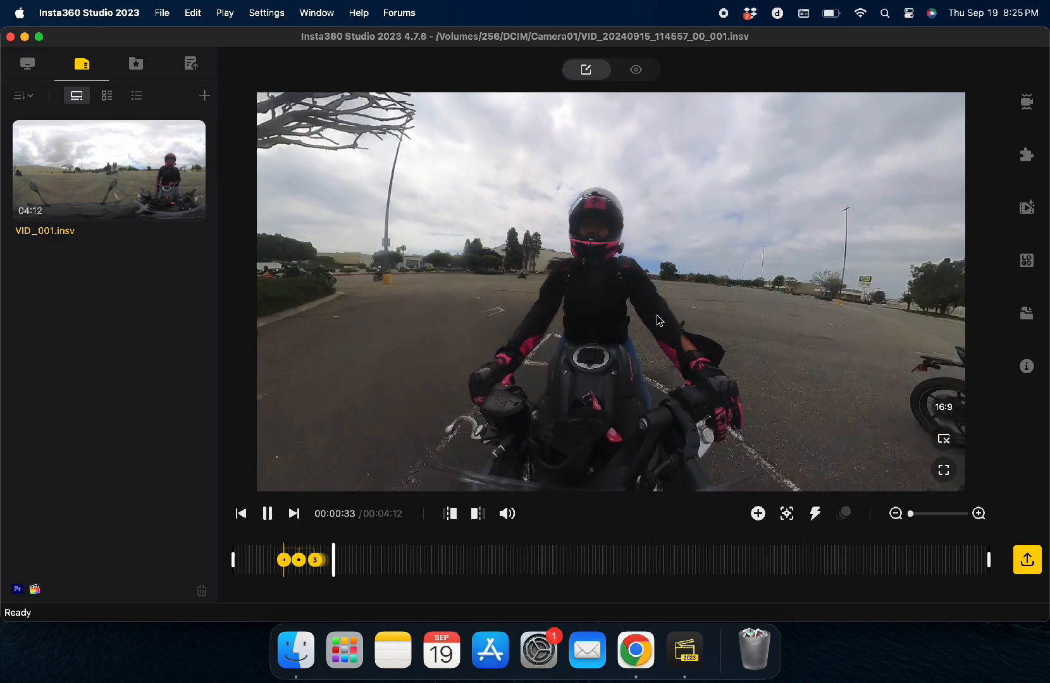
key("space")
scroll(657, 315, "down", 5)
scroll(657, 315, "up", 2)
left_click_drag(698, 304, 702, 277)
scroll(673, 287, "up", 2)
scroll(724, 299, "down", 2)
left_click(758, 515)
Play the clip on to 00:00:39 and mark the trim end there
key("space")
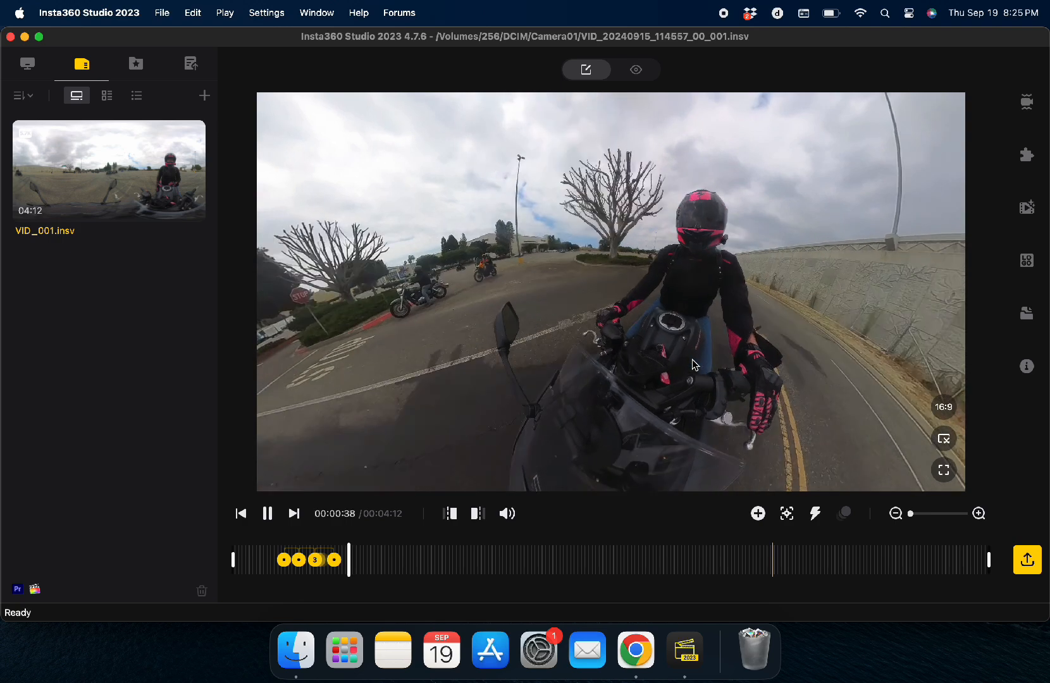
key("space")
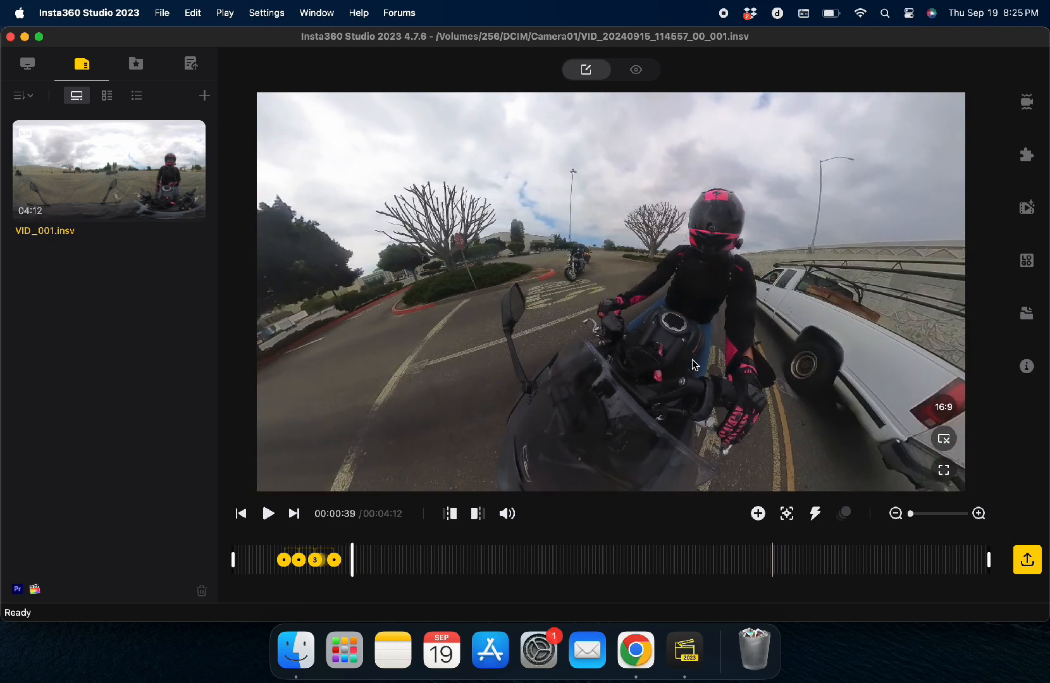
left_click(475, 516)
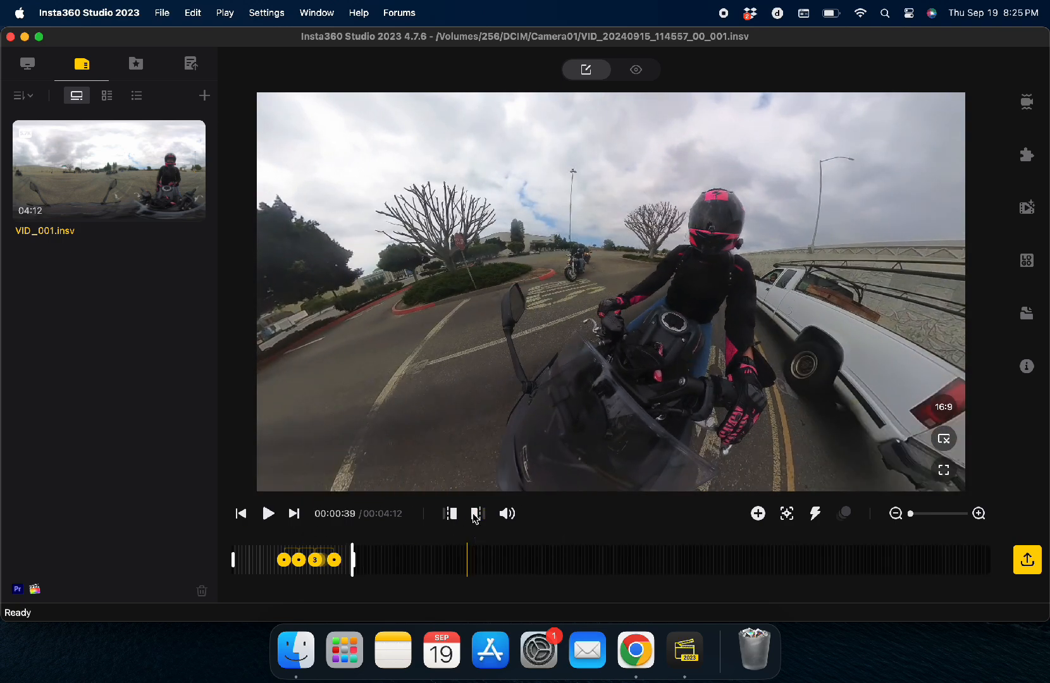
Play back the keyframed view changes of the trimmed clip, starting from 00:00:13
left_click(276, 565)
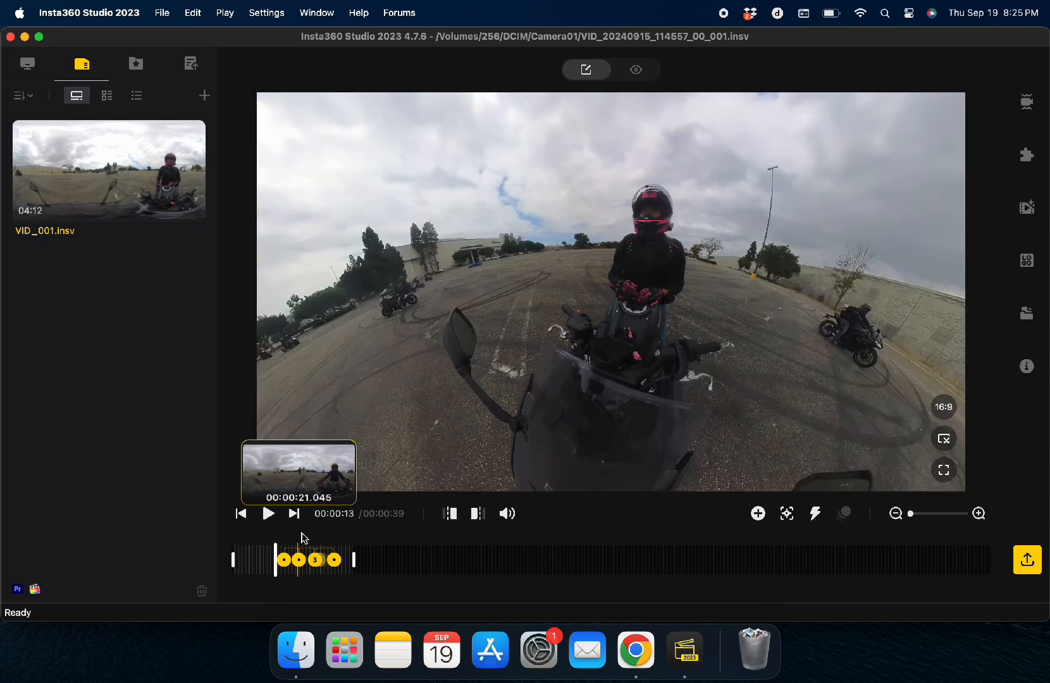
key("space")
key("space")
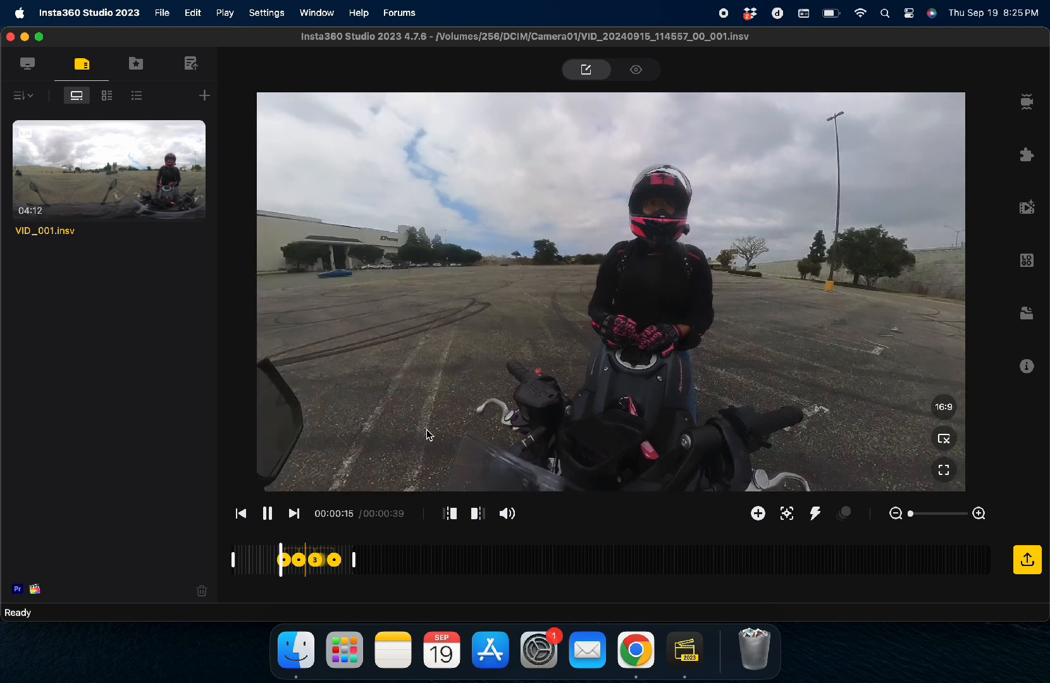
Pause at 00:00:16, mark the trim start there, and play back the trimmed clip
key("space")
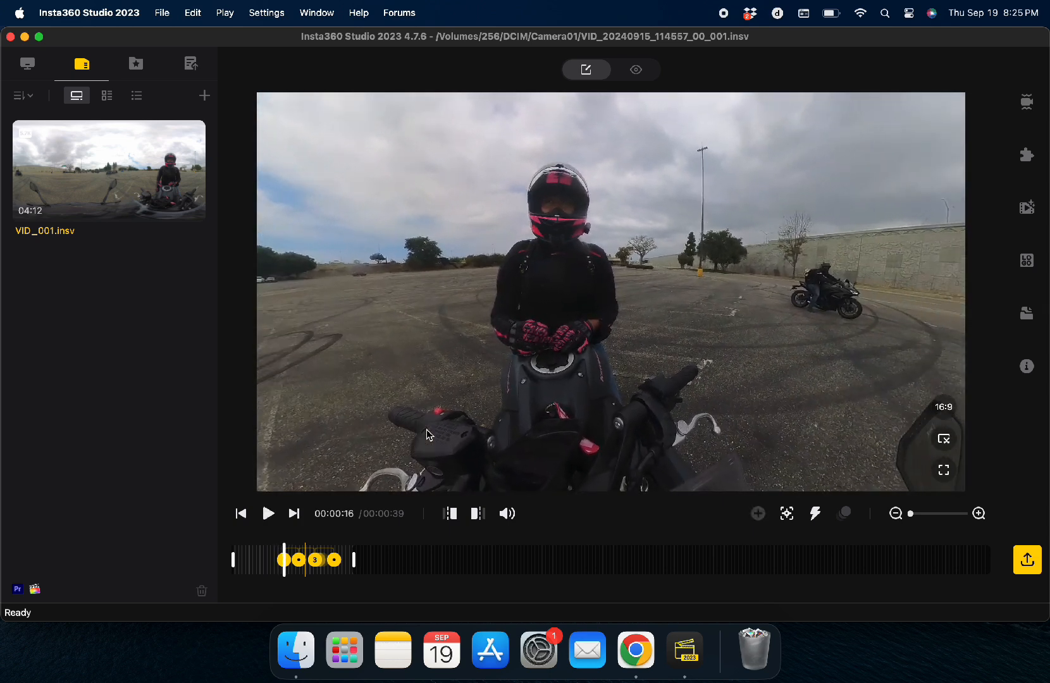
left_click(452, 517)
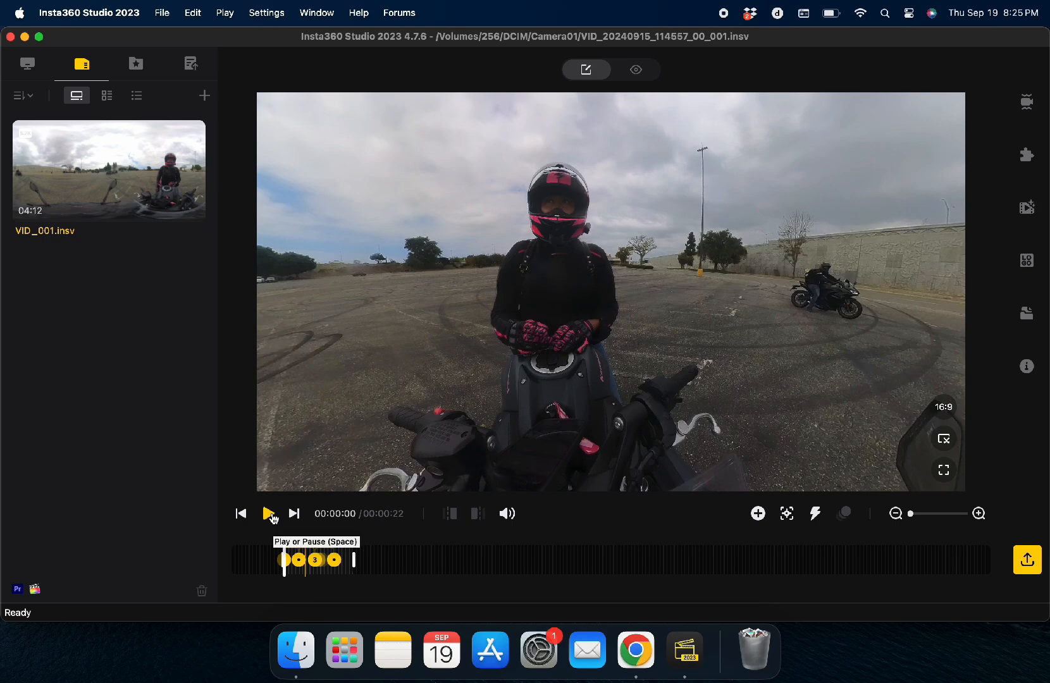
left_click(270, 514)
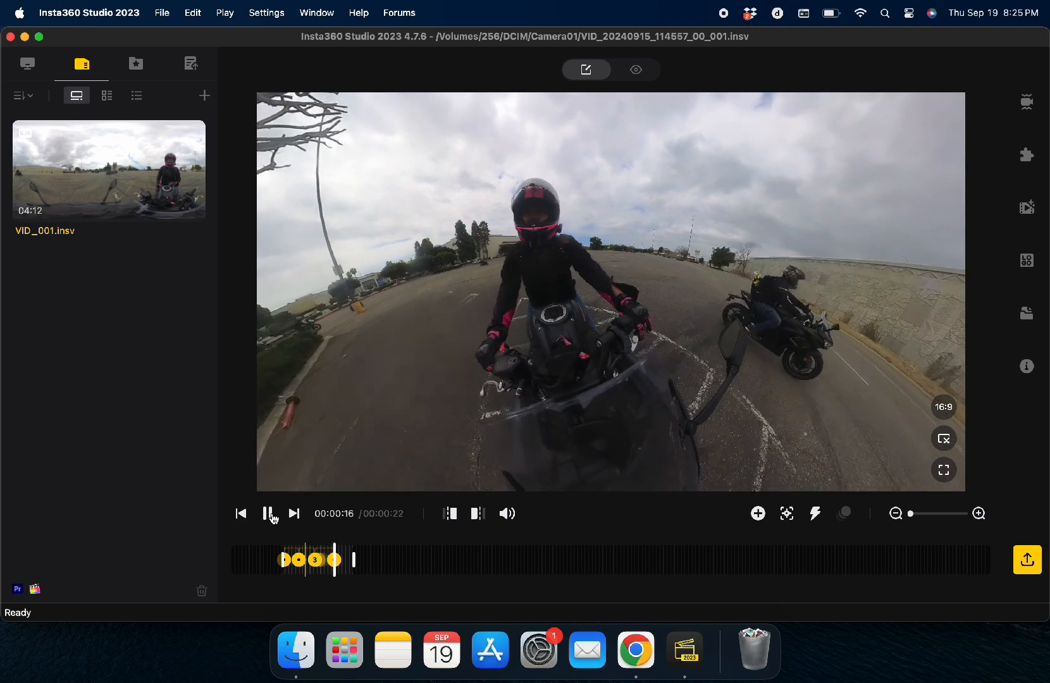
left_click(268, 513)
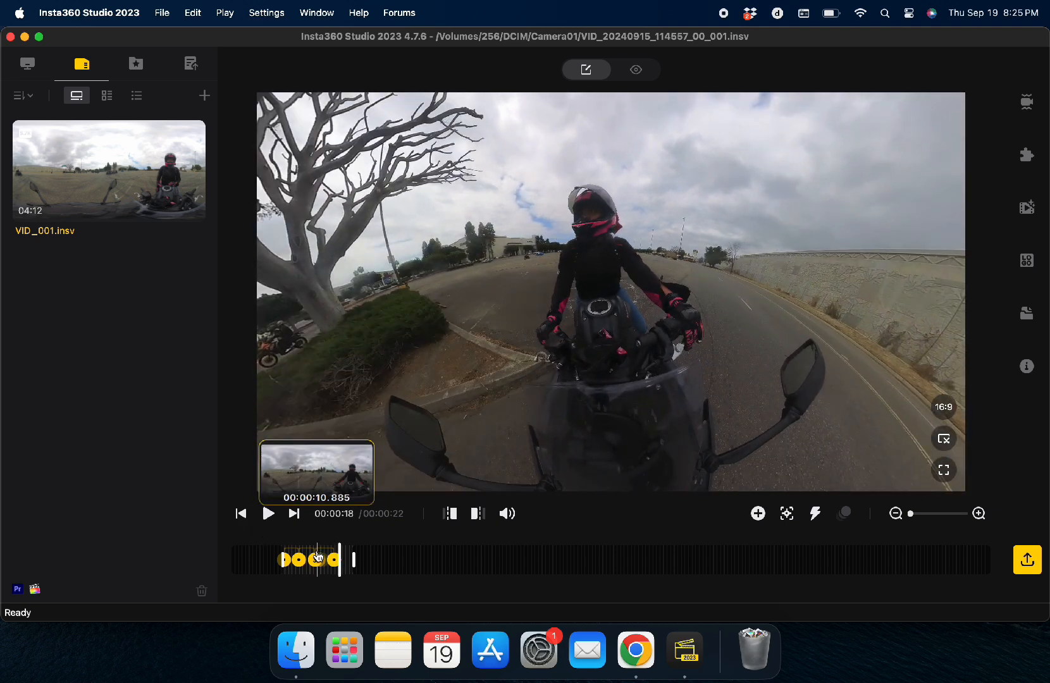
Apply the descending S-curve transition between the second and third view keyframes and play that section back
left_click(979, 514)
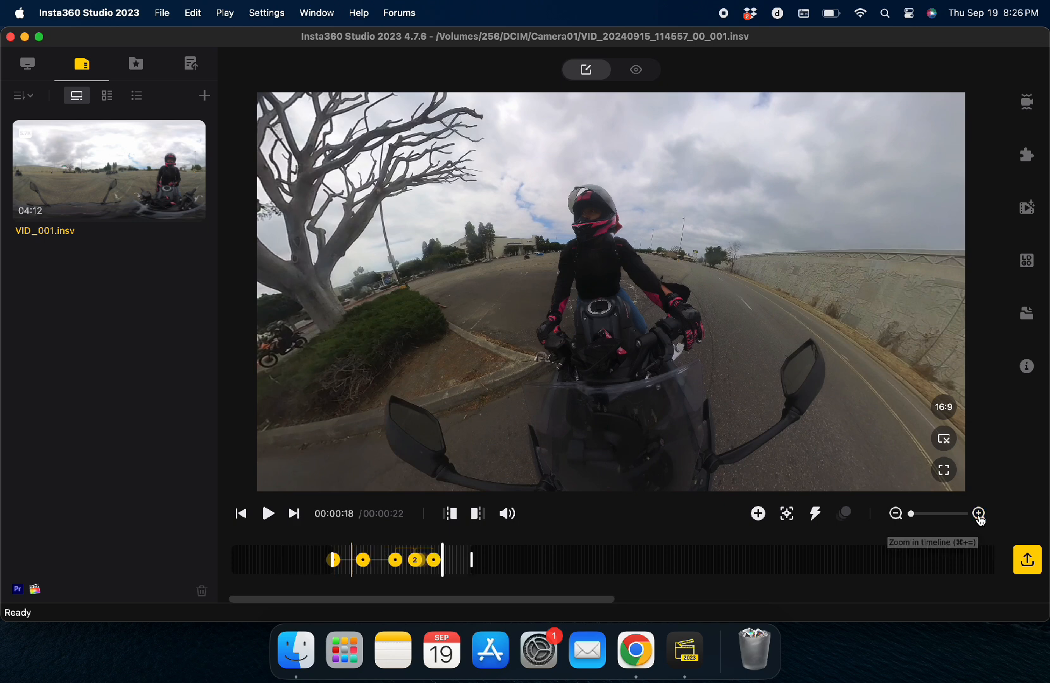
left_click(978, 513)
left_click(979, 514)
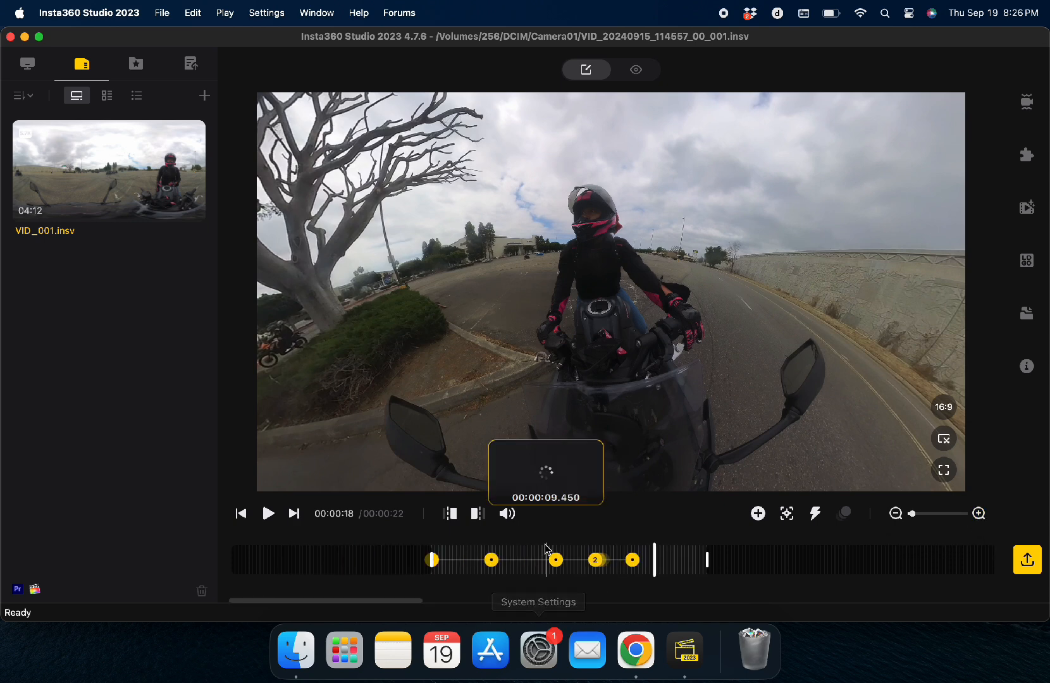
left_click(527, 556)
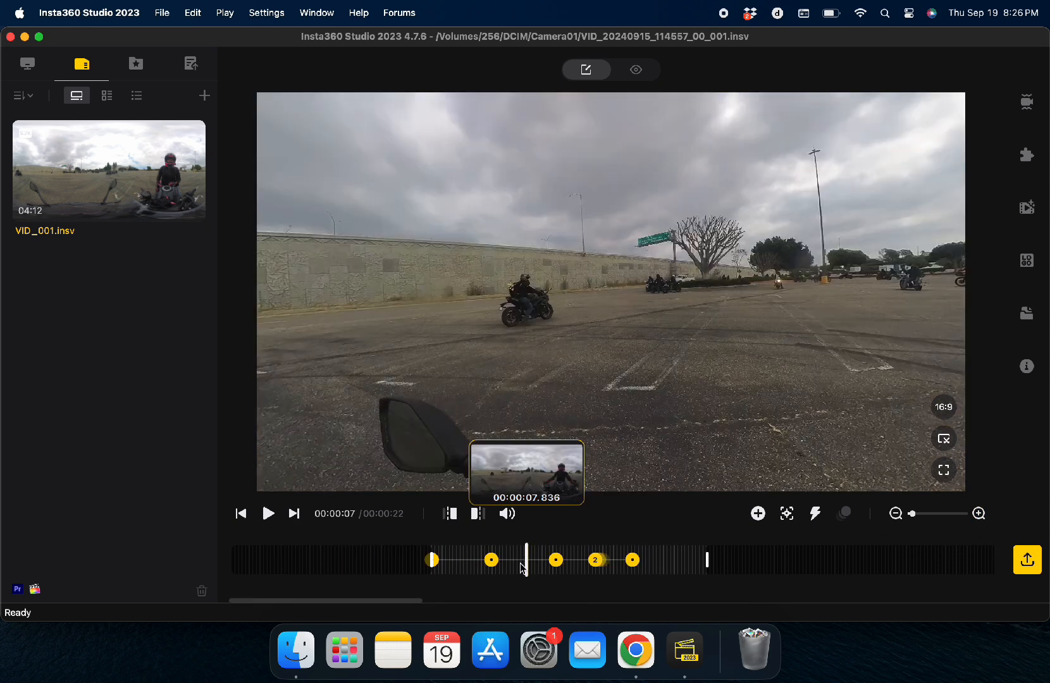
left_click(516, 561)
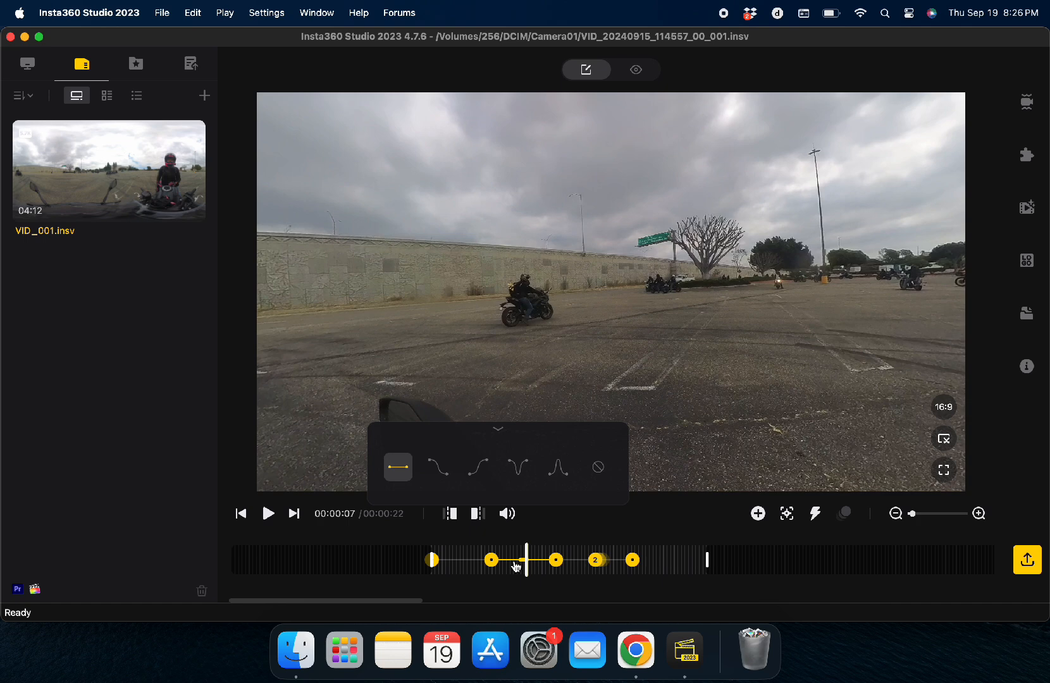
left_click(439, 469)
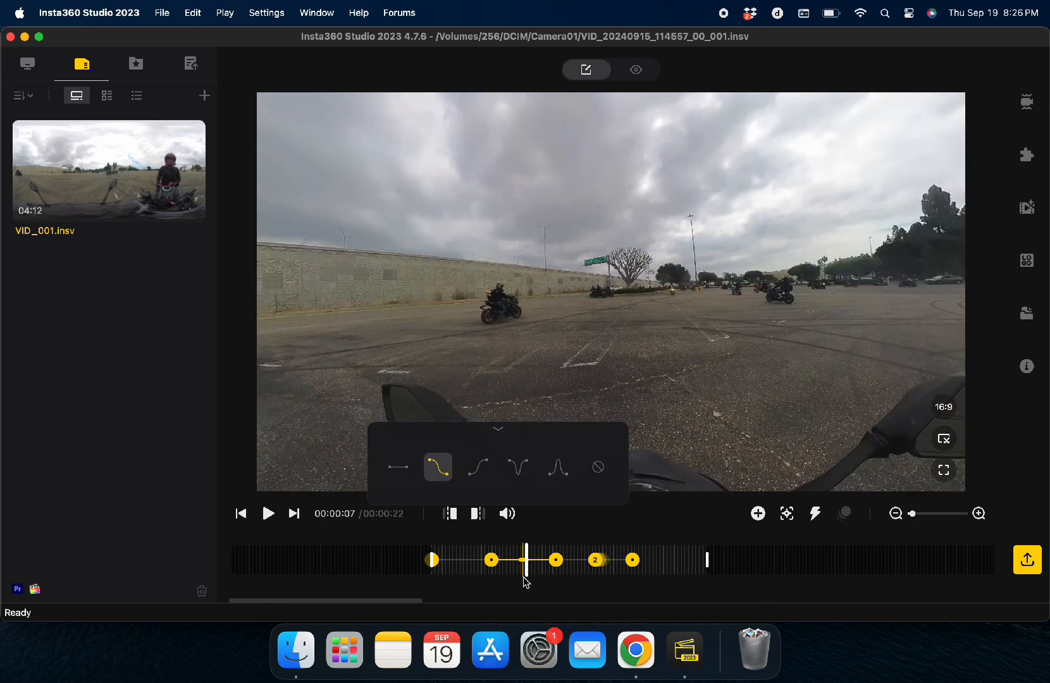
left_click(494, 550)
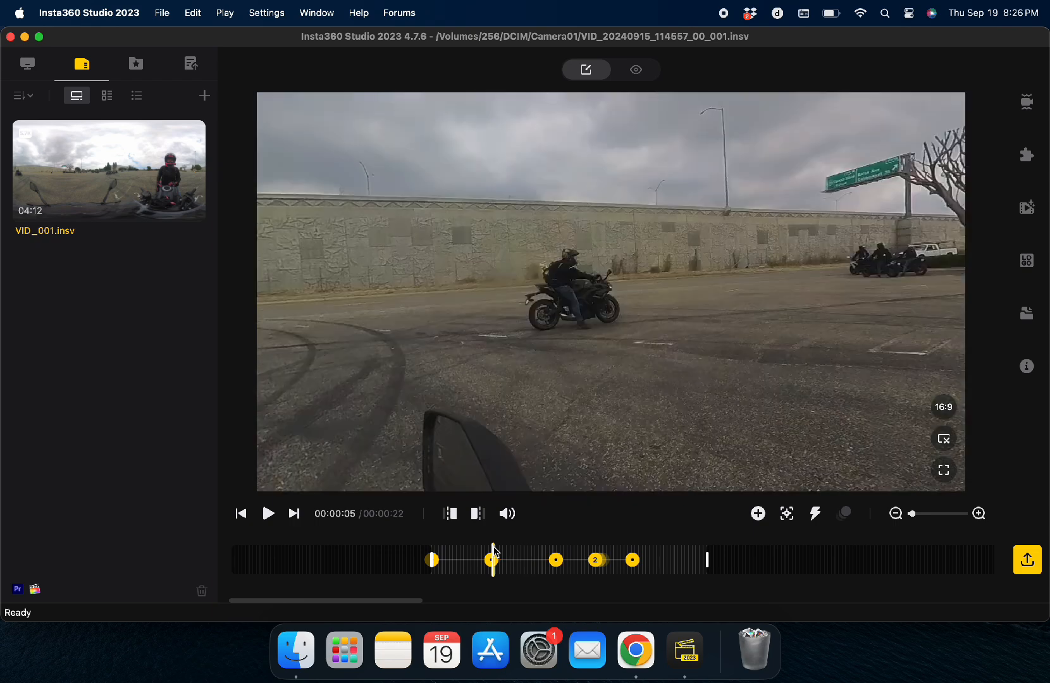
key("space")
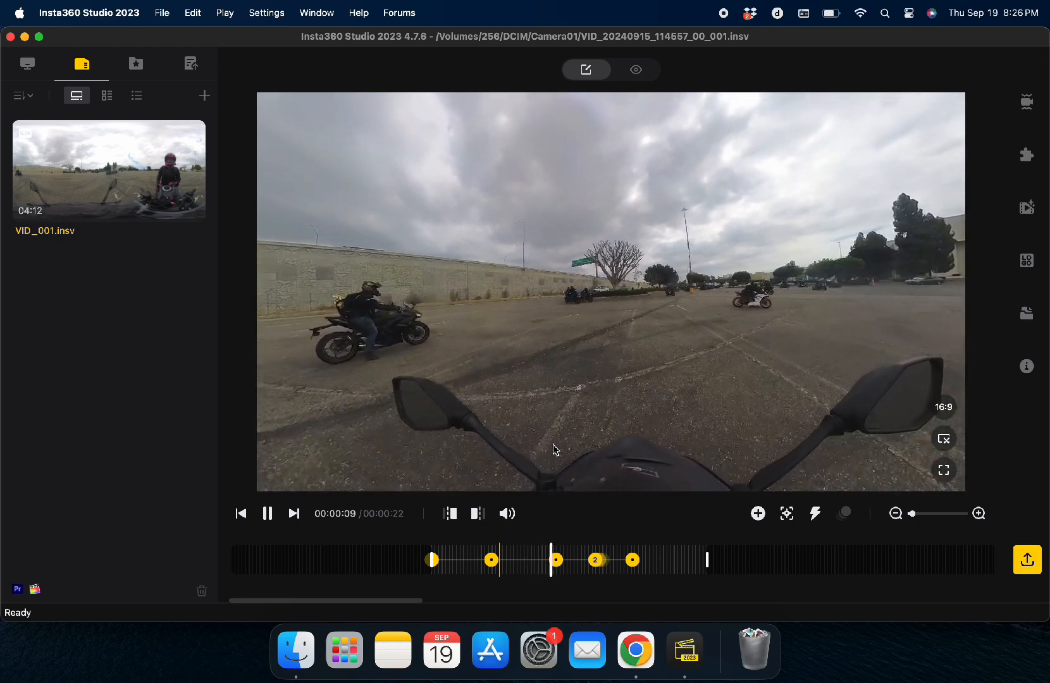
key("space")
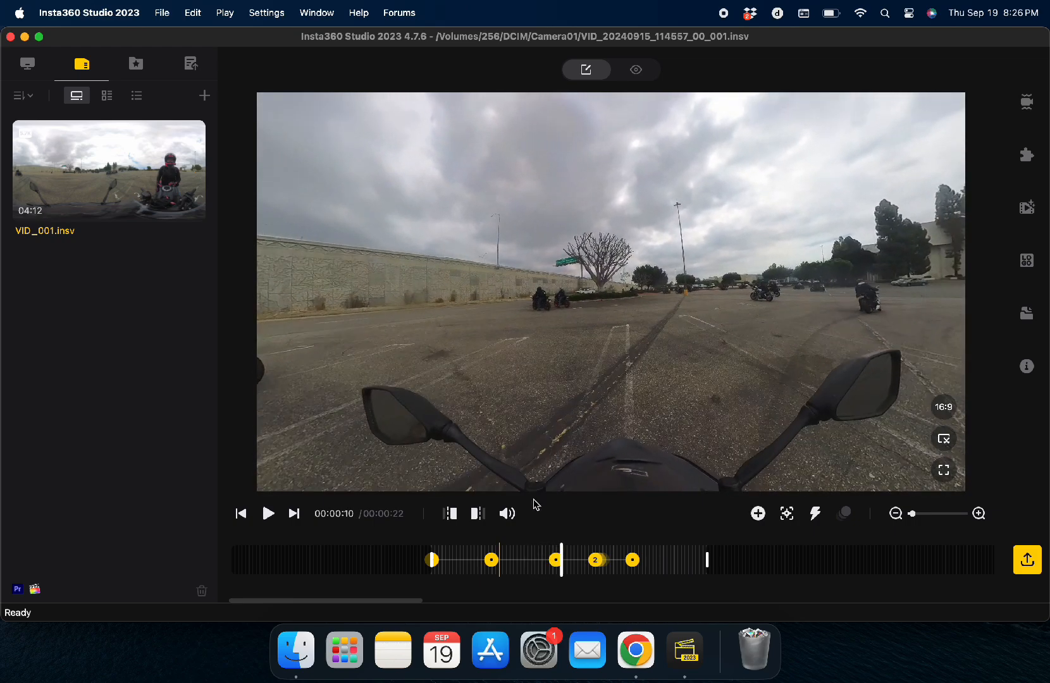
Switch the transition between the second and third view keyframes to the ascending S-curve and preview it from 00:00:05
left_click(529, 561)
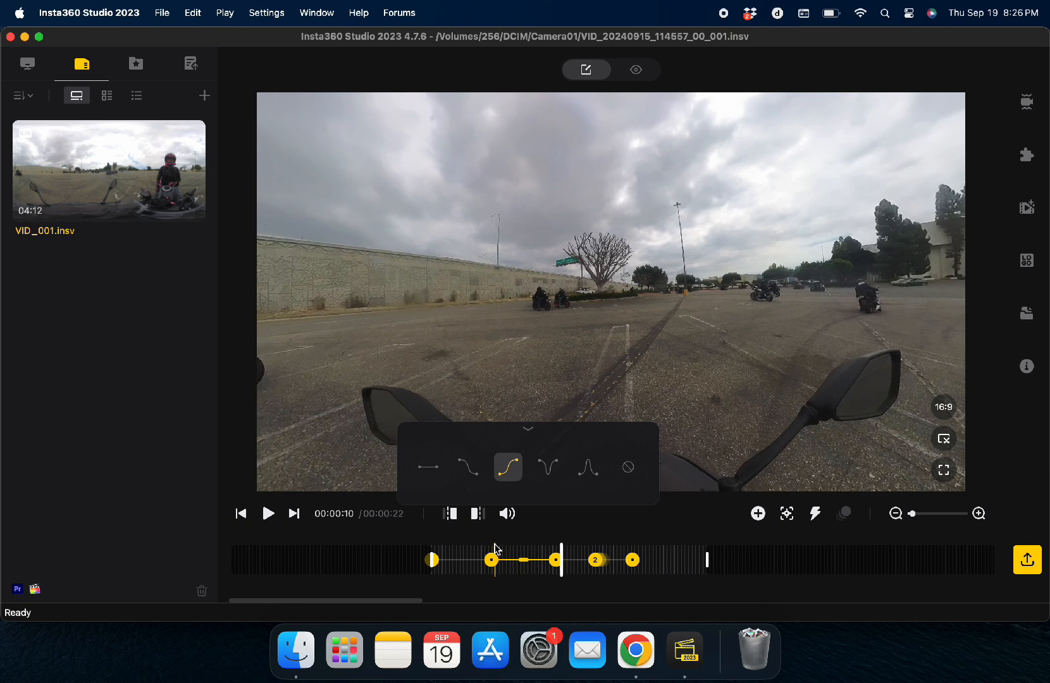
left_click(495, 549)
key("space")
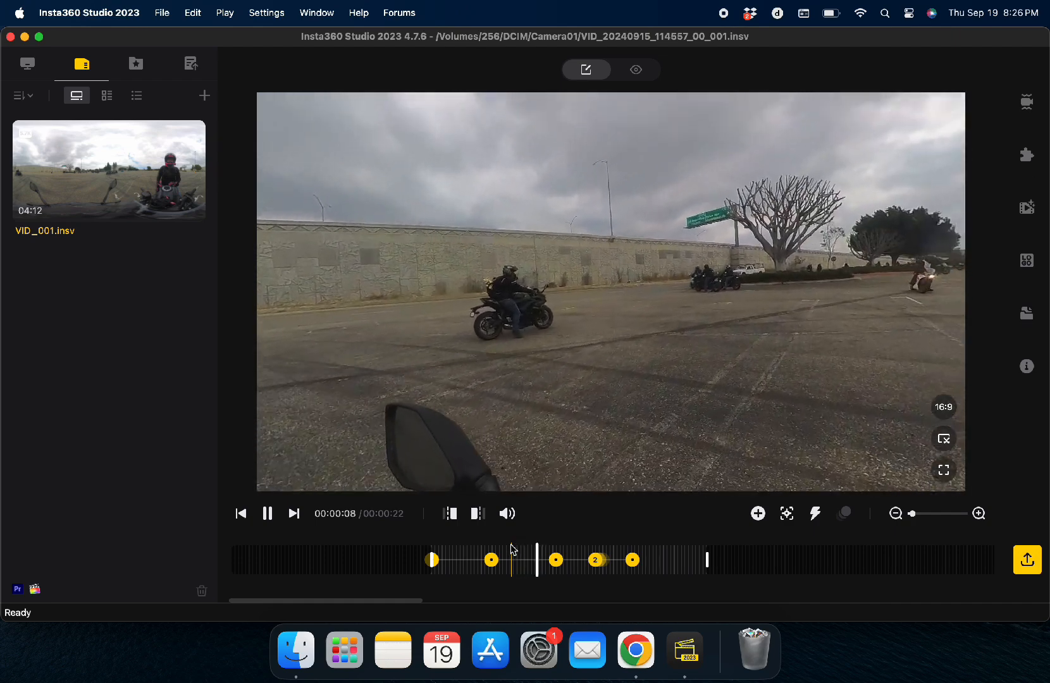
key("space")
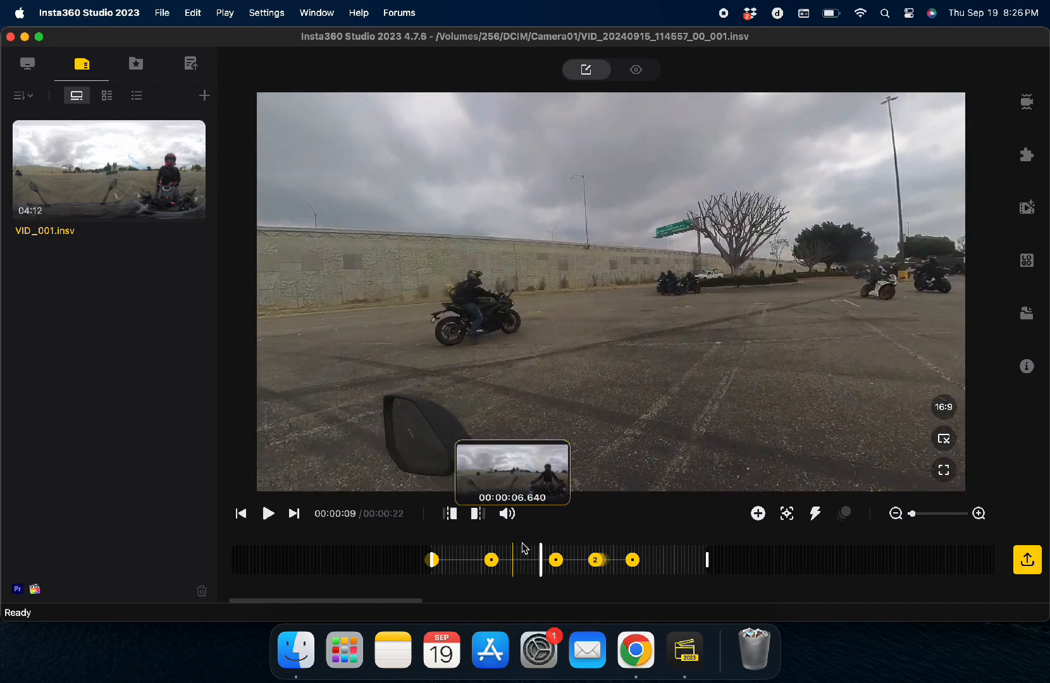
Set the transition between the second and third view keyframes to Slip-In Slip-Out and play it back
left_click(634, 549)
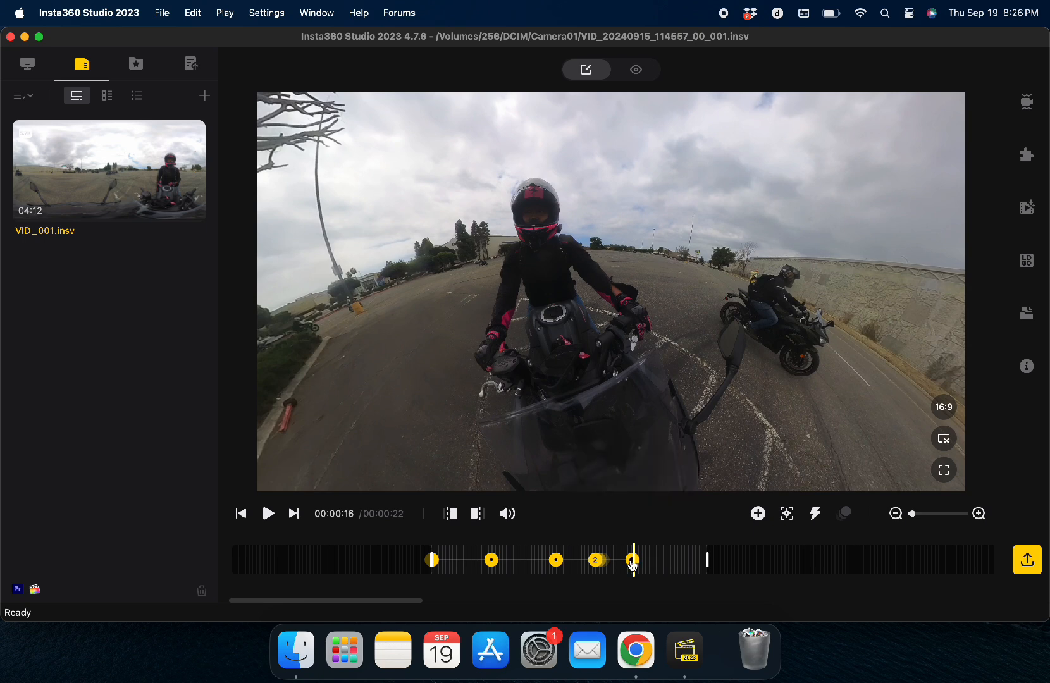
left_click_drag(633, 562, 668, 561)
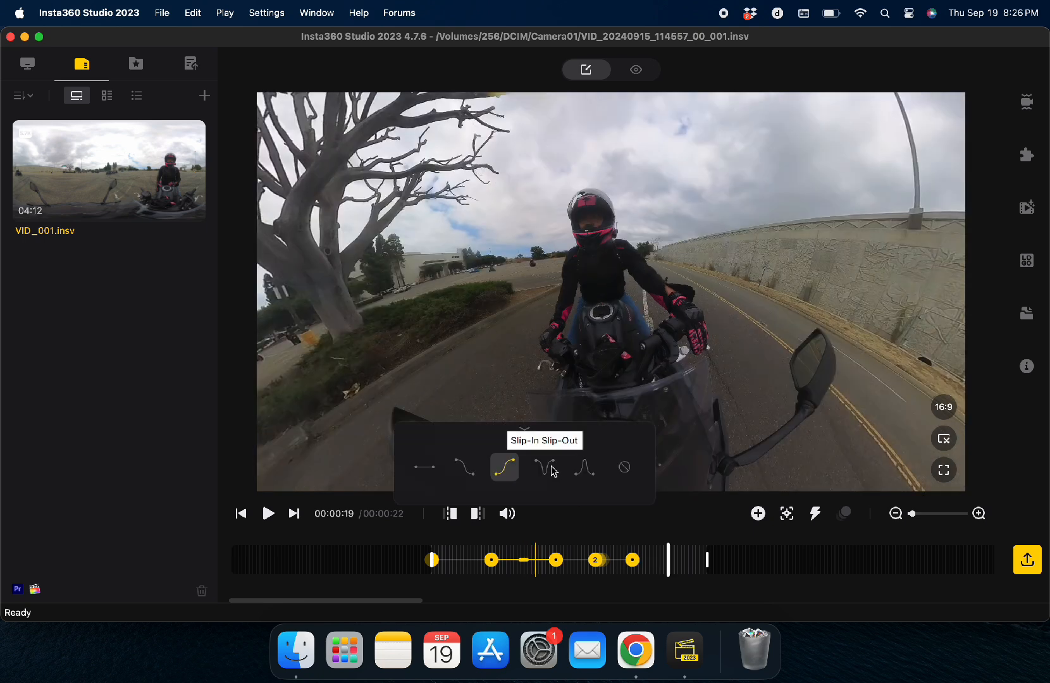
left_click(545, 468)
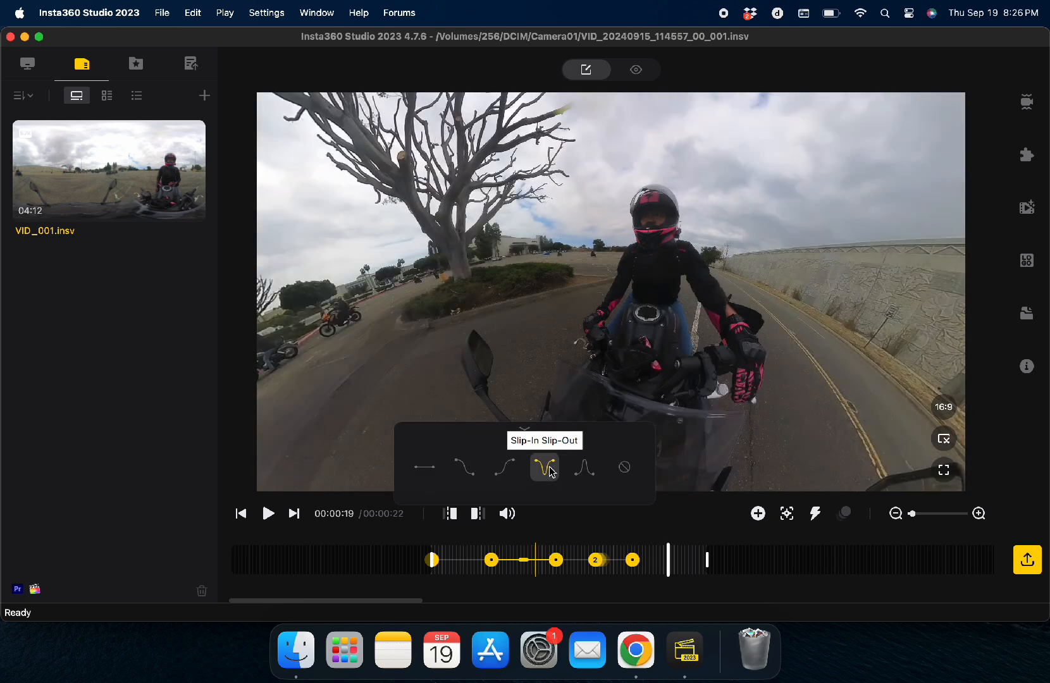
left_click(493, 547)
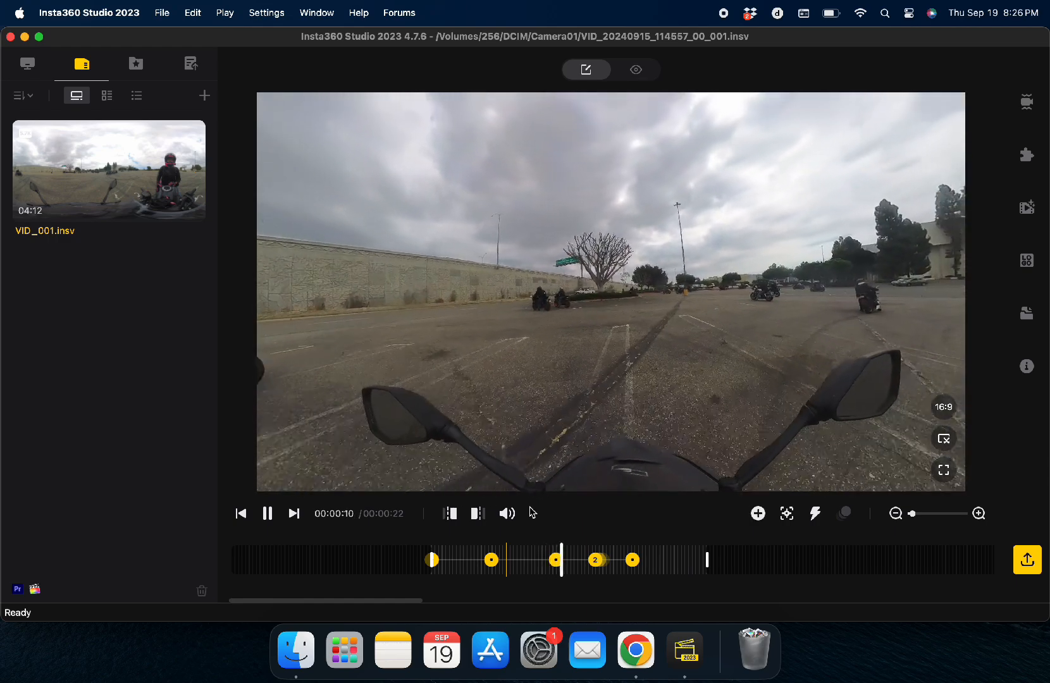
key("space")
Try the bell-shaped transition curve between the second and third view keyframes and preview it
left_click(487, 559)
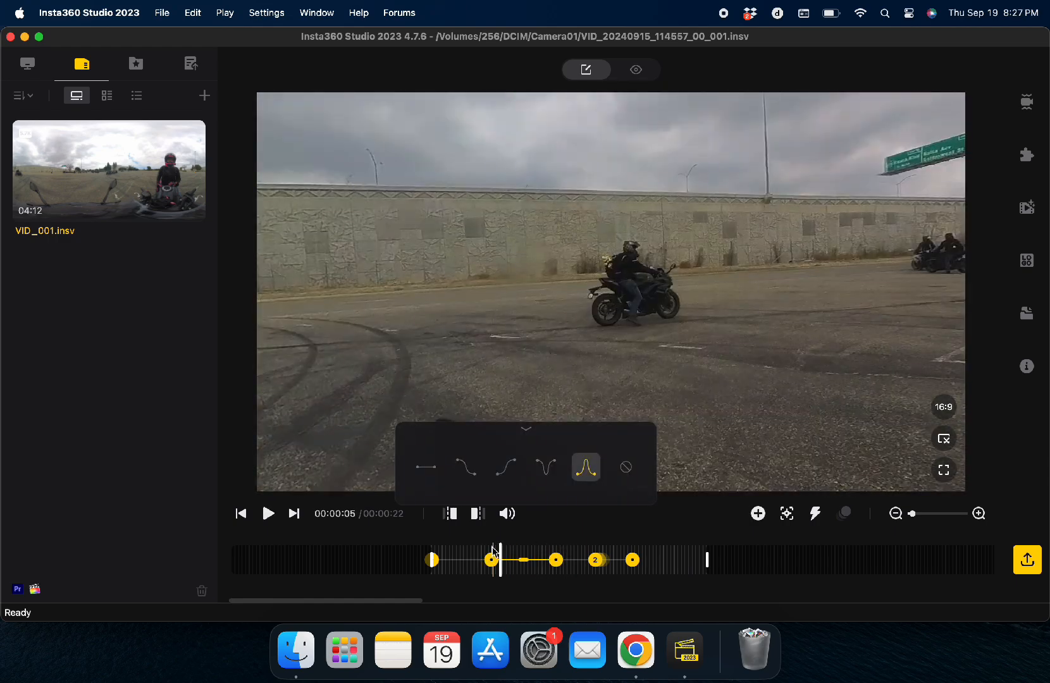
left_click(493, 551)
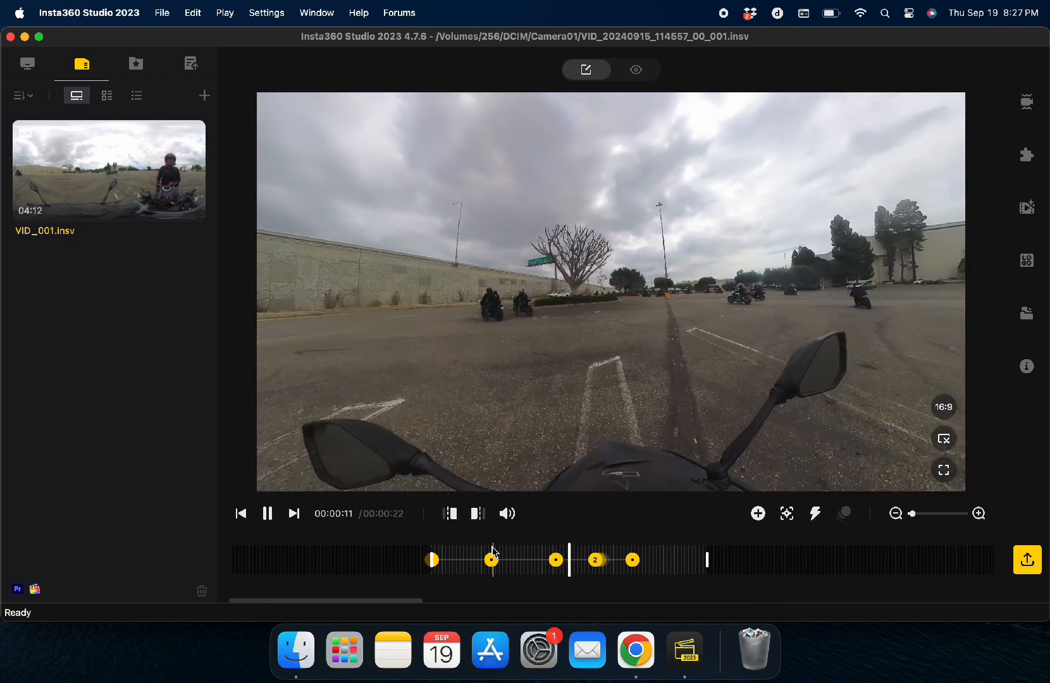
key("space")
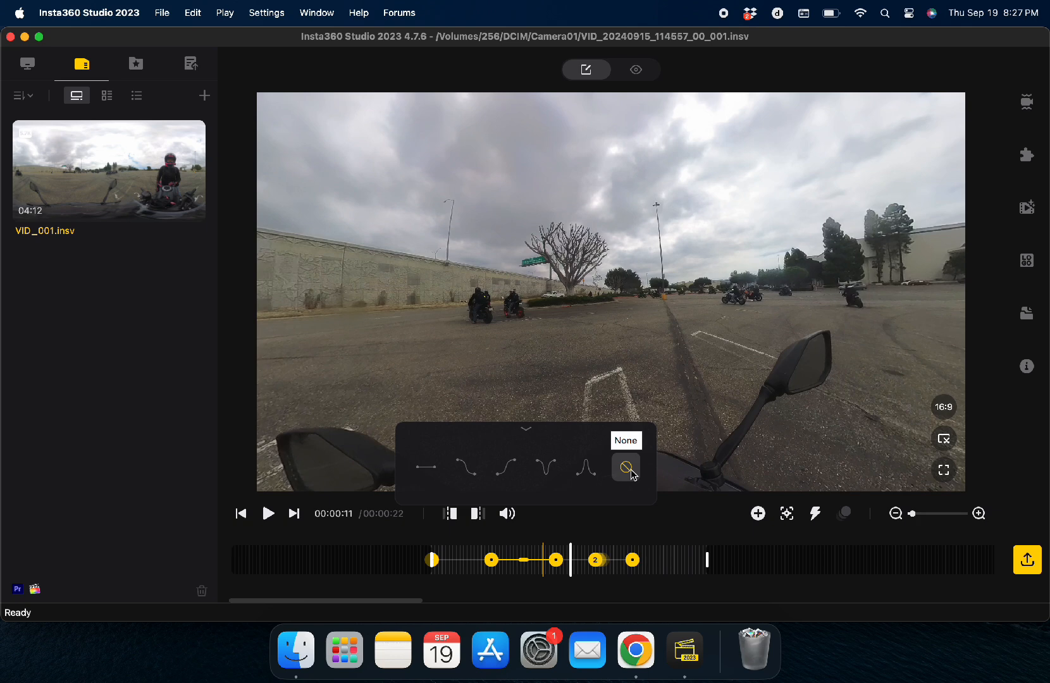
Preview the second-to-third keyframe section with the transition set to None, and again with the straight-line transition restored
left_click(492, 548)
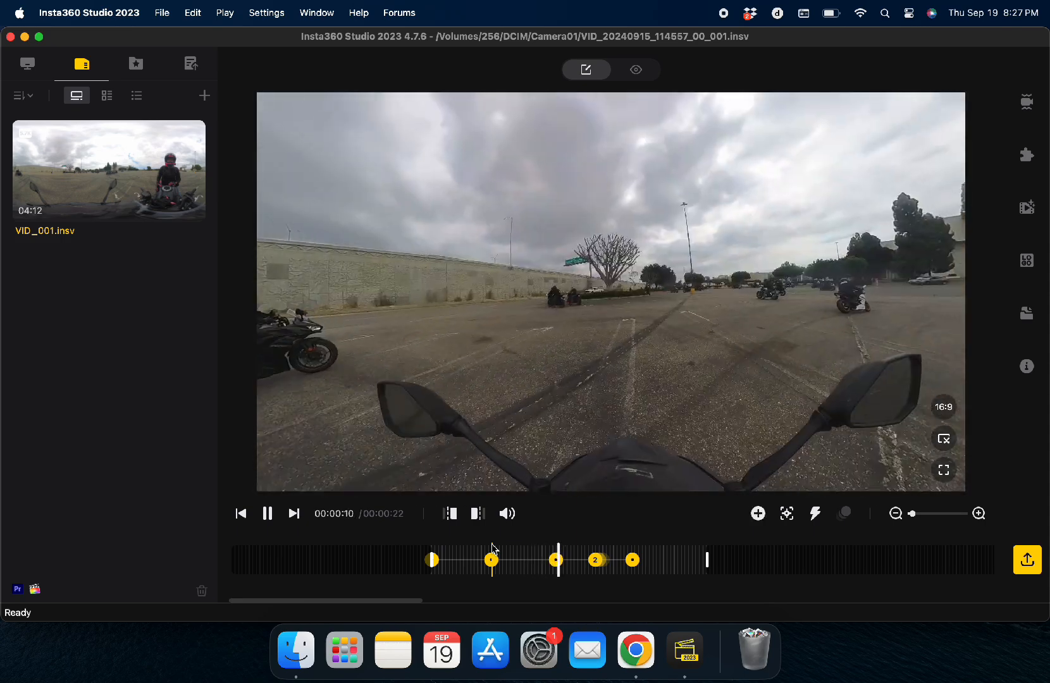
key("space")
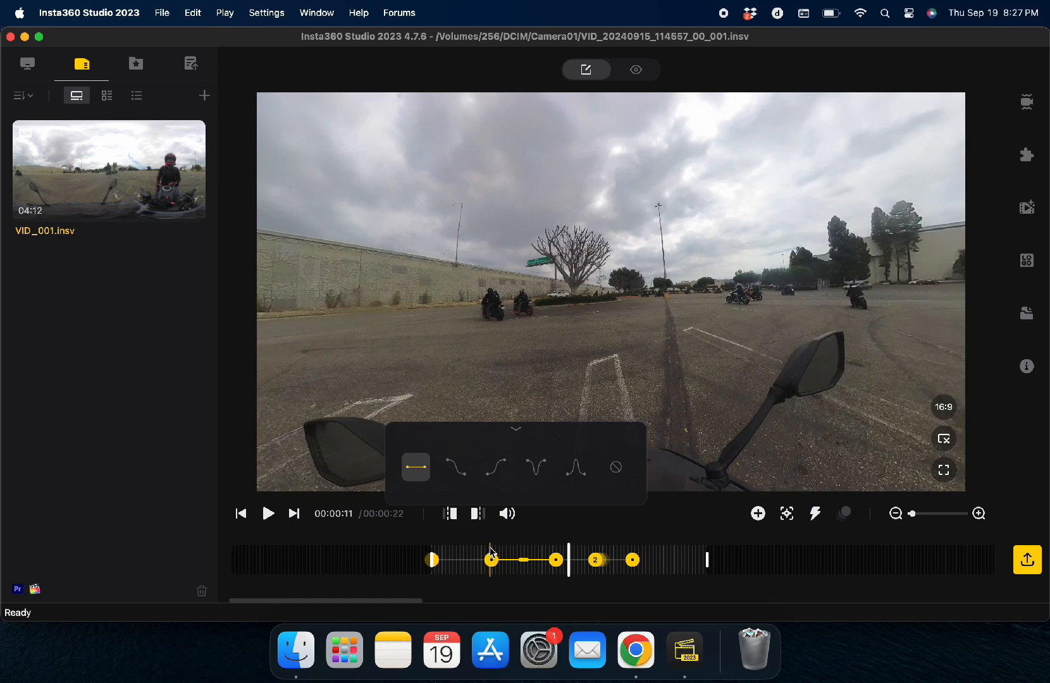
key("space")
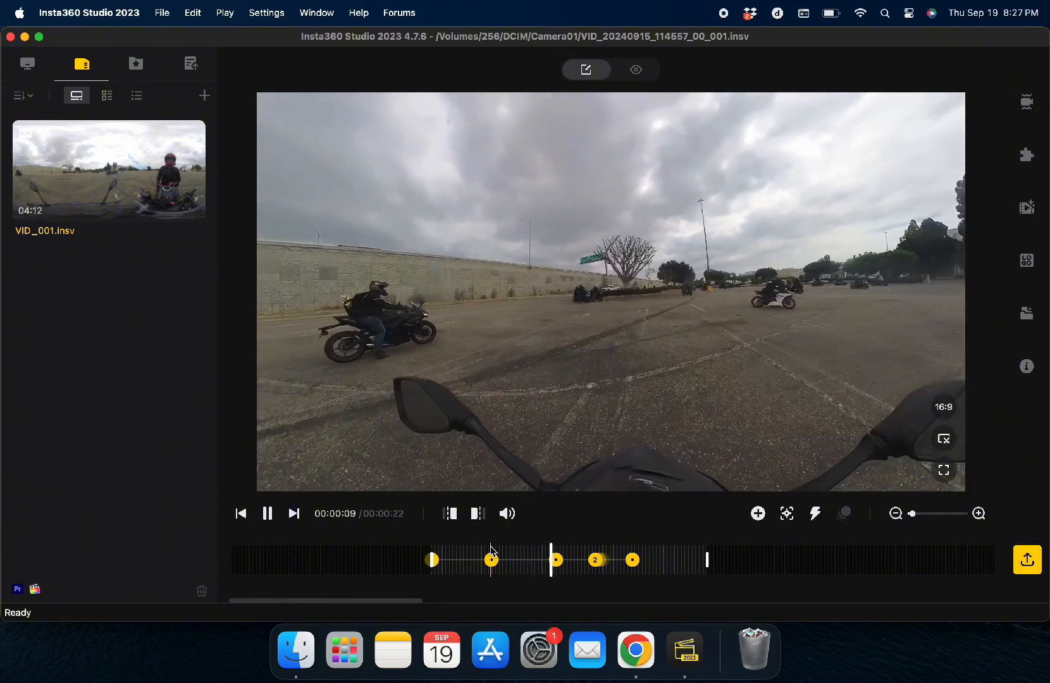
key("space")
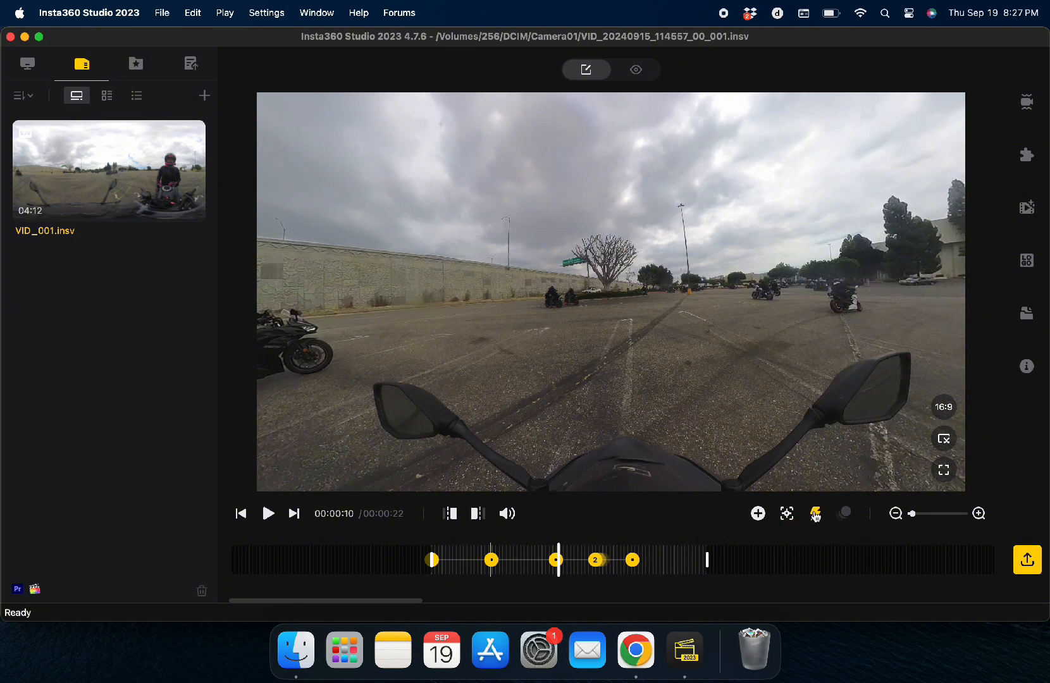
Add a speed section from about 00:00:02 to the third view keyframe and set its speed to 6x
left_click(815, 515)
left_click_drag(573, 576, 461, 576)
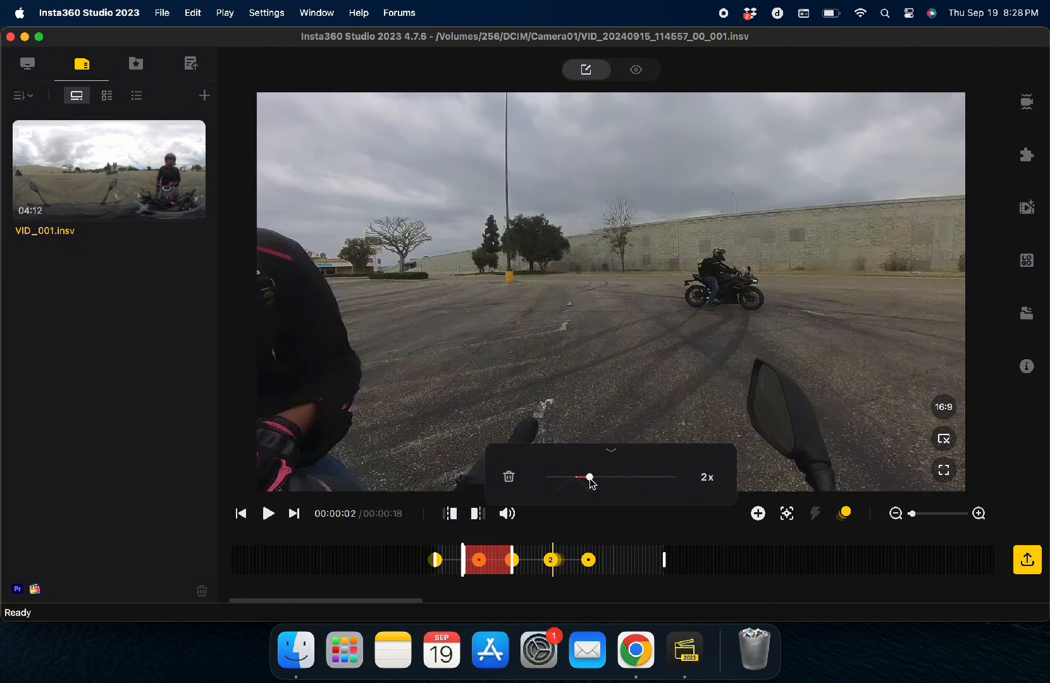
mouse_move(626, 478)
left_mouse_down()
mouse_move(682, 482)
mouse_move(608, 489)
left_mouse_up()
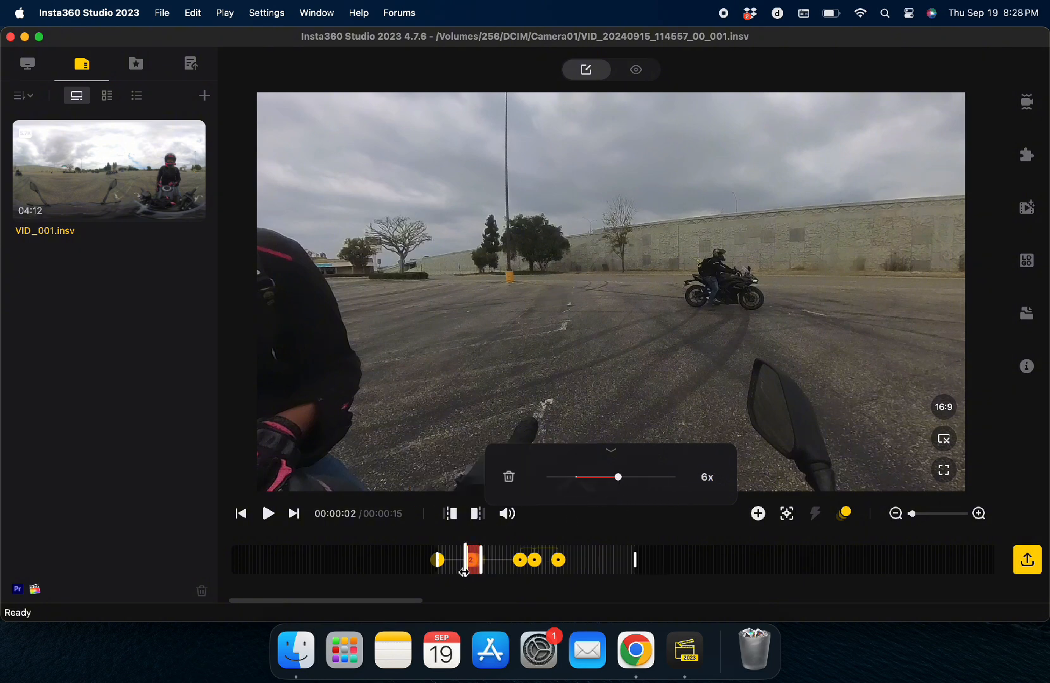
Play back the 6x section from just before its start to check the sped-up view change
left_click_drag(465, 571, 447, 571)
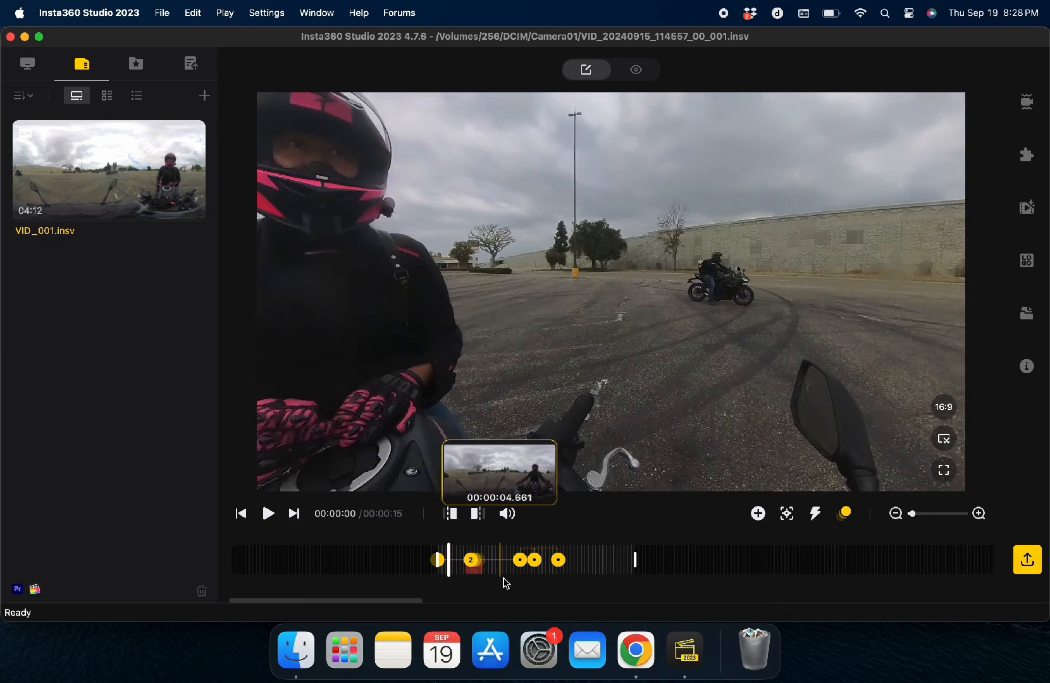
left_click(471, 576)
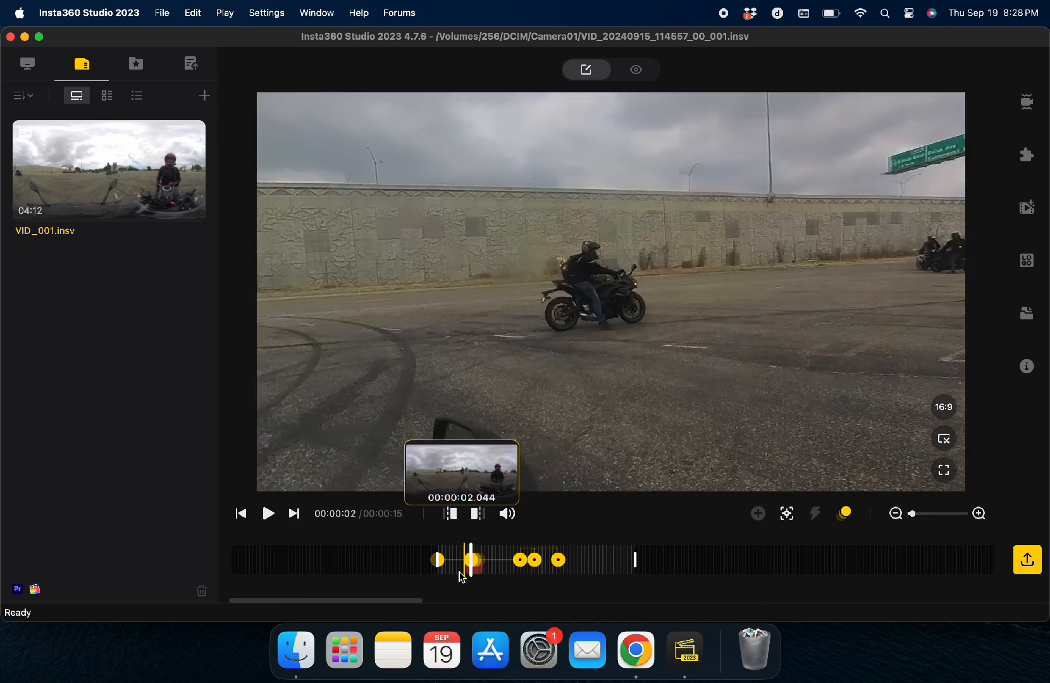
left_click(462, 573)
key("space")
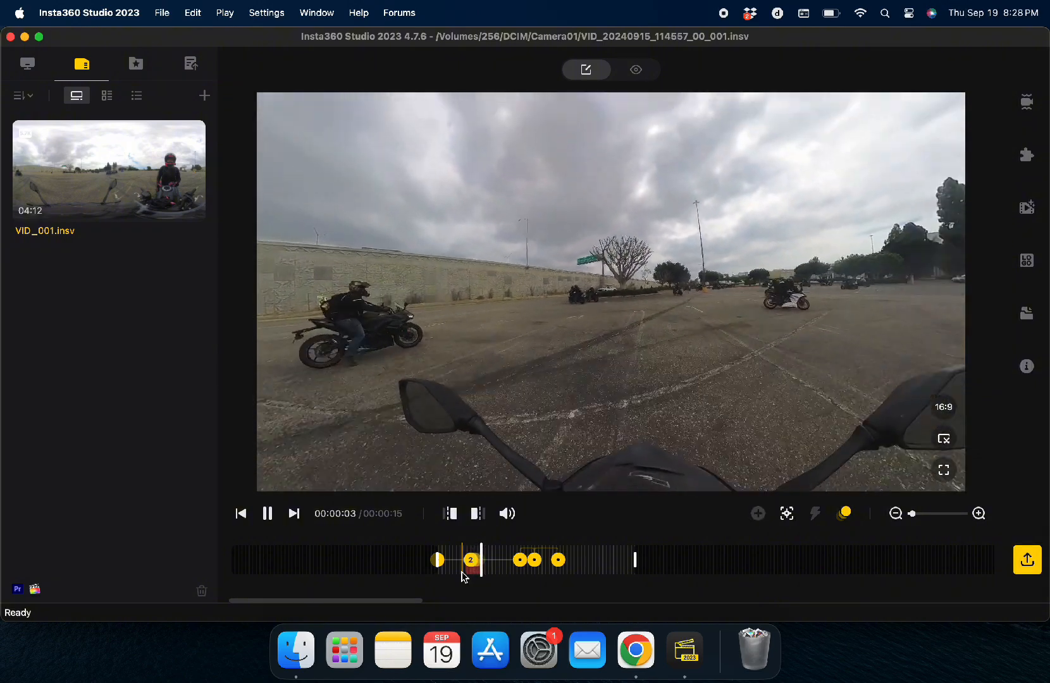
key("space")
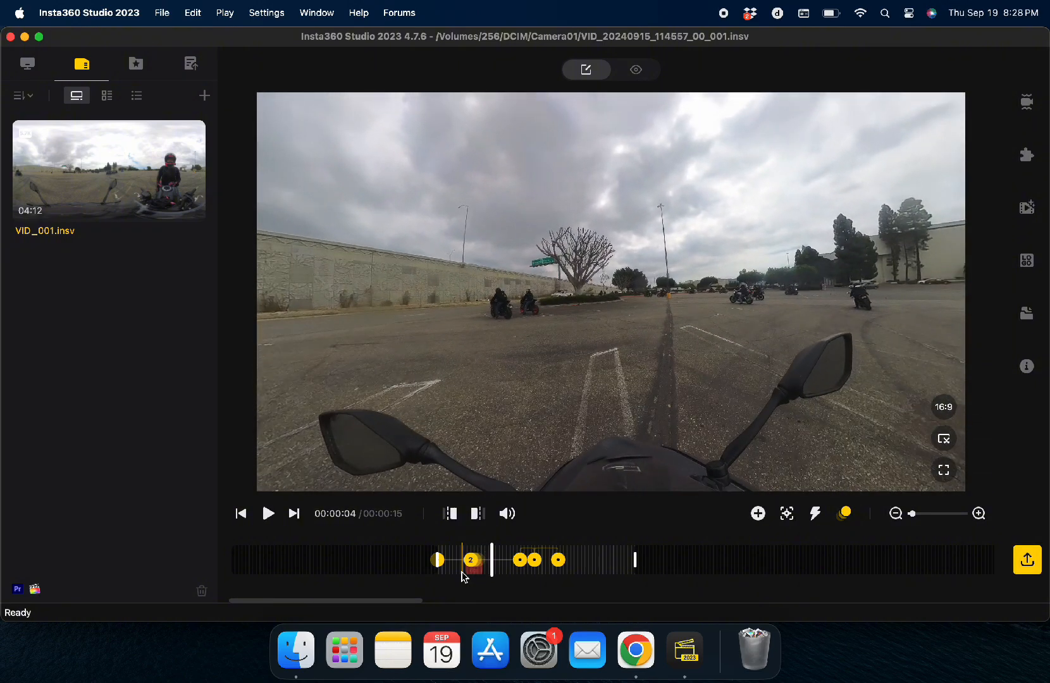
Play past the last view keyframe to 00:00:10, add a second speed section there, and set it to 2x
left_click(563, 539)
key("space")
key("space")
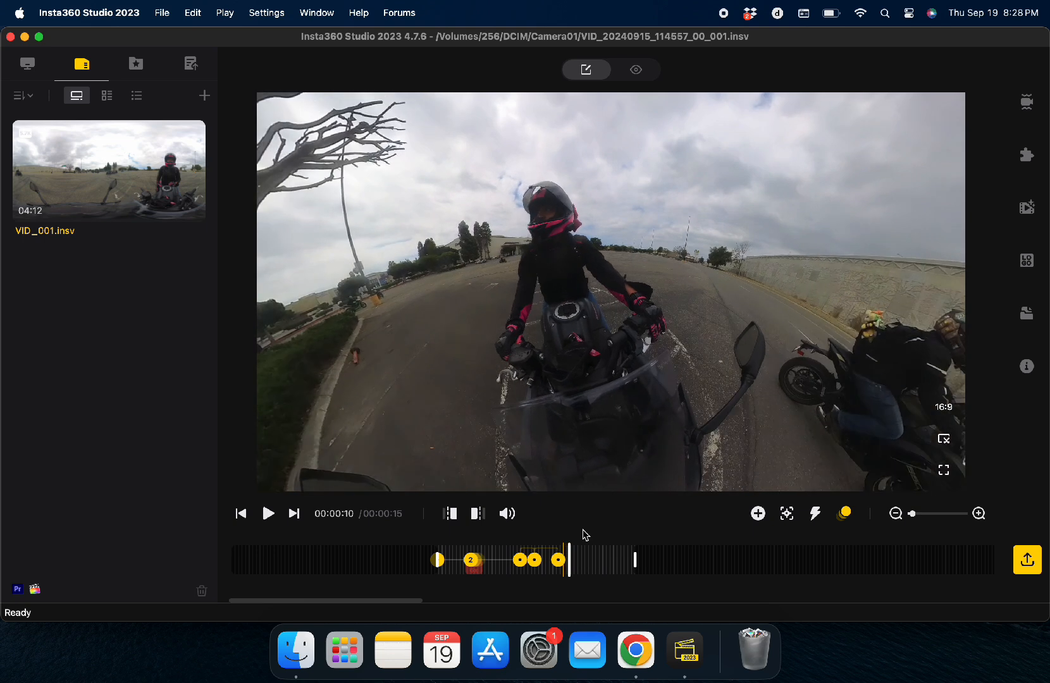
left_click(815, 514)
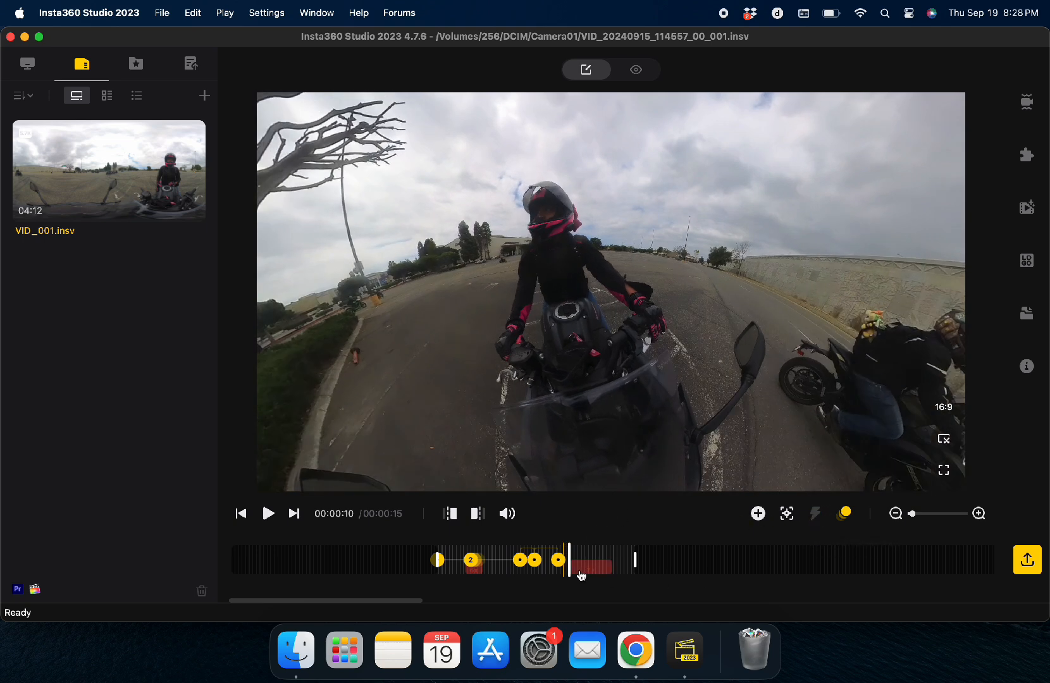
mouse_move(611, 569)
left_mouse_down()
mouse_move(595, 568)
mouse_move(615, 567)
left_mouse_up()
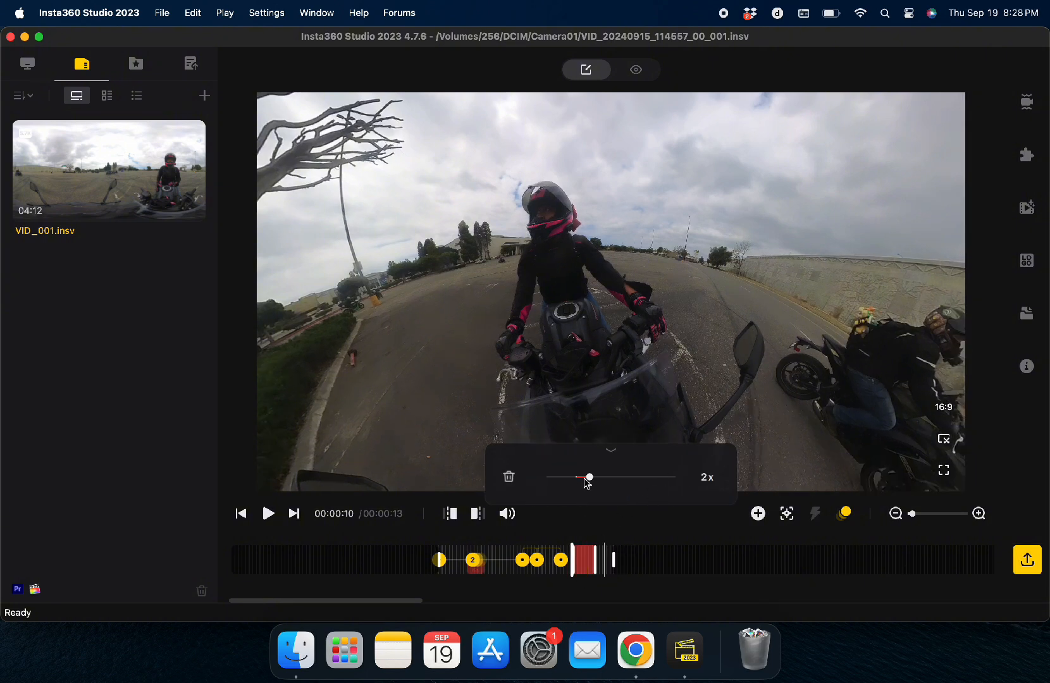
Try the second speed section at 1/2x and at 6x, and play it back
left_click_drag(590, 479, 567, 485)
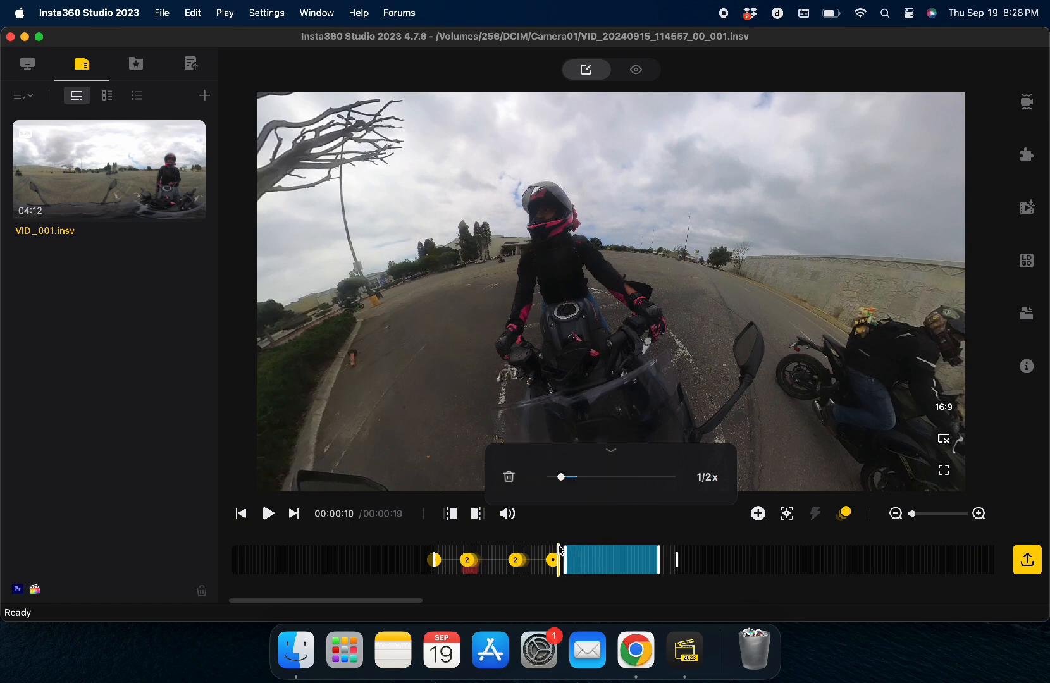
key("space")
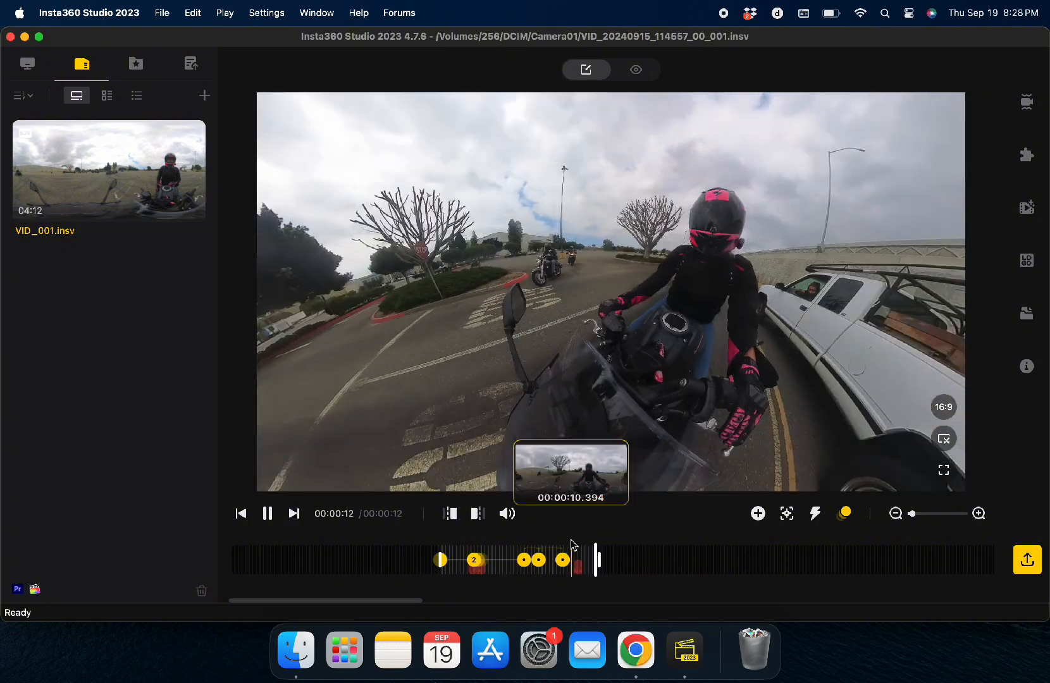
Delete both speed sections from the timeline, first the one after the last view keyframe and then the one near 00:00:02
left_click(580, 567)
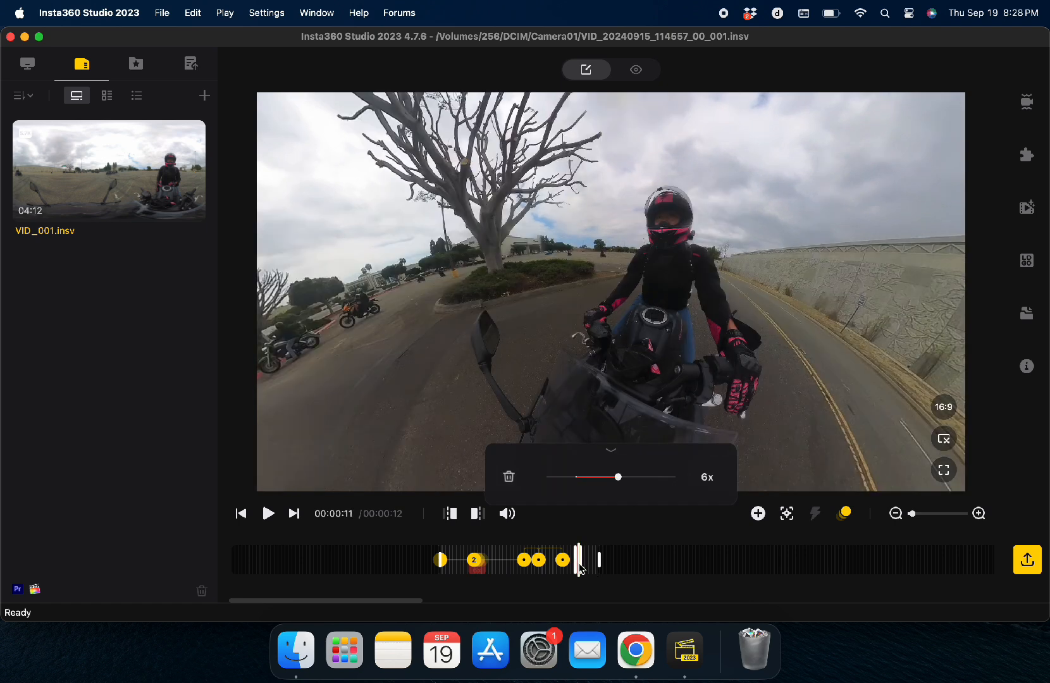
left_click(509, 477)
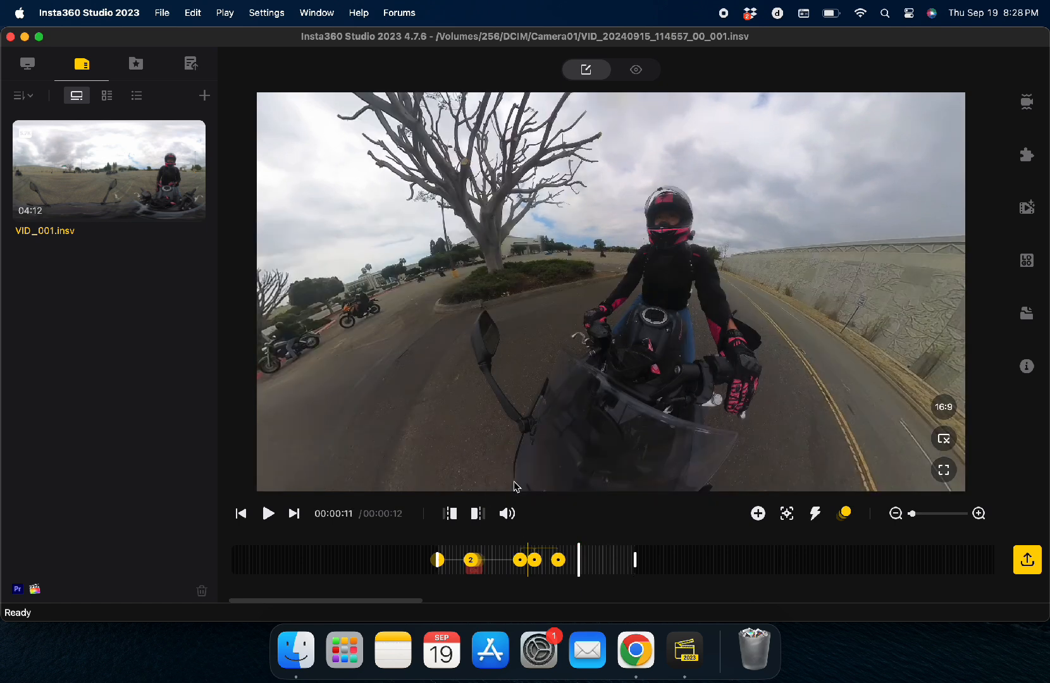
left_click(477, 573)
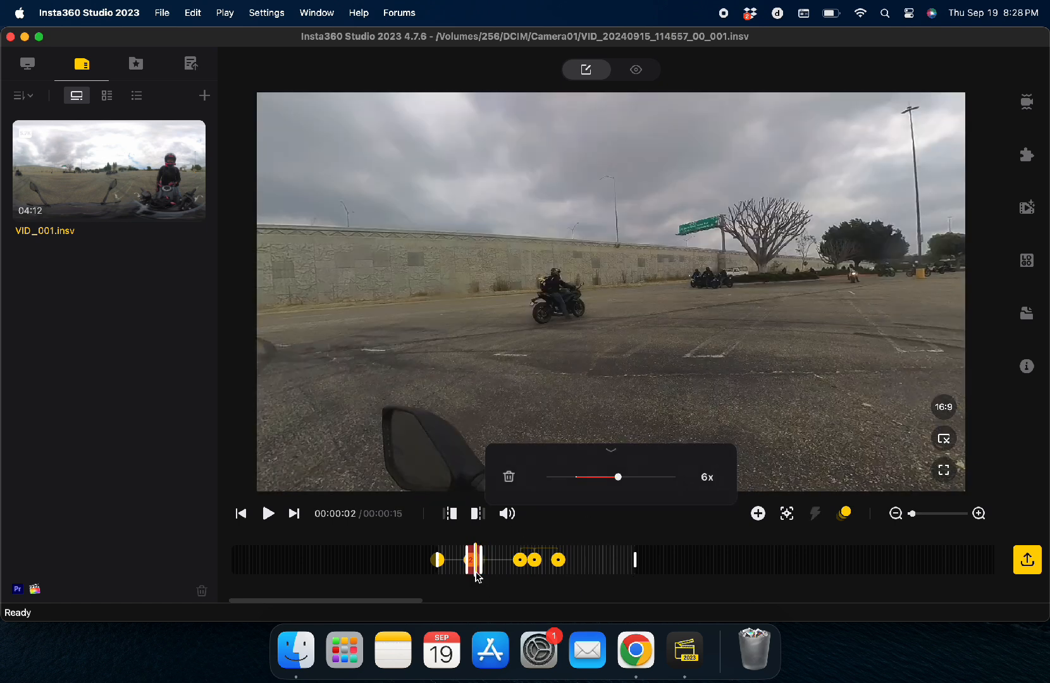
left_click(510, 477)
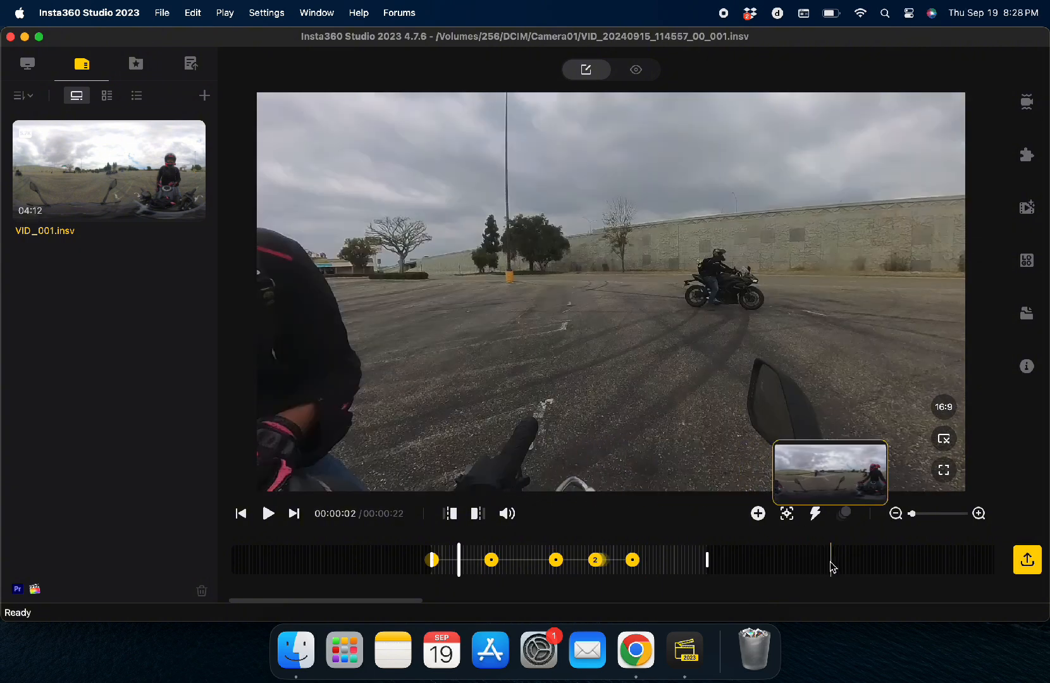
Preview the clip in the 9:16 aspect ratio by playing it to about 00:00:07, and restore 16:9
left_click(895, 514)
left_click(896, 513)
left_click(914, 513)
mouse_move(939, 413)
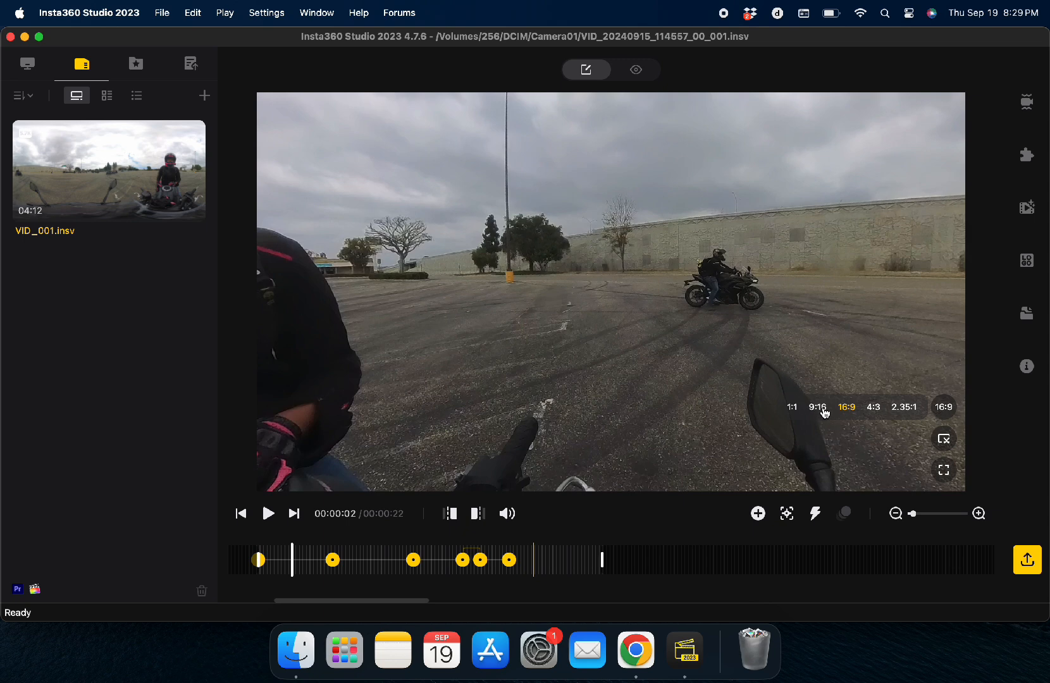
left_click(825, 410)
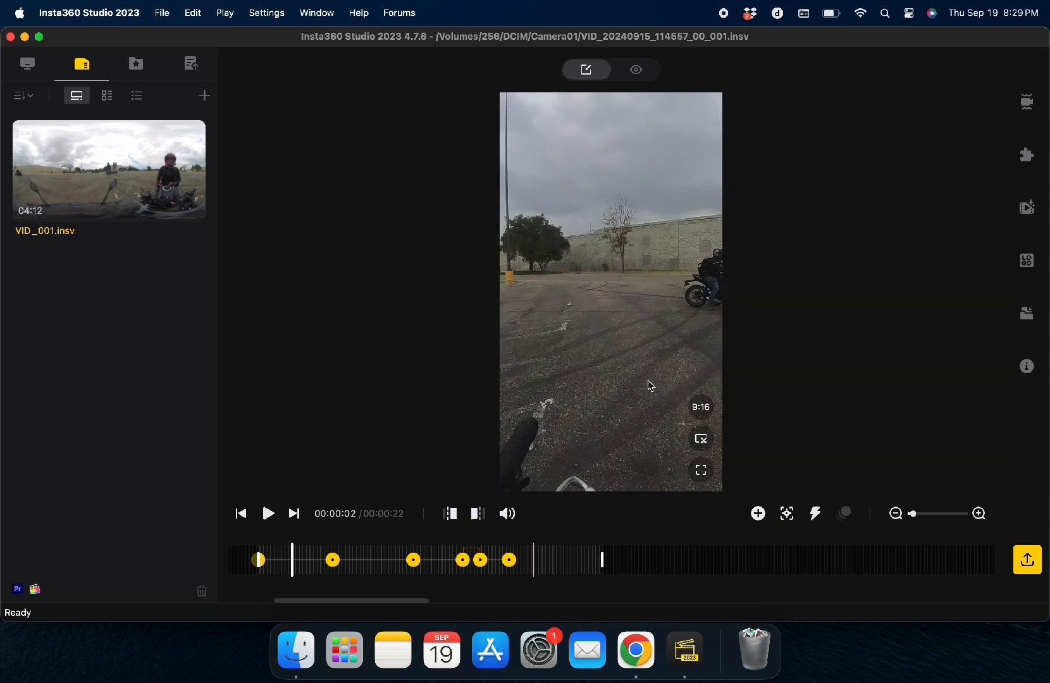
key("space")
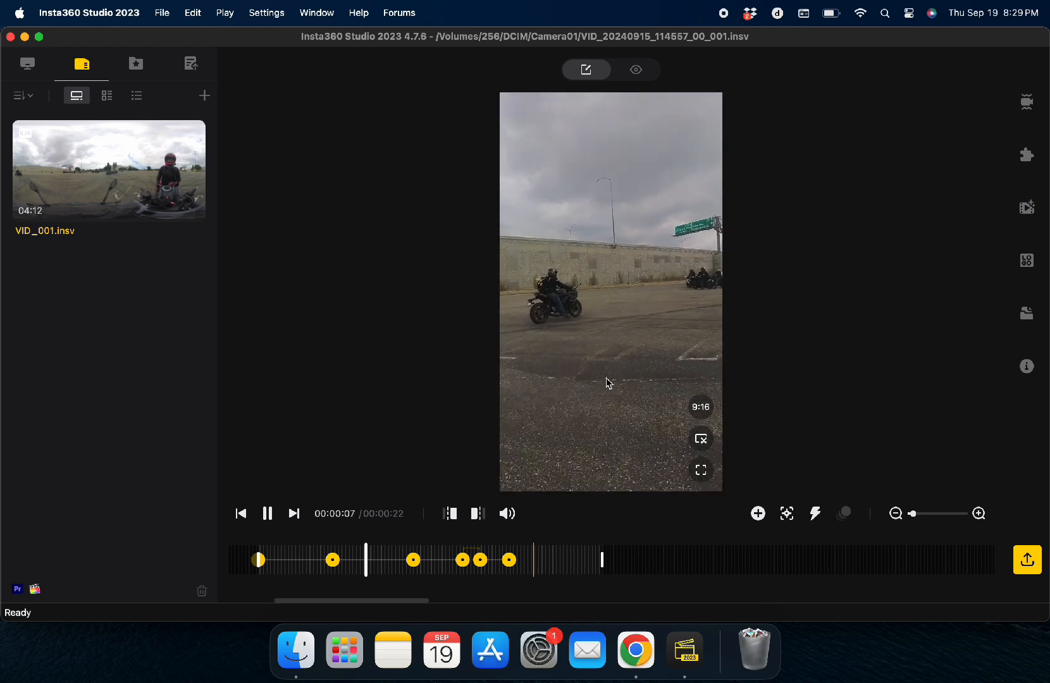
key("space")
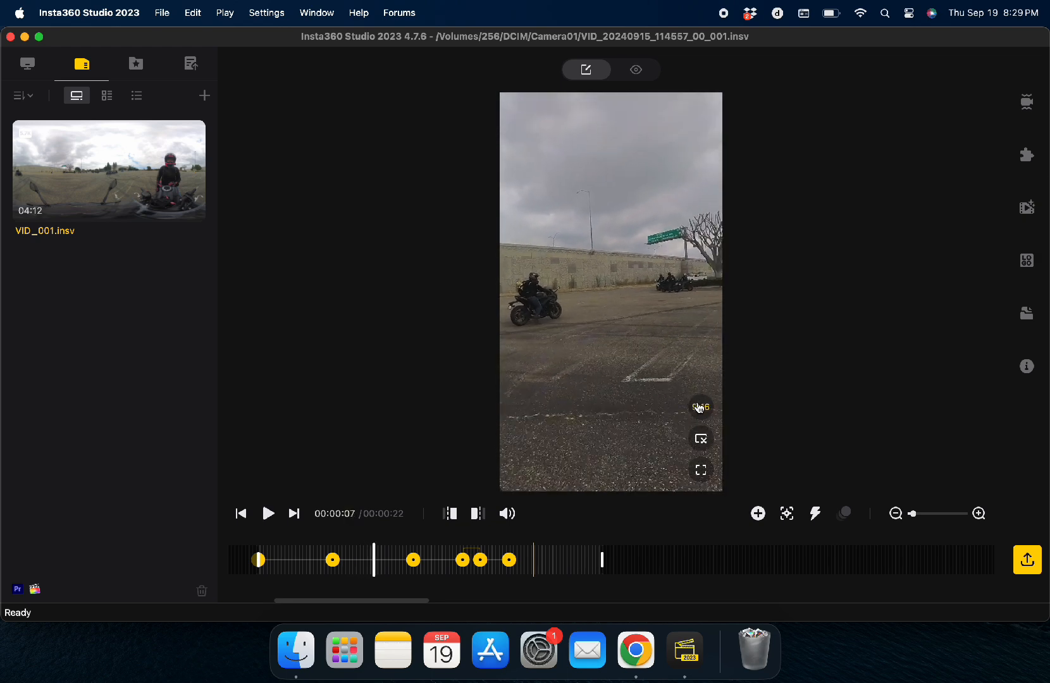
left_click(699, 406)
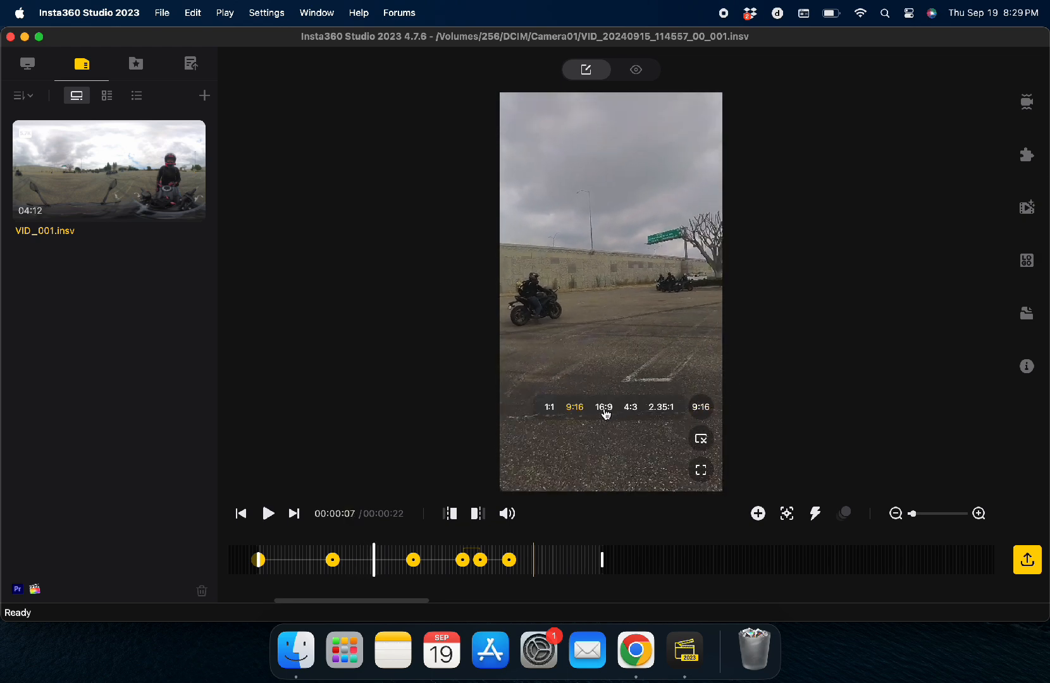
left_click(608, 412)
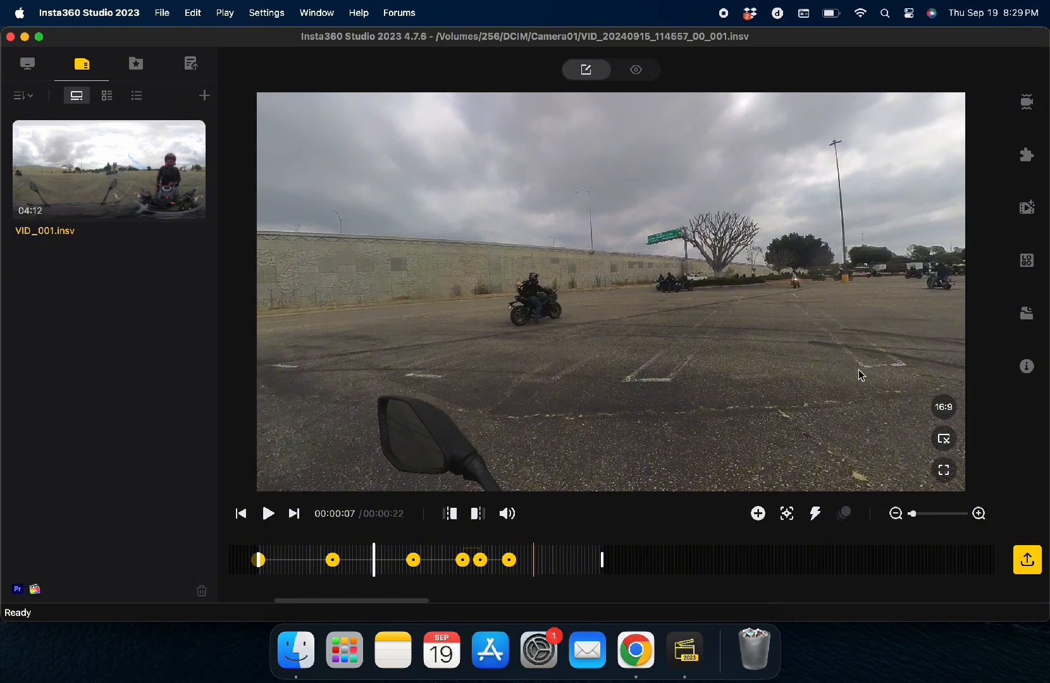
Try the 1:1, 2.35:1 and 9:16 aspect ratios in turn, and return the clip to 16:9
left_click(940, 406)
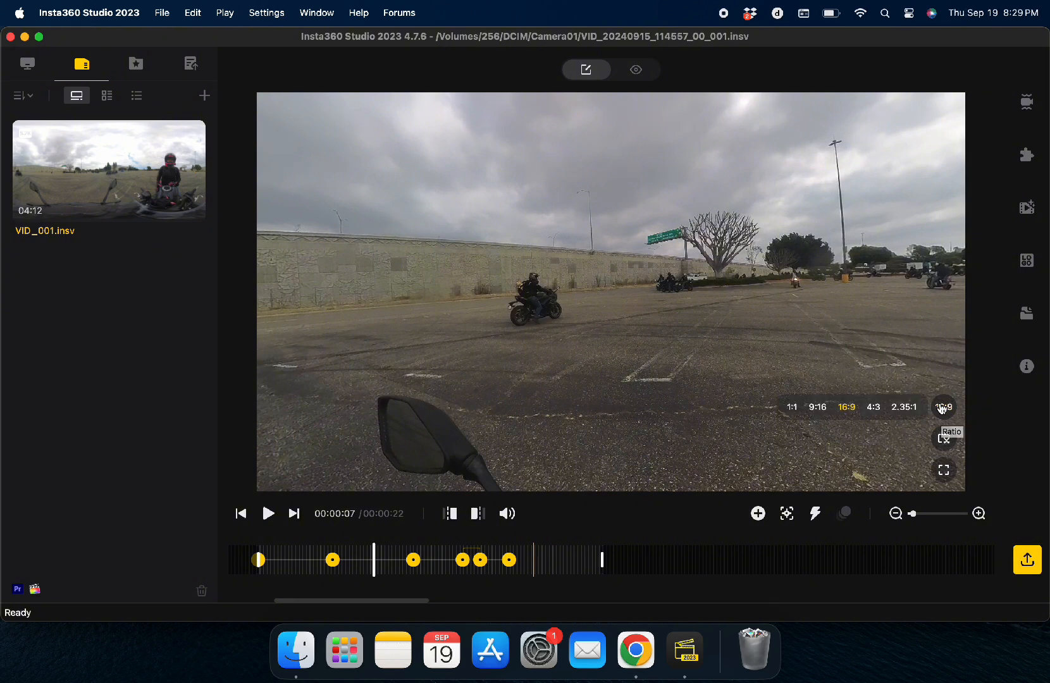
left_click(792, 408)
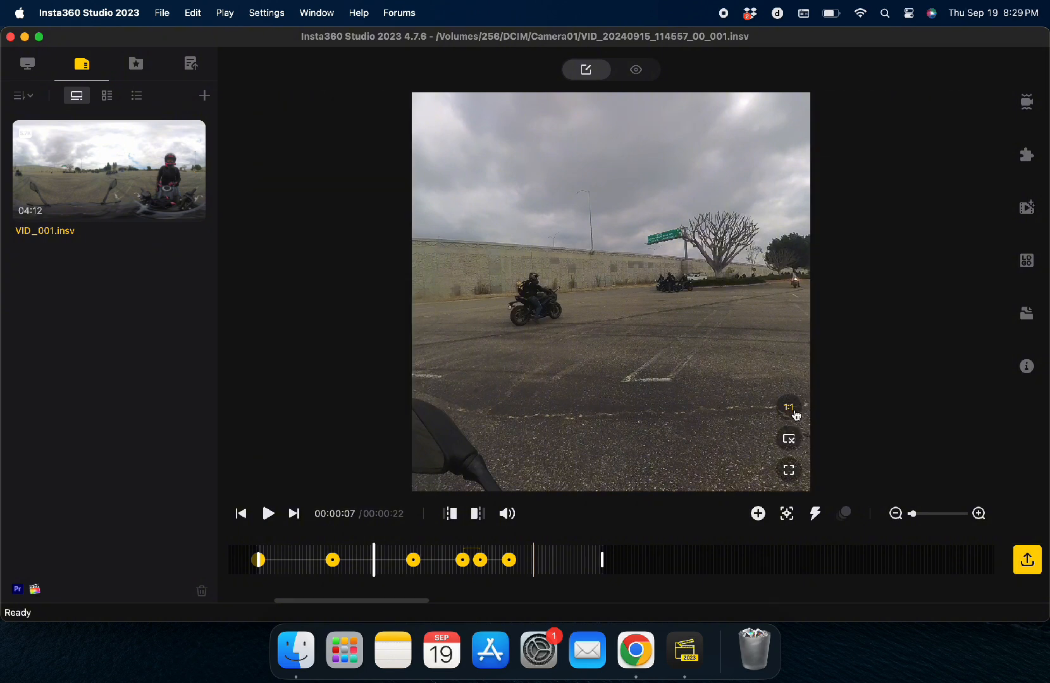
left_click(796, 414)
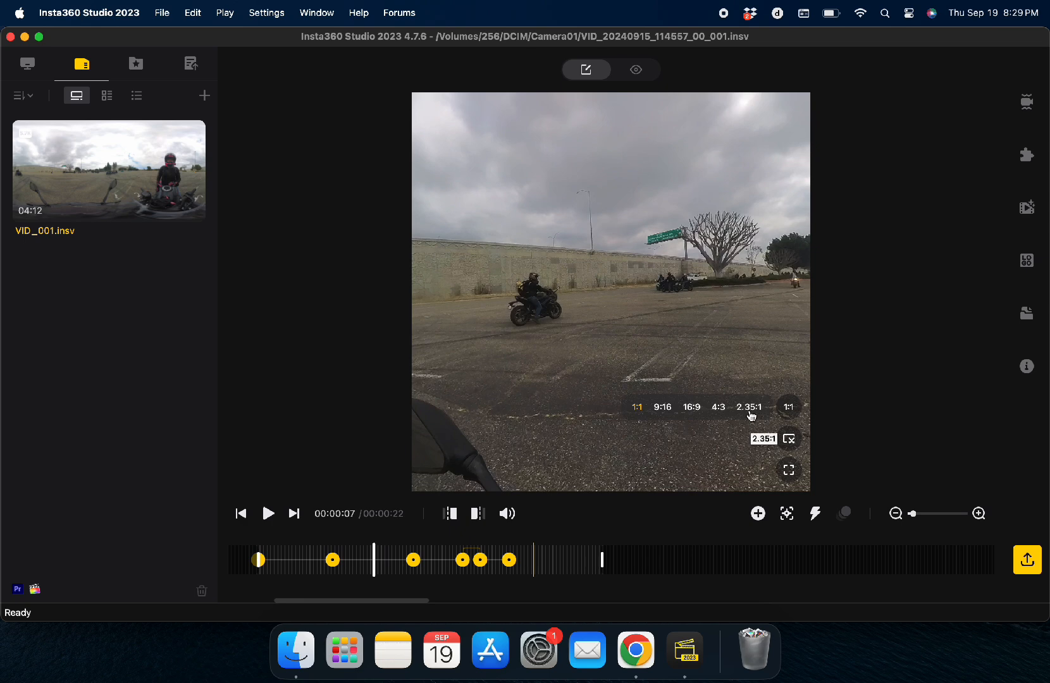
left_click(751, 415)
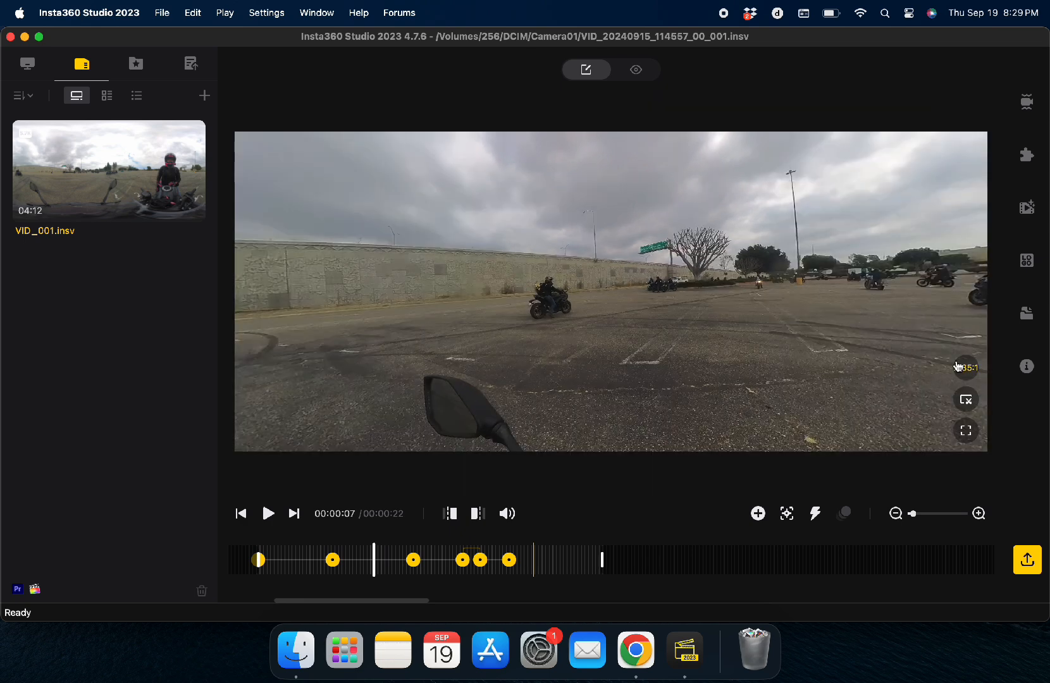
left_click(965, 369)
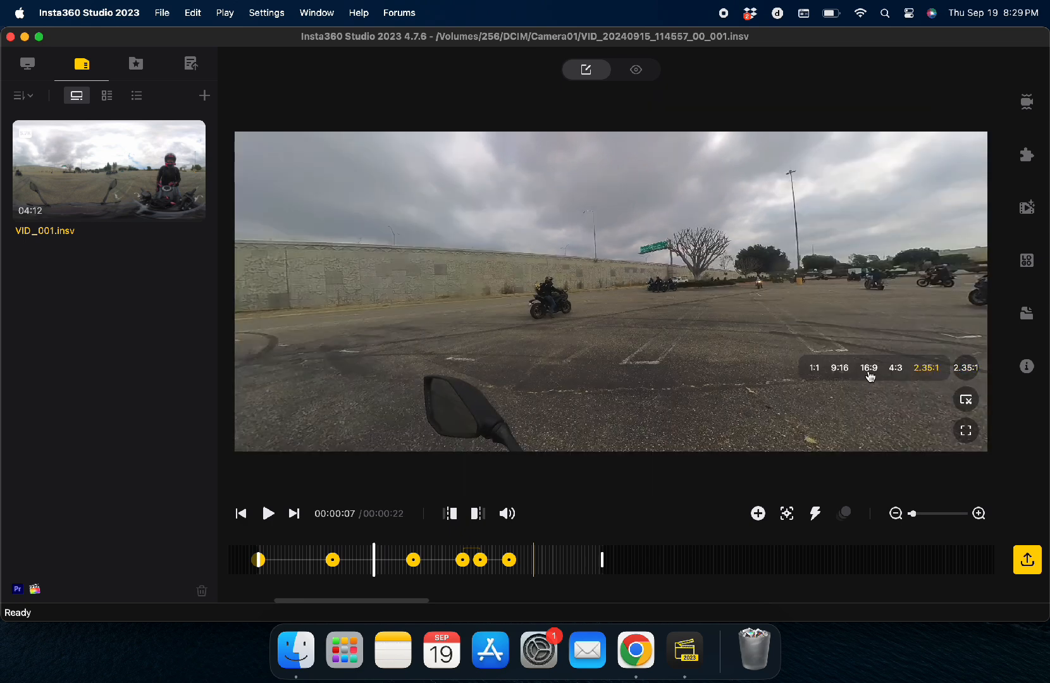
left_click(840, 369)
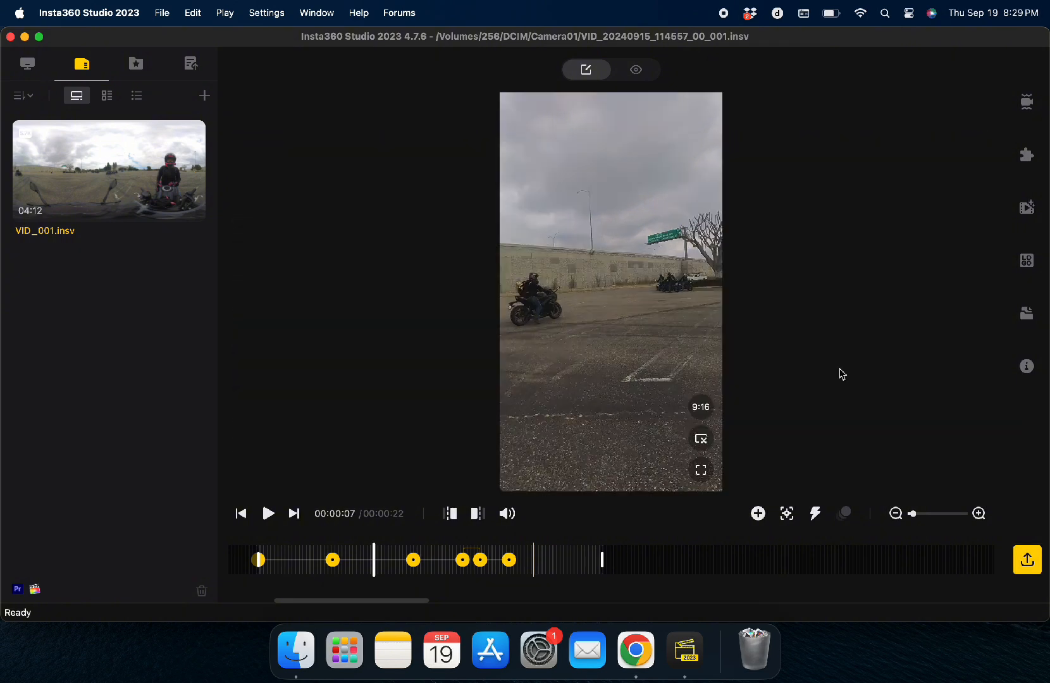
left_click(702, 408)
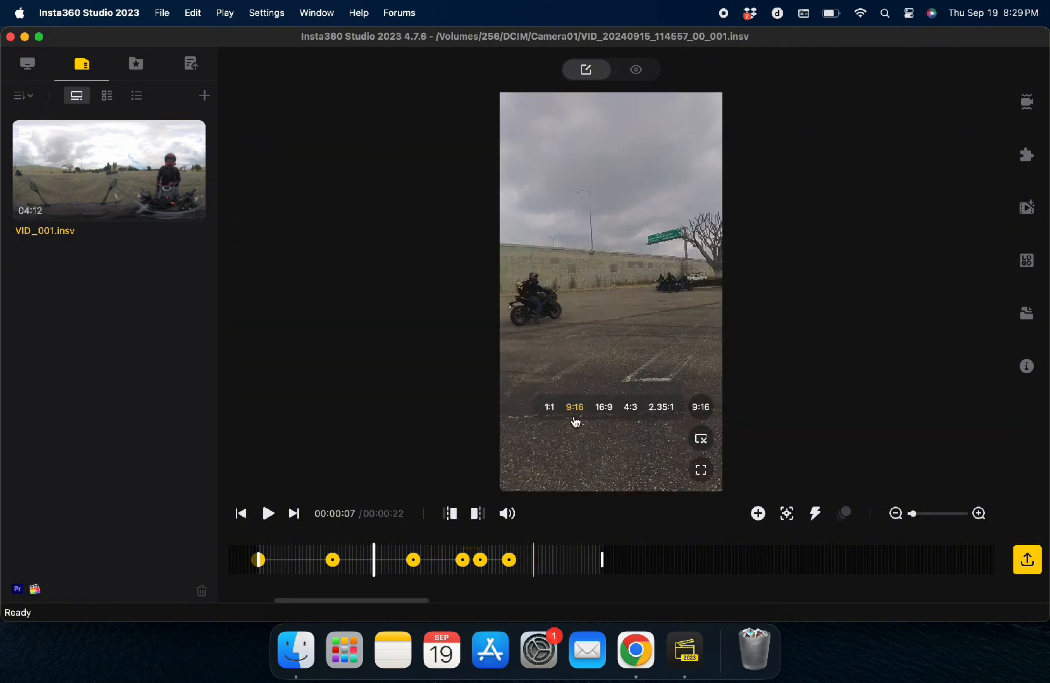
left_click(605, 411)
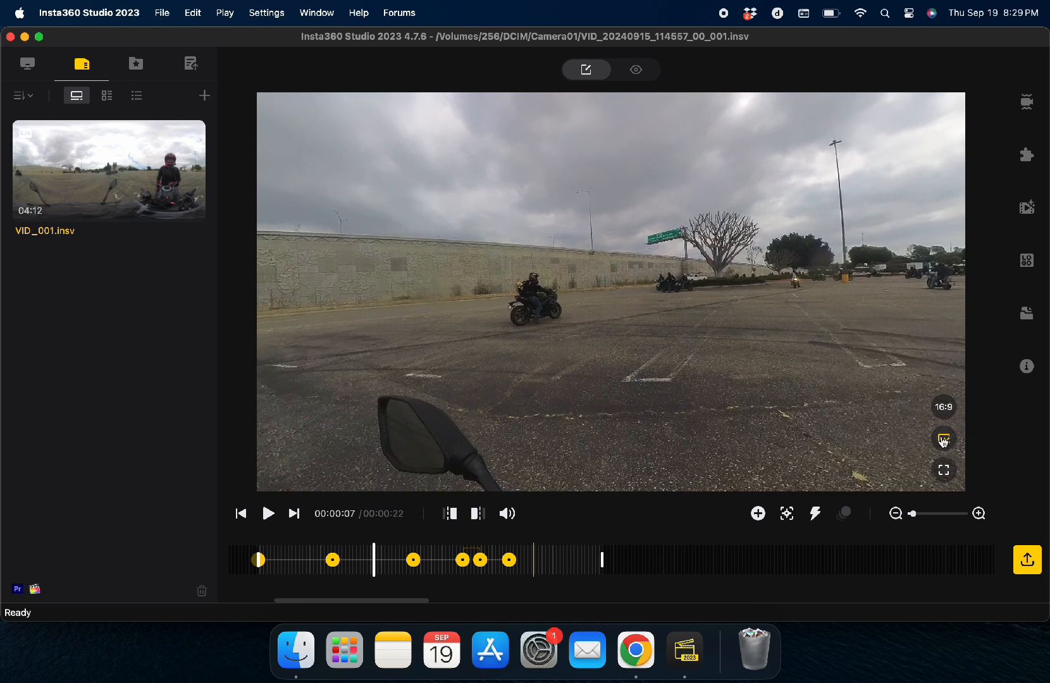
Save the current frame to the Desktop as "screenshot", and view the preview in full screen before returning to the editor
left_click(943, 441)
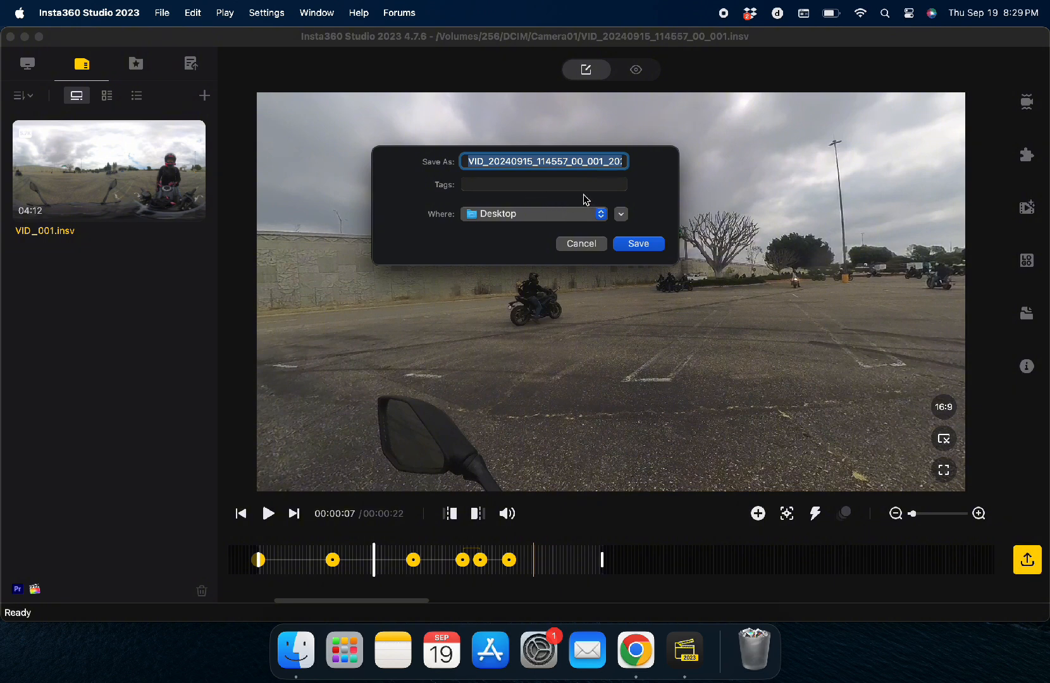
type("screenshot")
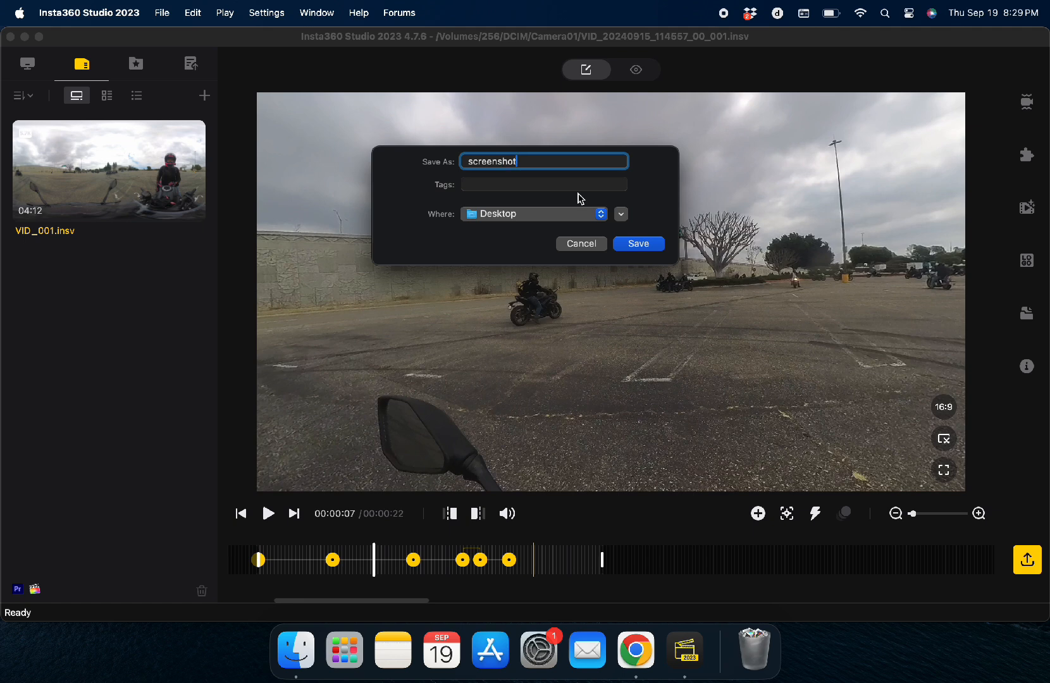
left_click(640, 246)
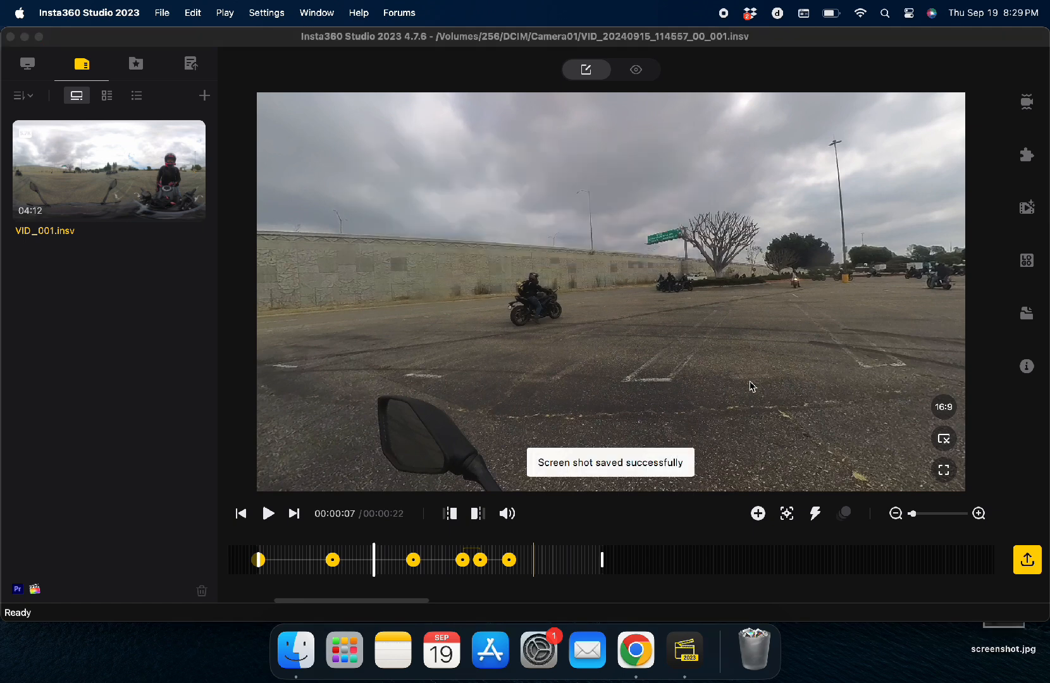
left_click(943, 471)
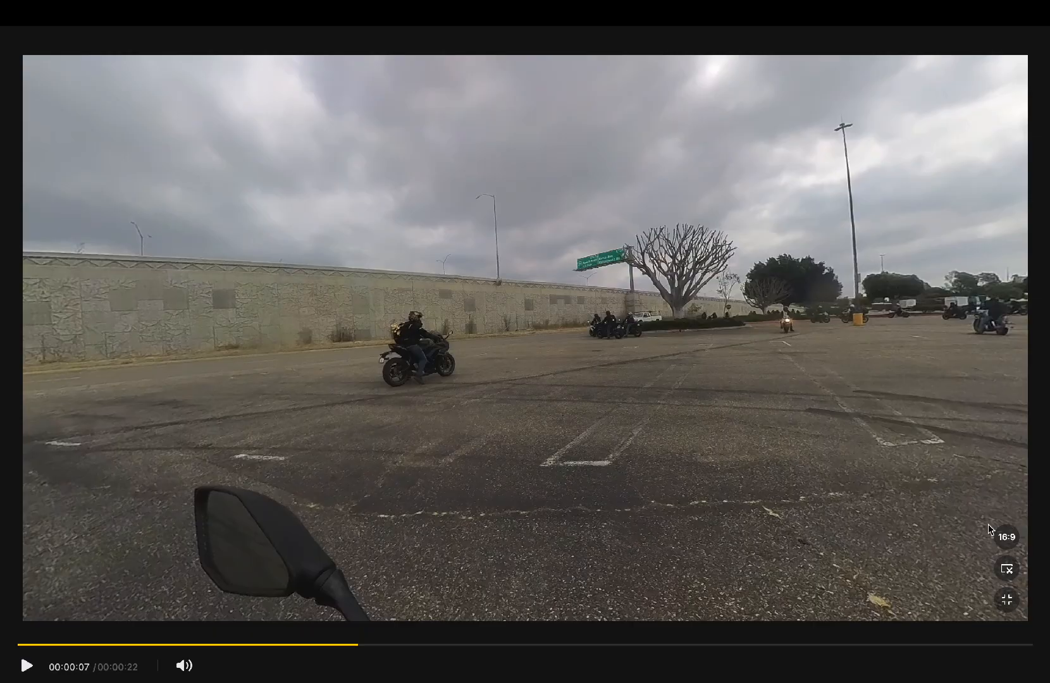
left_click(1006, 599)
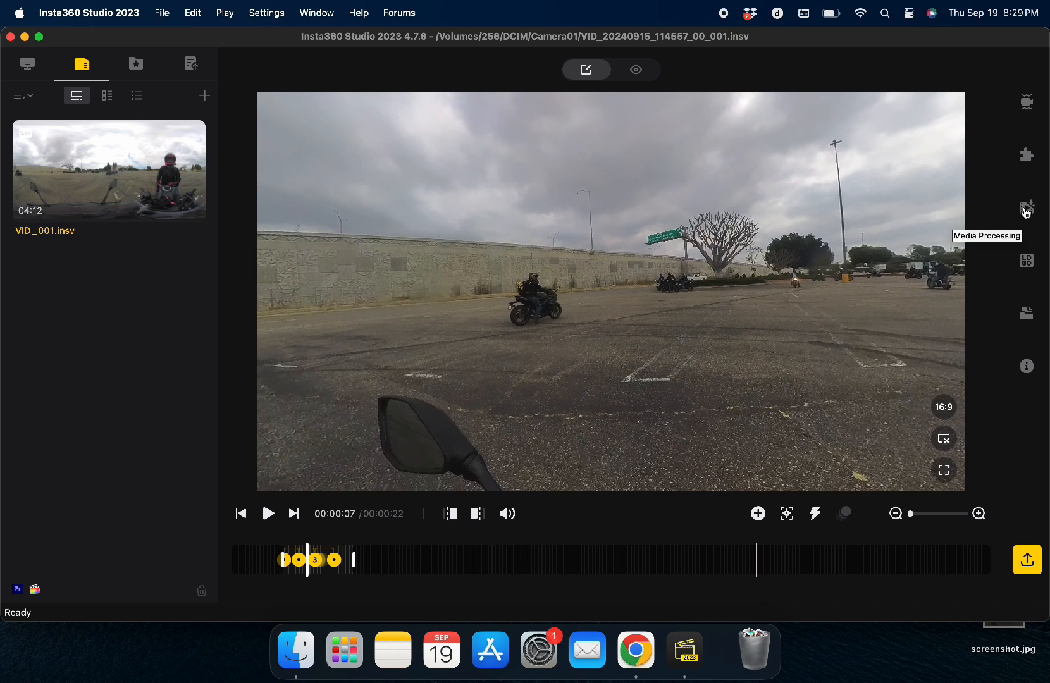
Turn on Color Plus image processing for the clip and set its strength to 50
left_click(1025, 210)
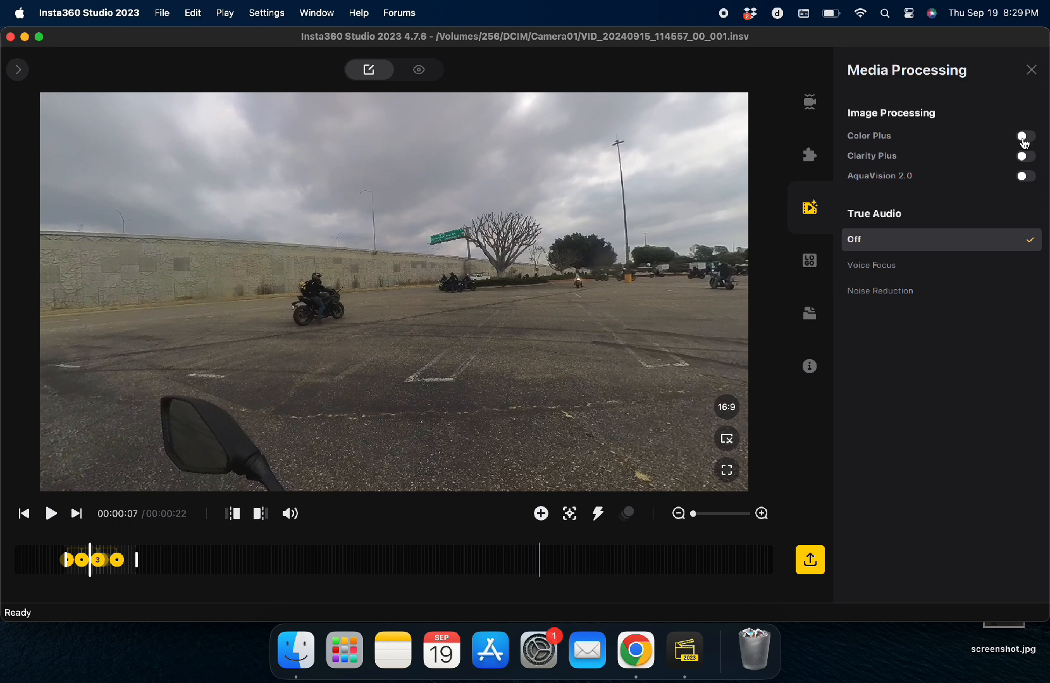
left_click(1025, 137)
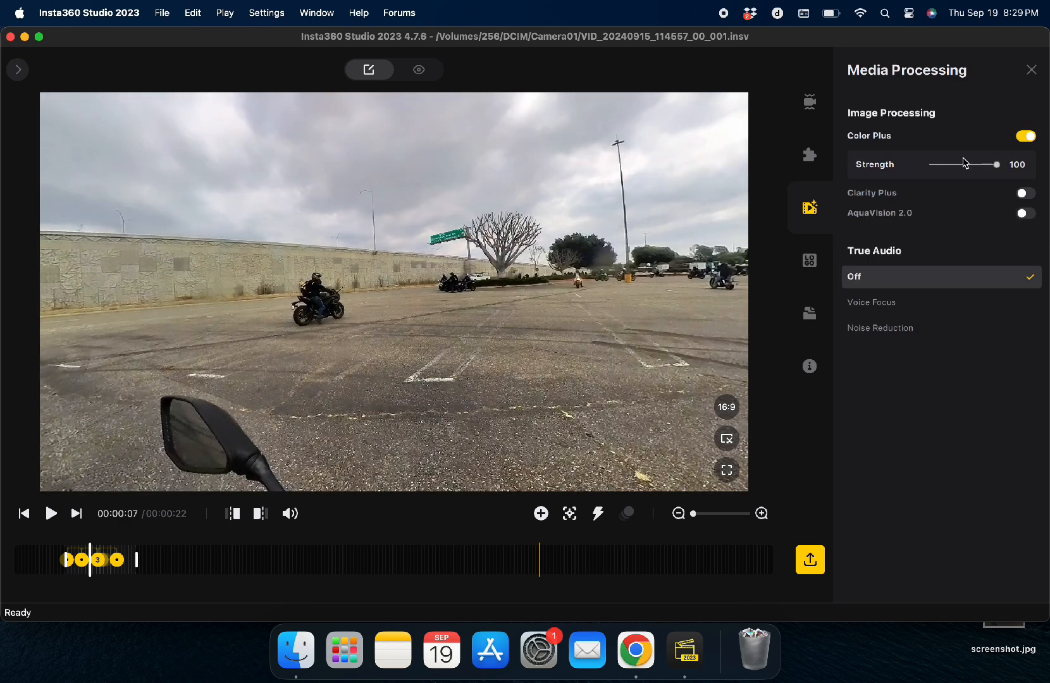
left_click_drag(997, 171, 963, 173)
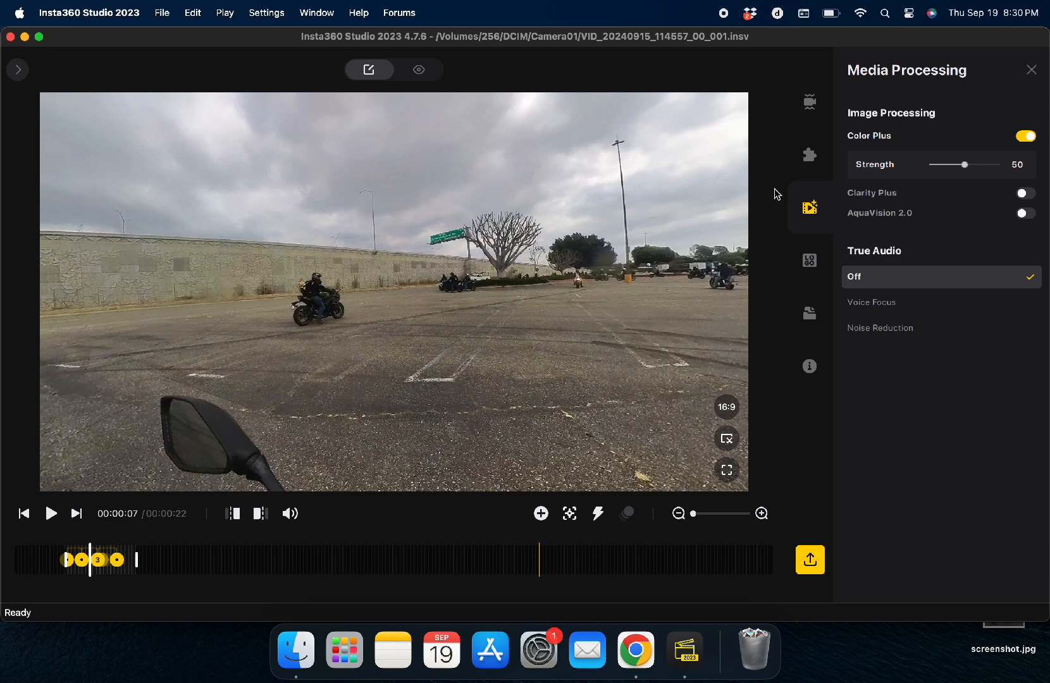
Compare Clarity Plus at strength 100 with Color Plus by alternating between them, and turn Clarity Plus off
left_click(1025, 194)
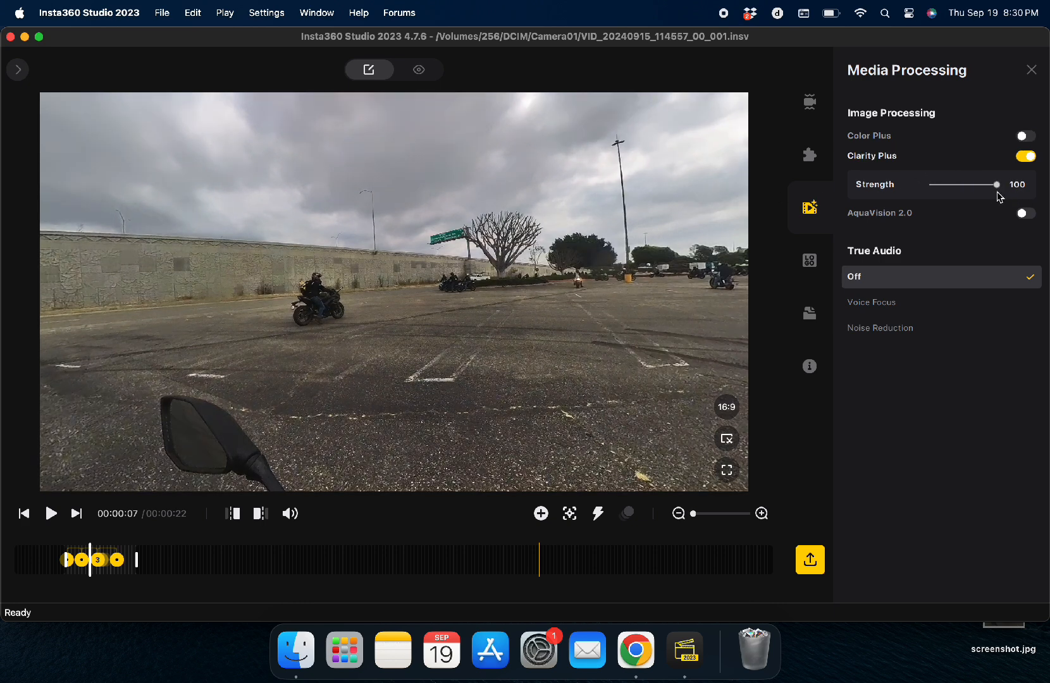
left_click(1026, 136)
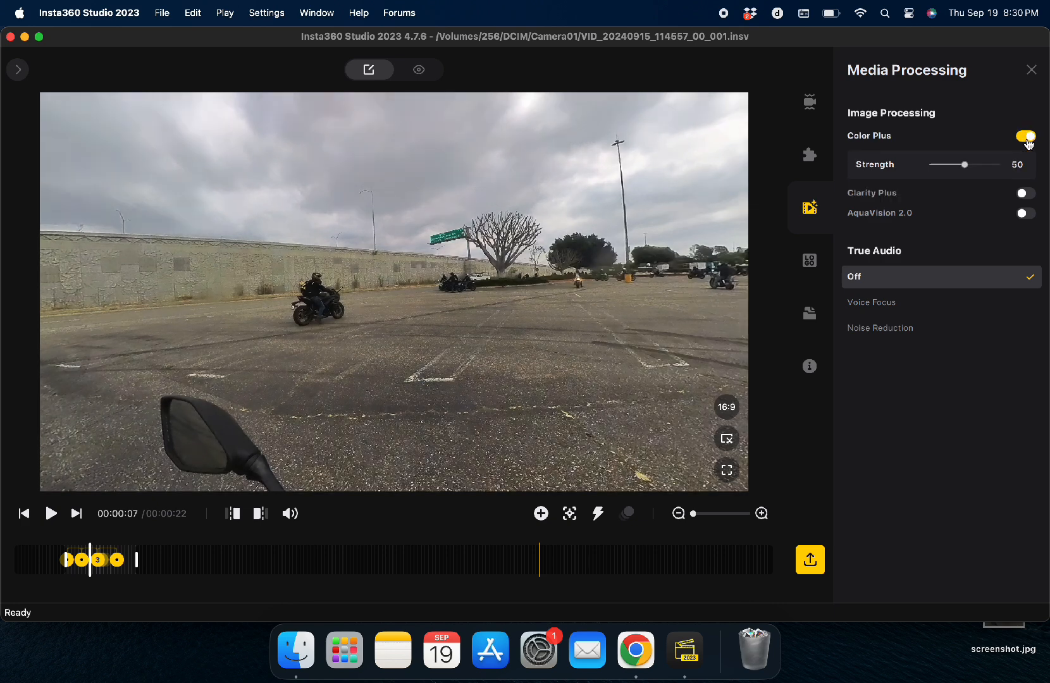
left_click(1025, 194)
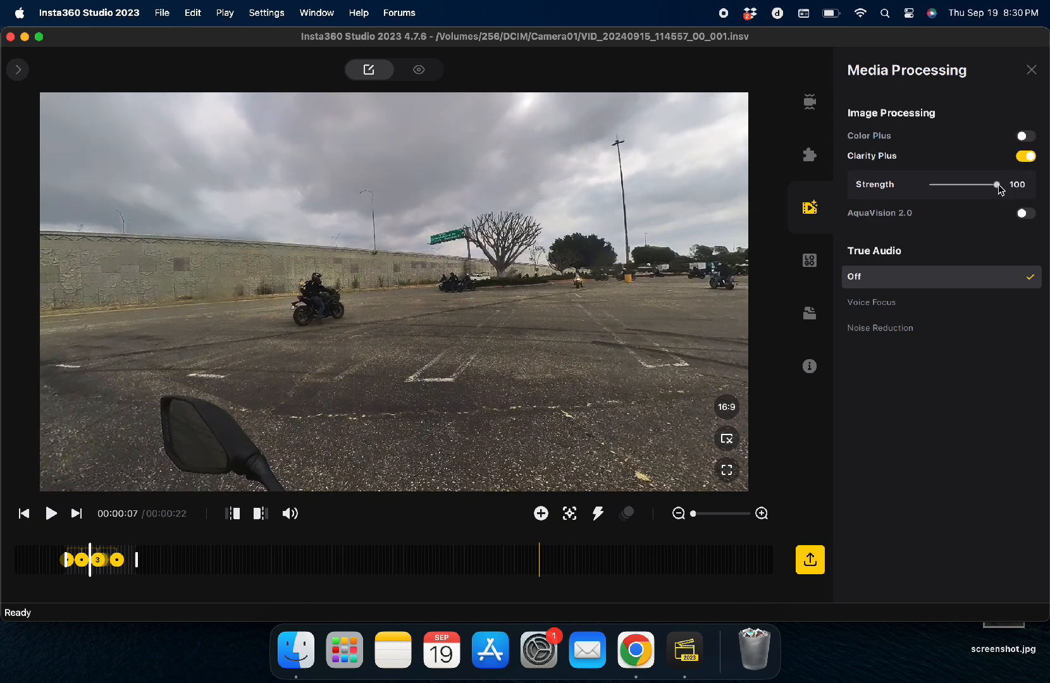
mouse_move(998, 184)
left_mouse_down()
mouse_move(913, 203)
mouse_move(998, 190)
left_mouse_up()
left_click(1026, 157)
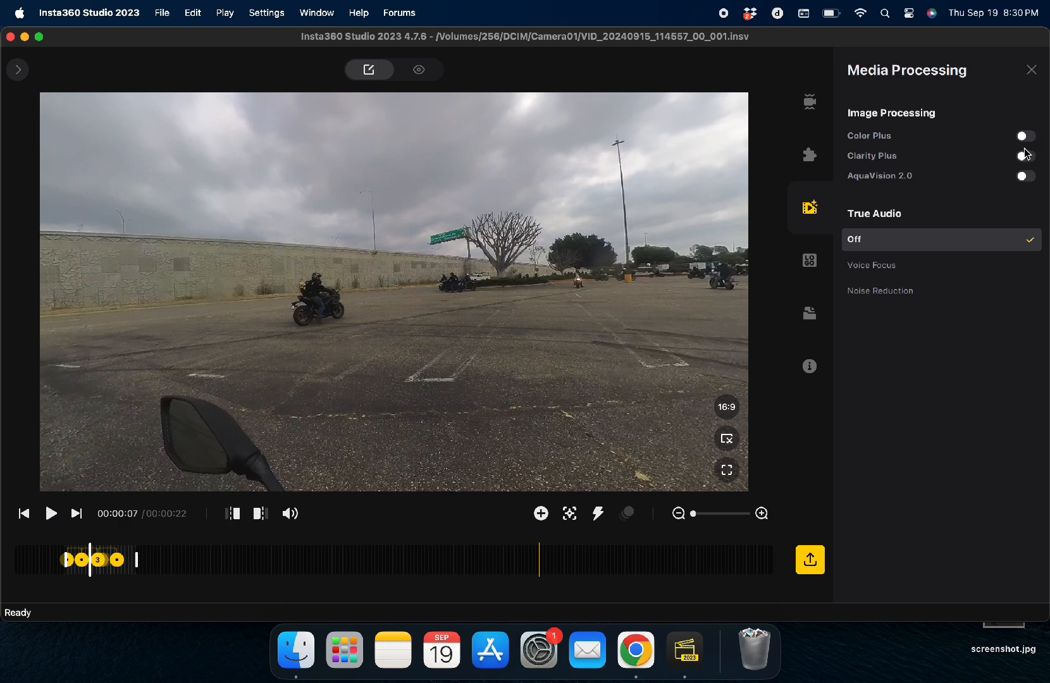
Enable Clarity Plus once more, and replace it with Color Plus at strength 100
left_click(1026, 155)
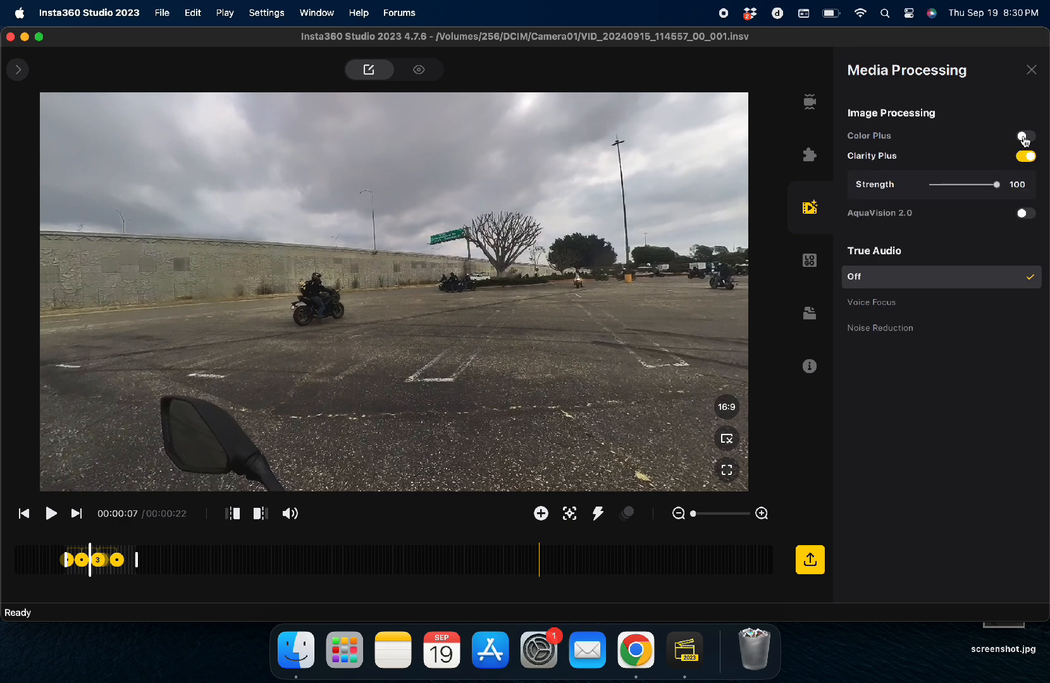
left_click(1025, 137)
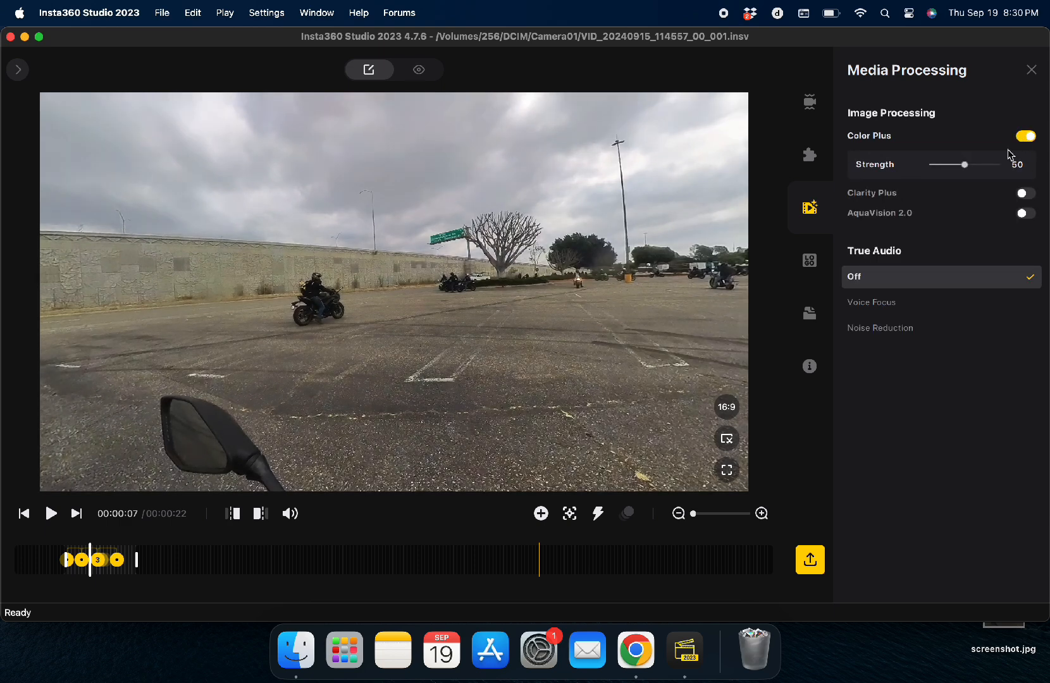
left_click_drag(978, 168, 1037, 163)
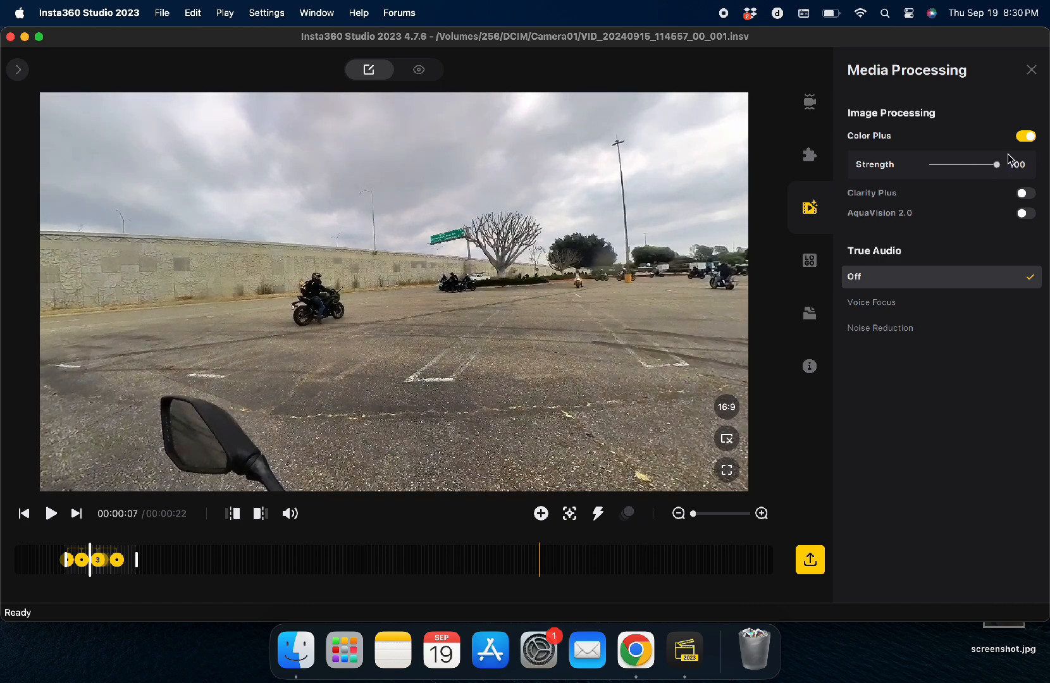
Preview AquaVision 2.0 at strength 80 on the clip, and turn it off again
left_click(1029, 215)
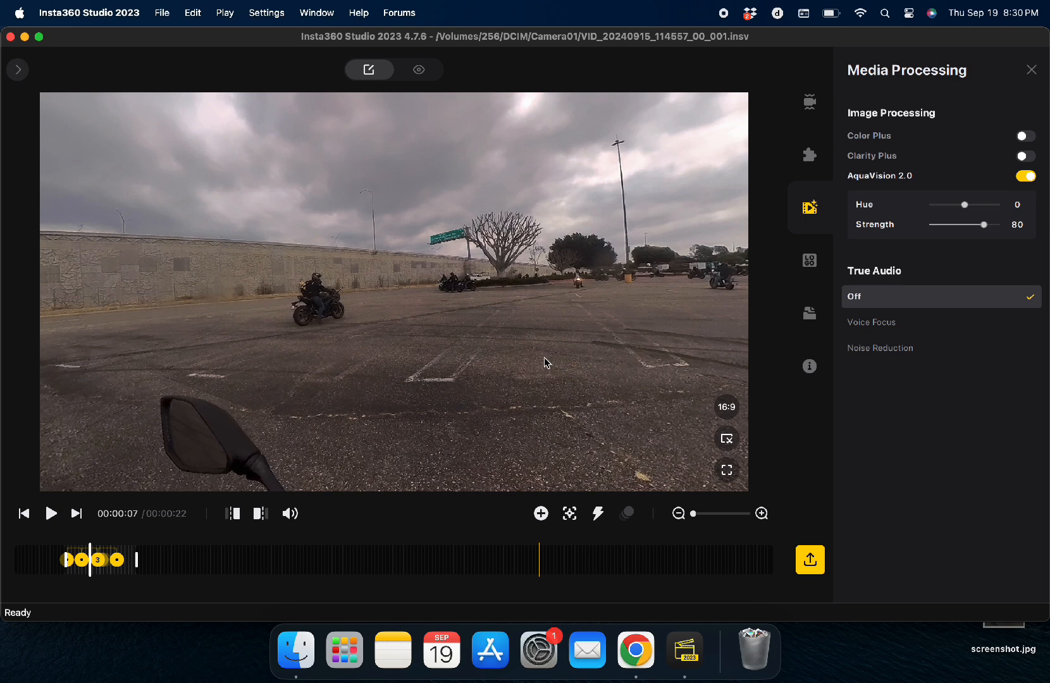
left_click(1024, 176)
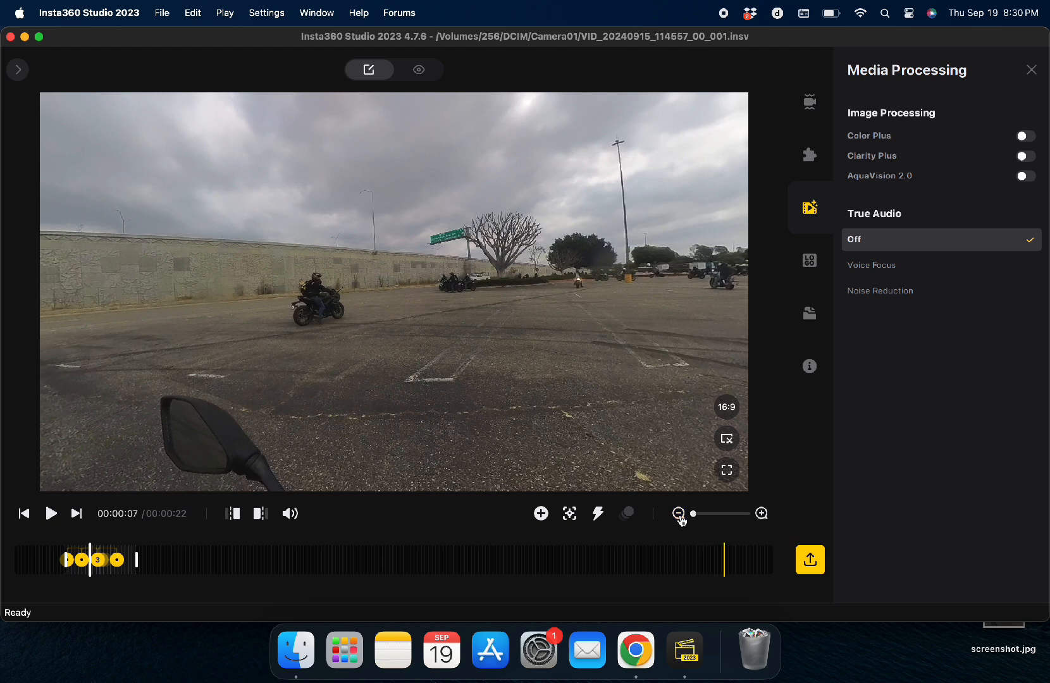
Play the clip's audio from the 18-second mark with True Audio off, and pause playback
left_click(762, 513)
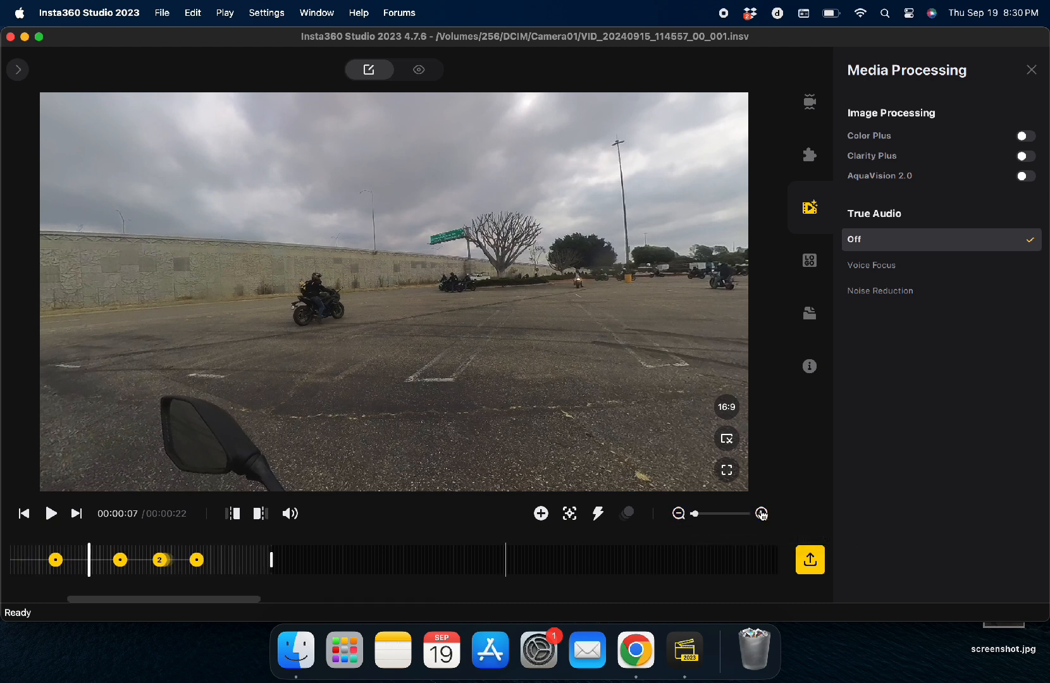
scroll(363, 585, "left", 3)
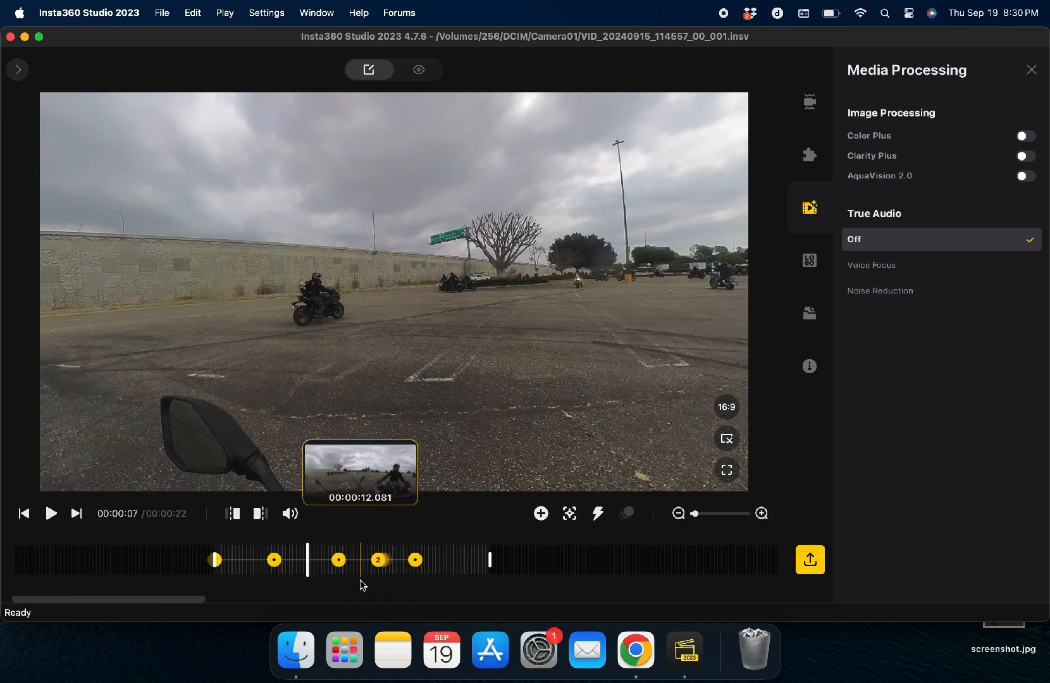
left_click(434, 558)
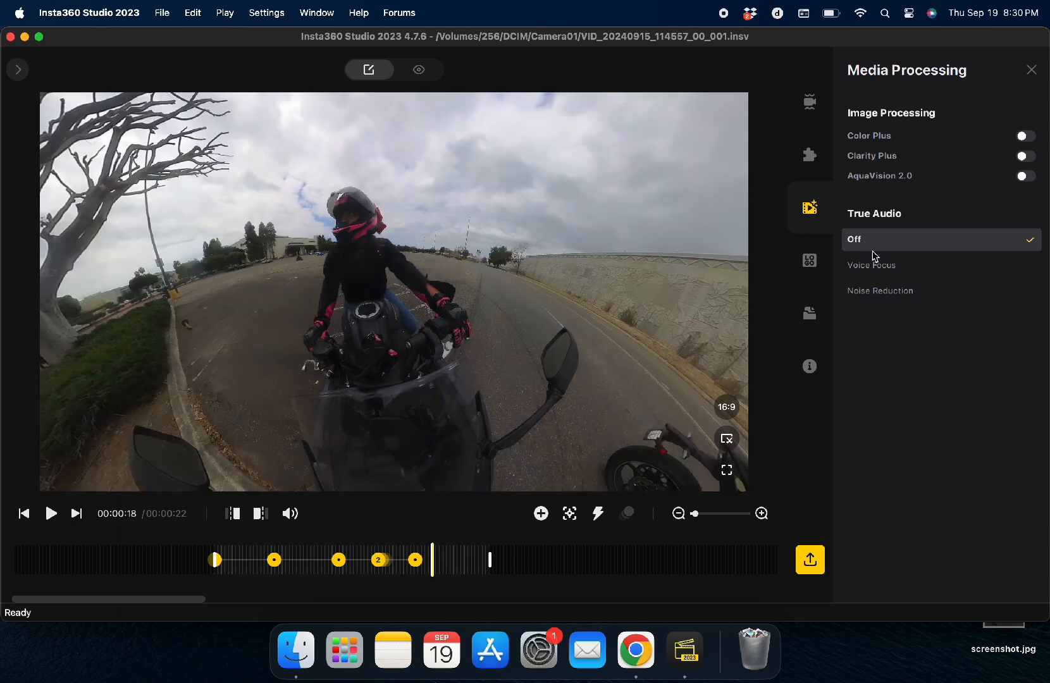
key("space")
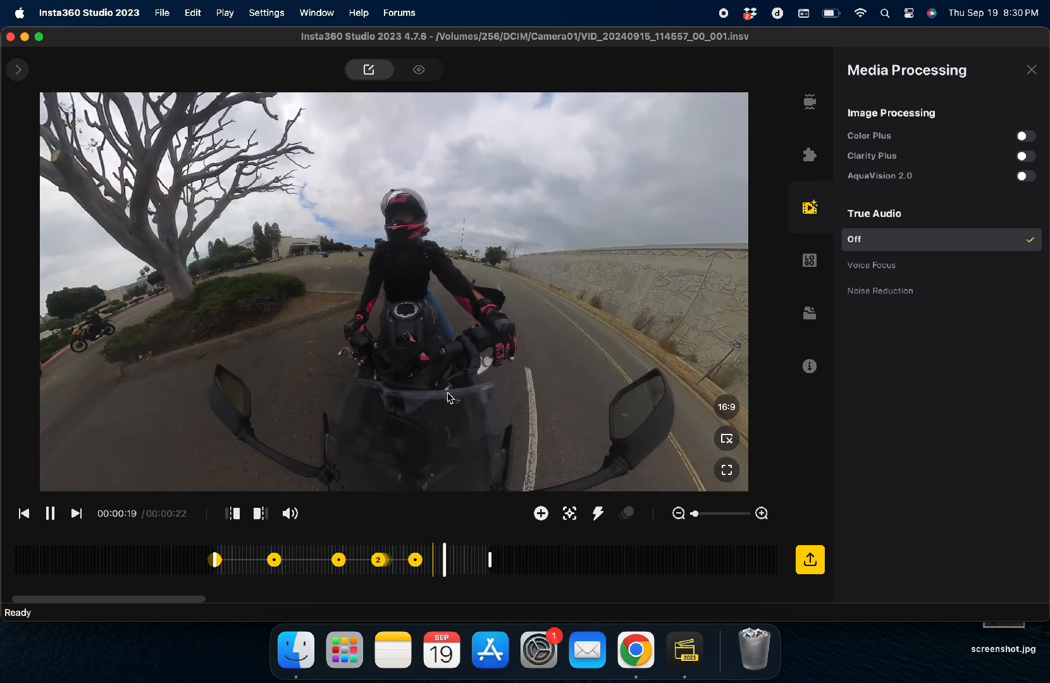
key("space")
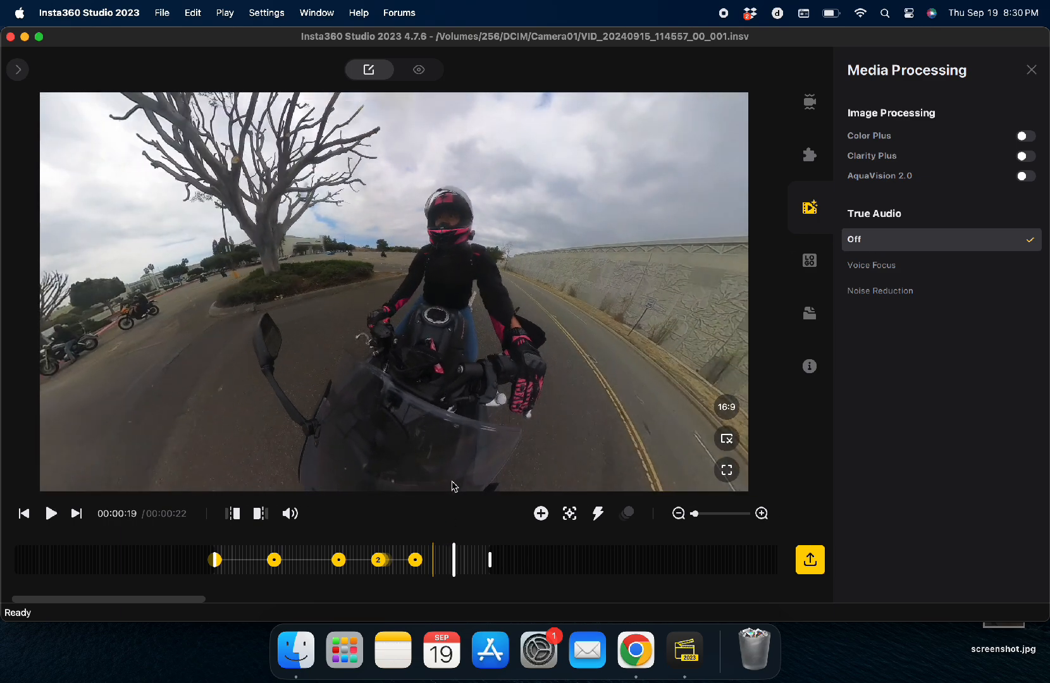
Try the Noise Reduction option of True Audio by playing the clip from the 17-second mark
left_click(424, 559)
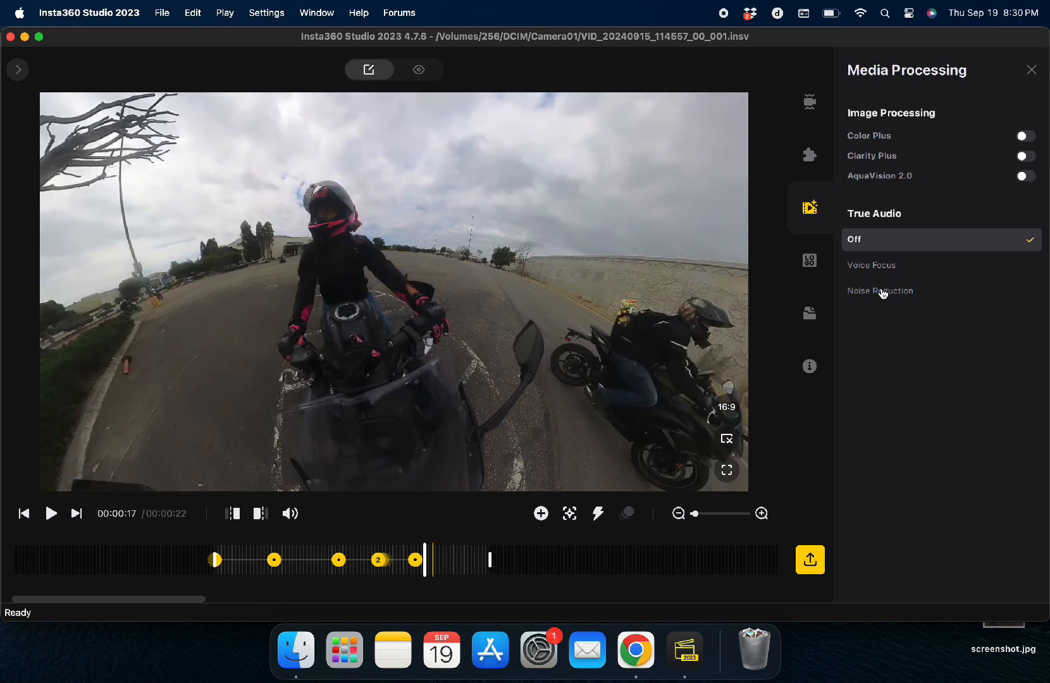
left_click(883, 293)
key("space")
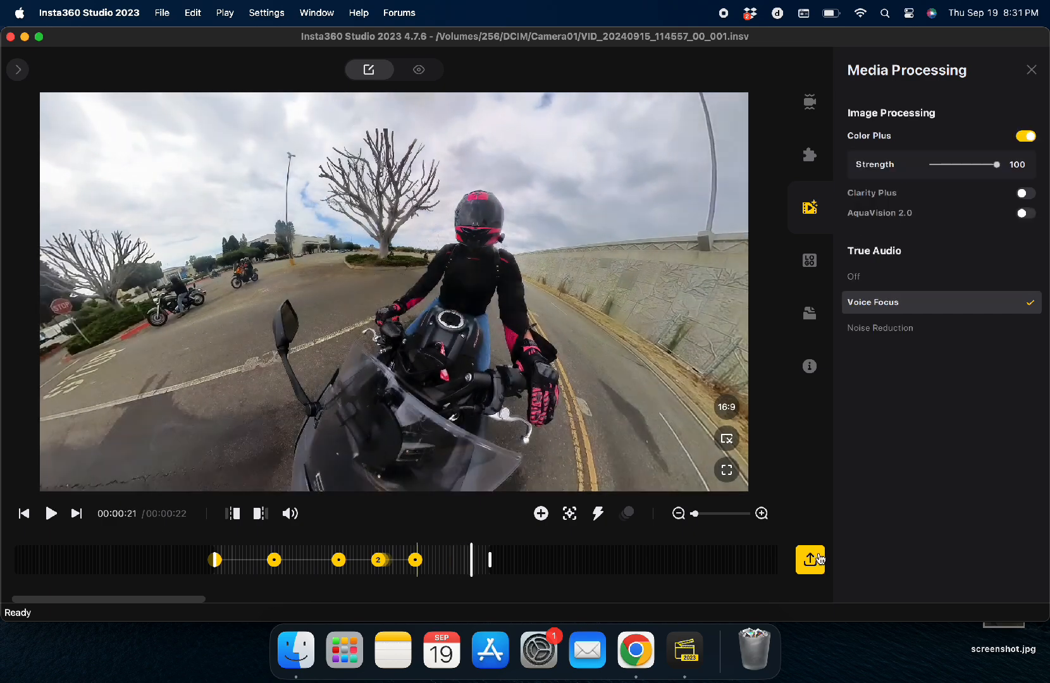
Open the video export settings, name the file "hello trial", and view the 360 video options before returning to the reframed video options
left_click(809, 561)
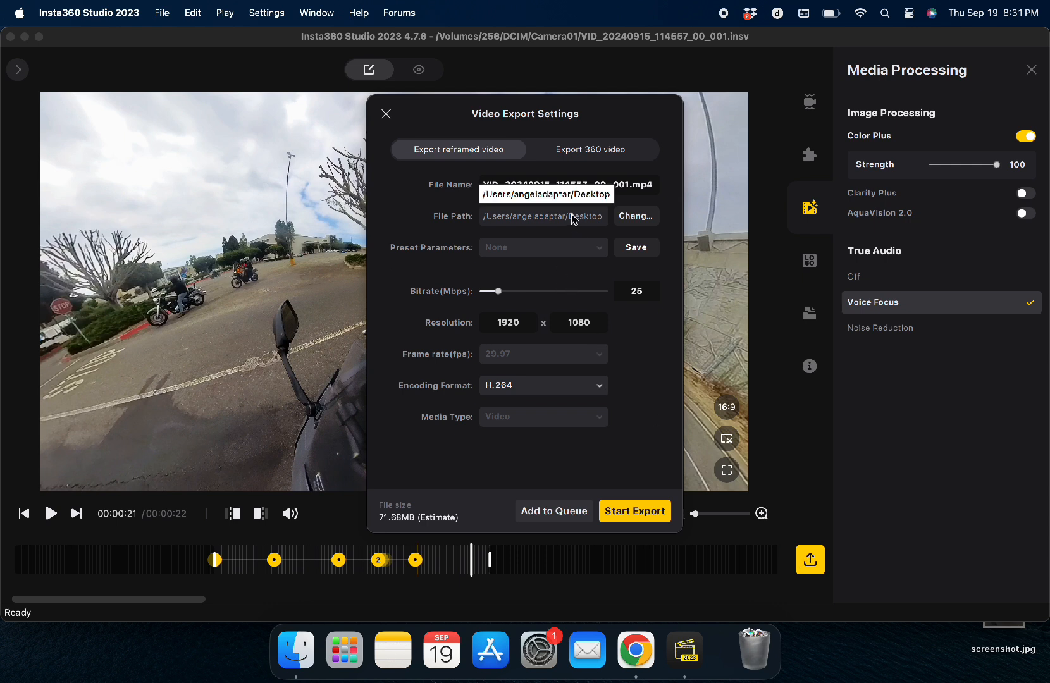
triple_click(580, 182)
type("hello trial")
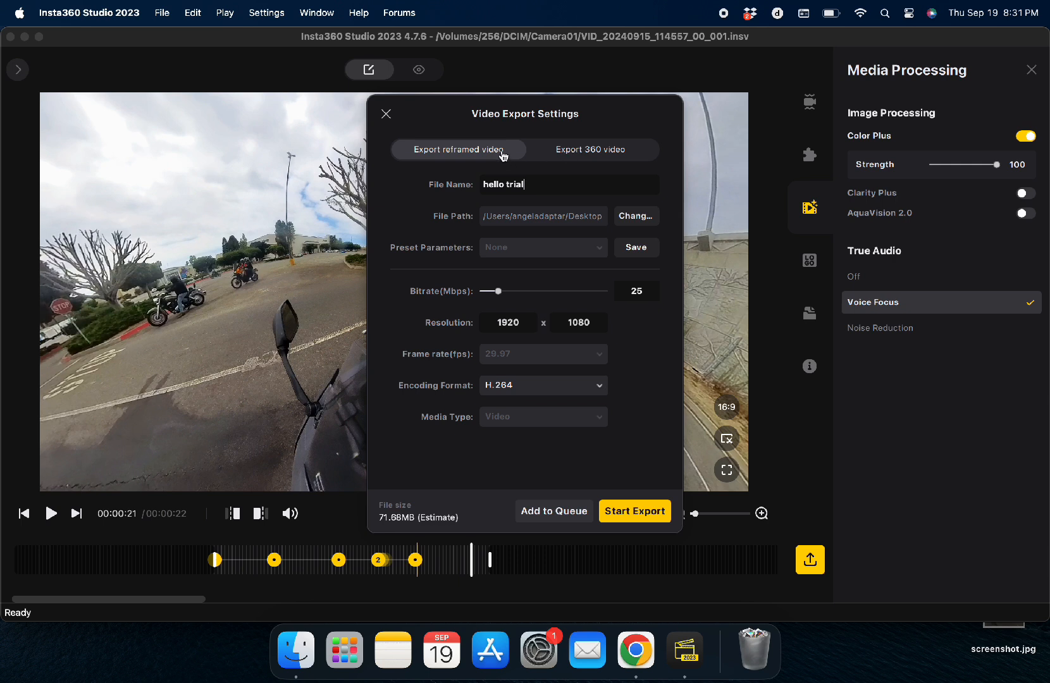
left_click(622, 150)
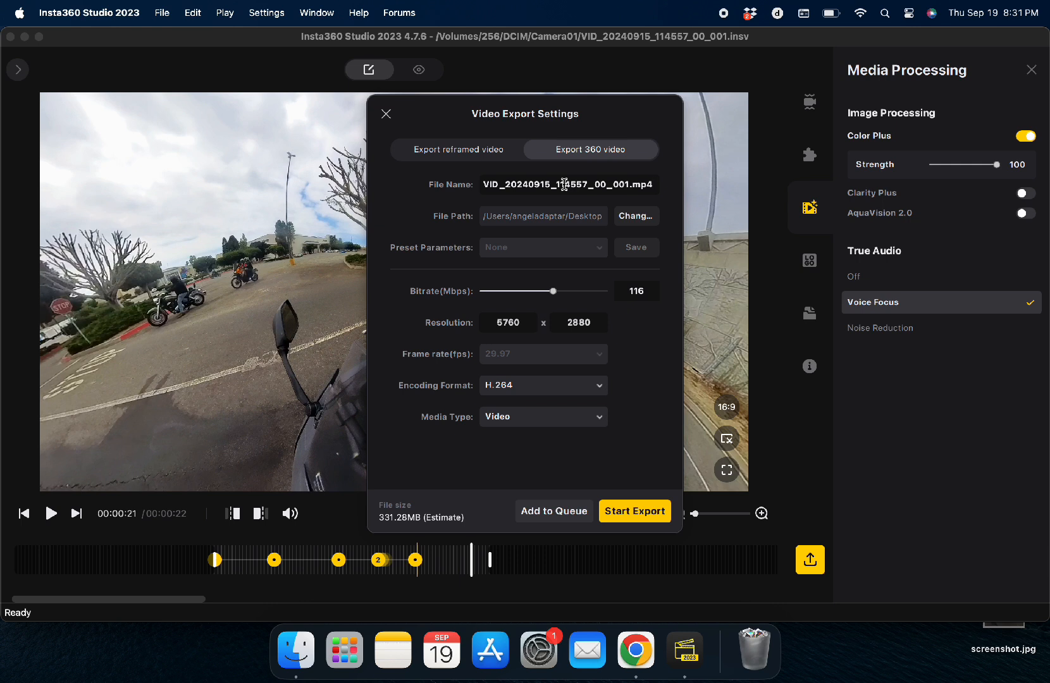
left_click(476, 152)
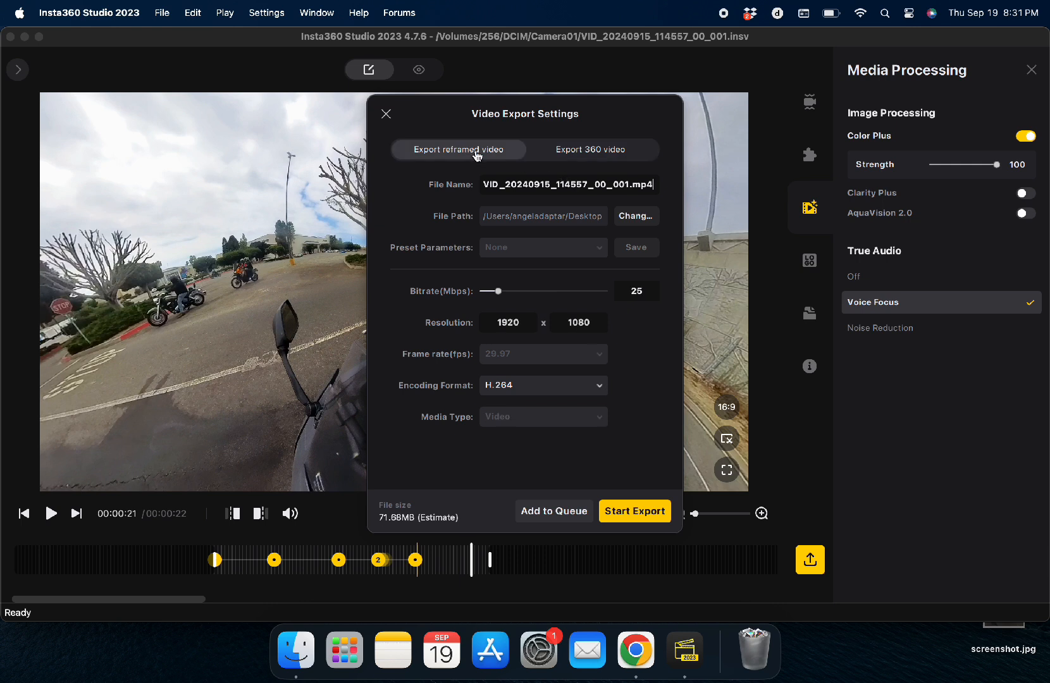
Name the reframed export "trial" and start exporting it at 1920 x 1080, 25 Mbps, H.264
triple_click(538, 186)
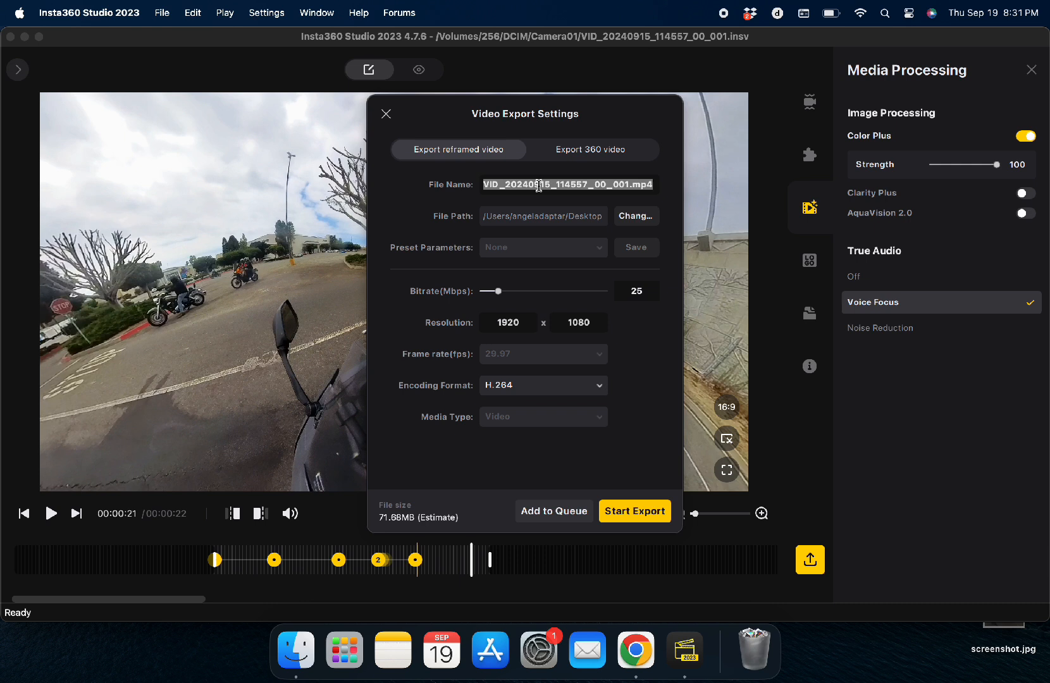
type("trial")
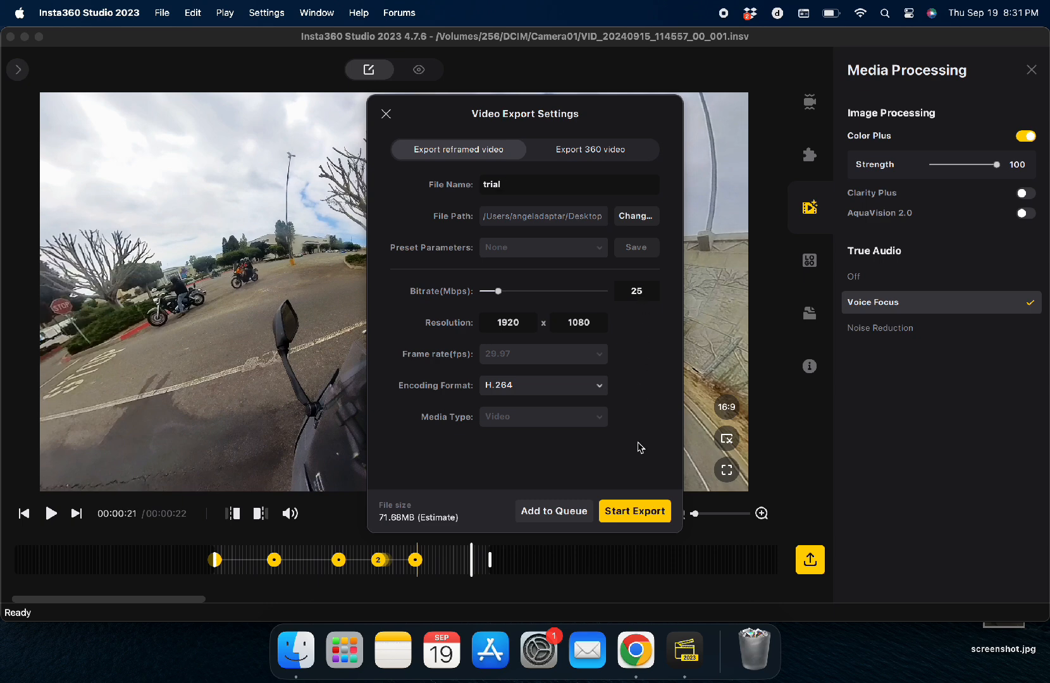
left_click(634, 511)
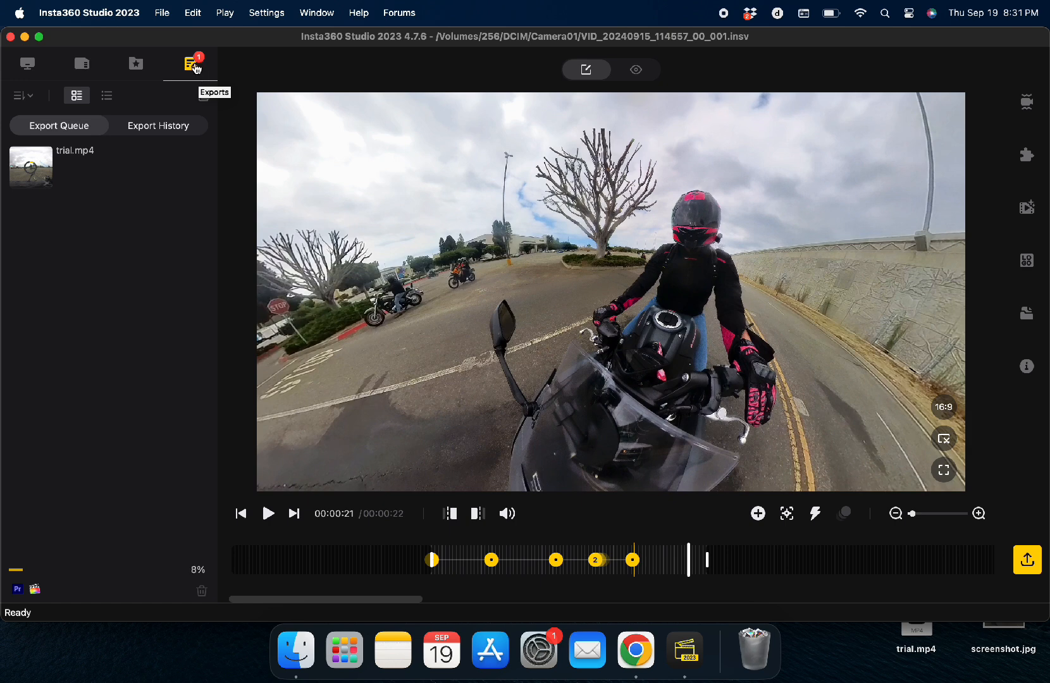
mouse_move(108, 188)
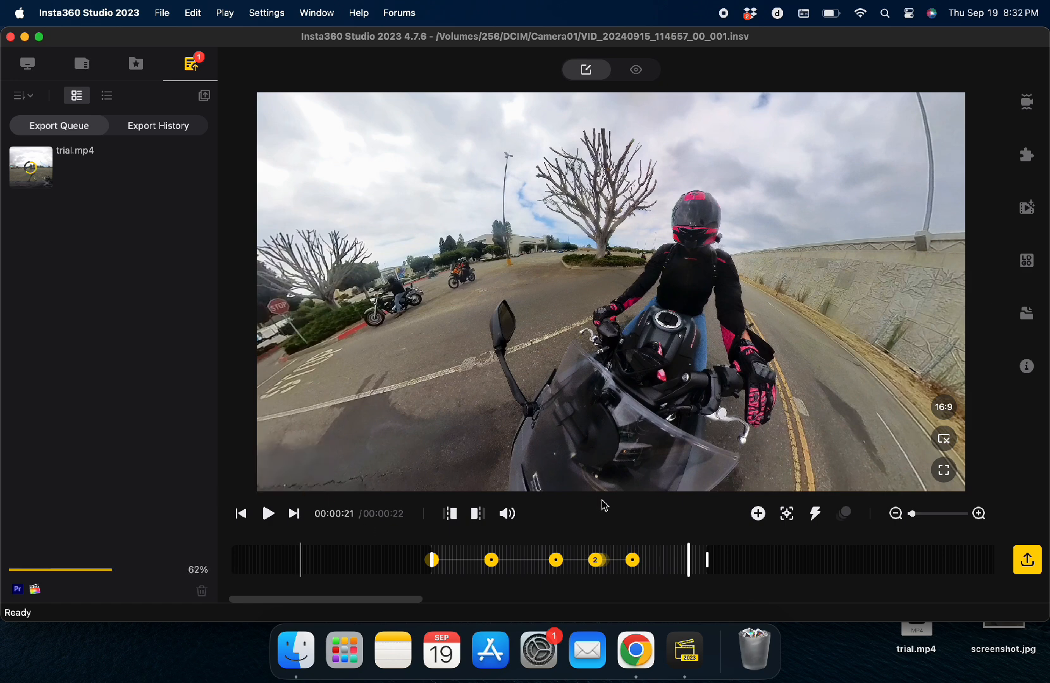
Trim the clip's start to the 20-second mark, and extend its end to the end of the footage
left_click(682, 554)
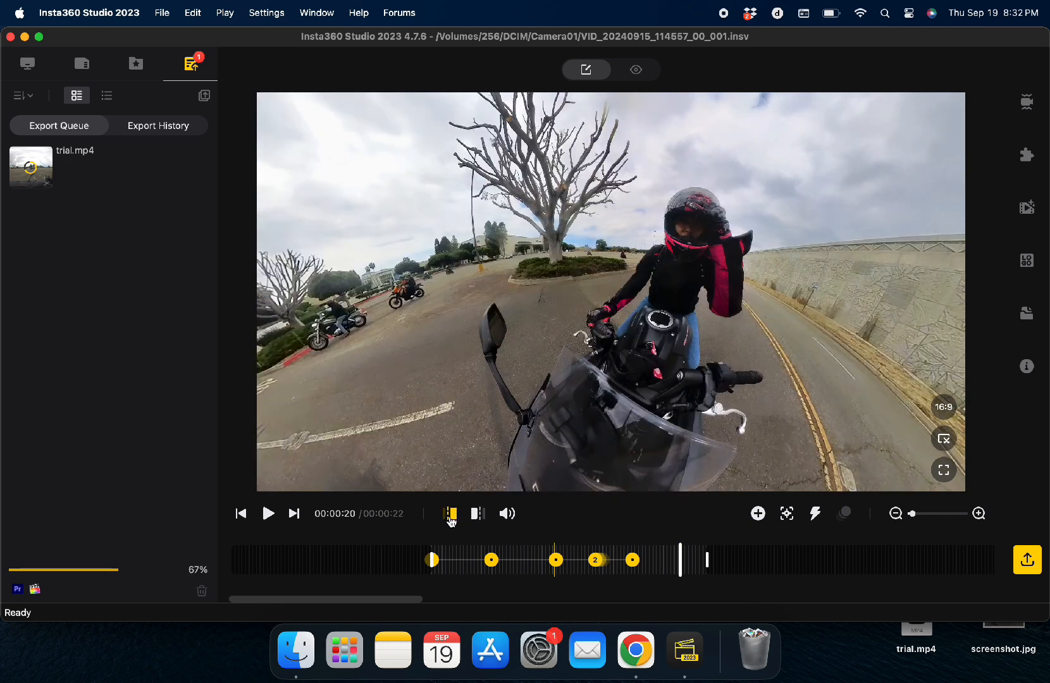
left_click(451, 515)
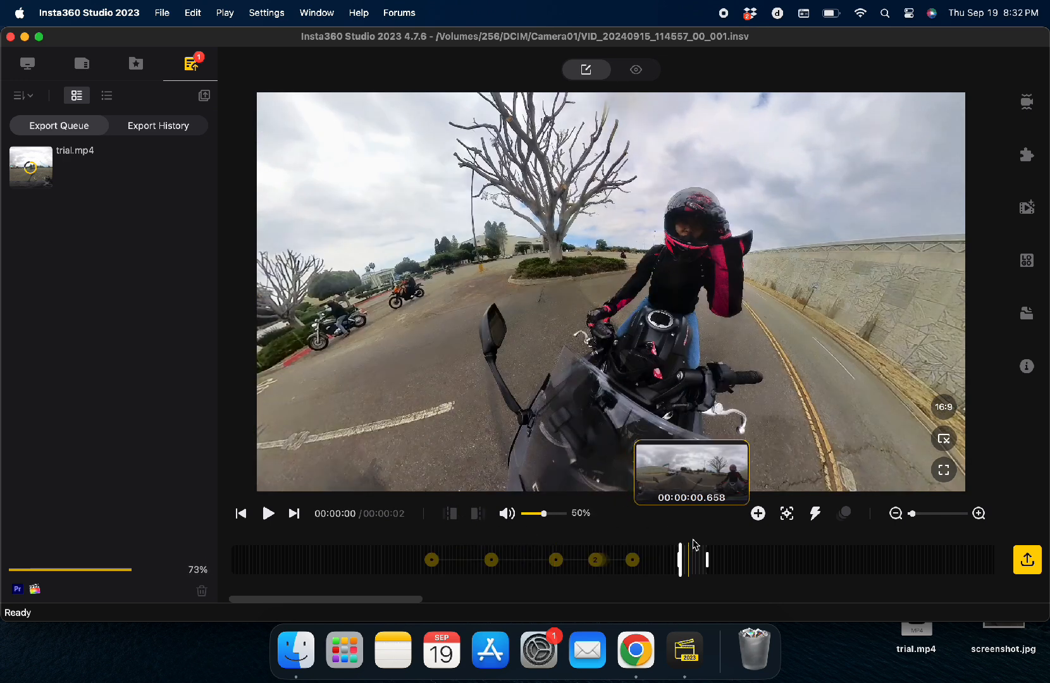
left_click(894, 516)
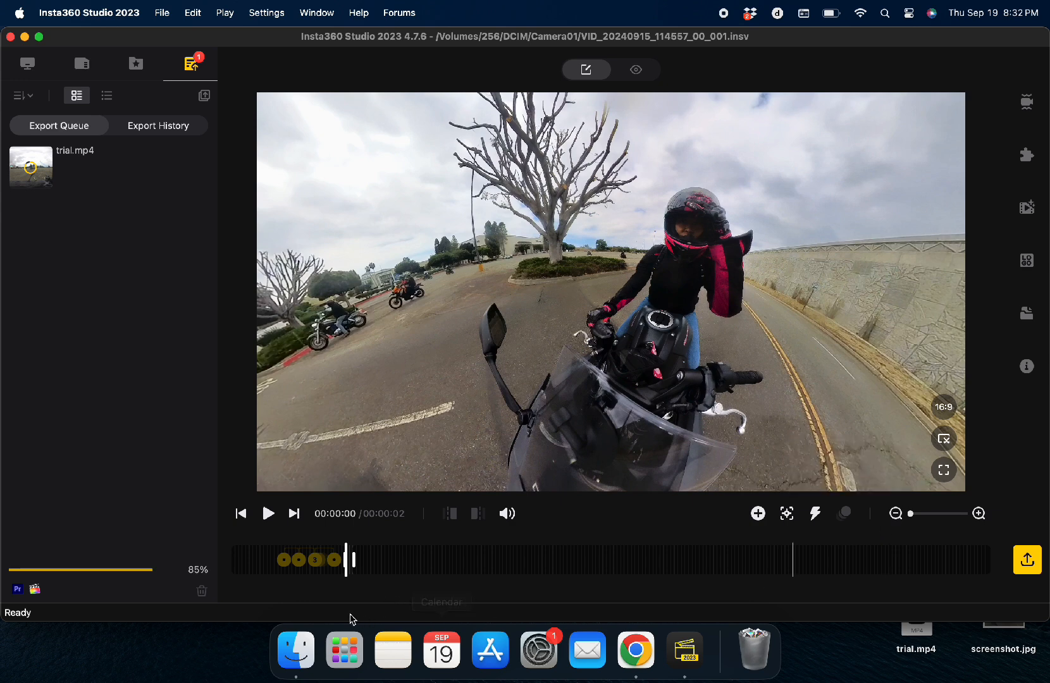
left_click_drag(355, 563, 1003, 519)
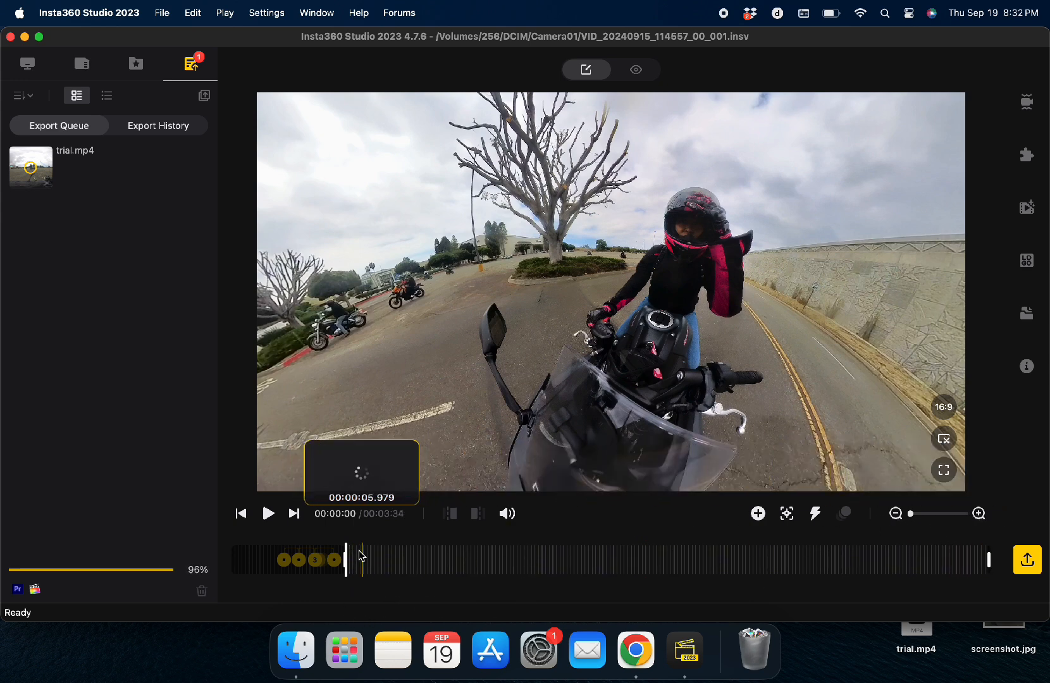
Play the new section and add a rider-facing keyframe at 7 seconds
left_click(268, 513)
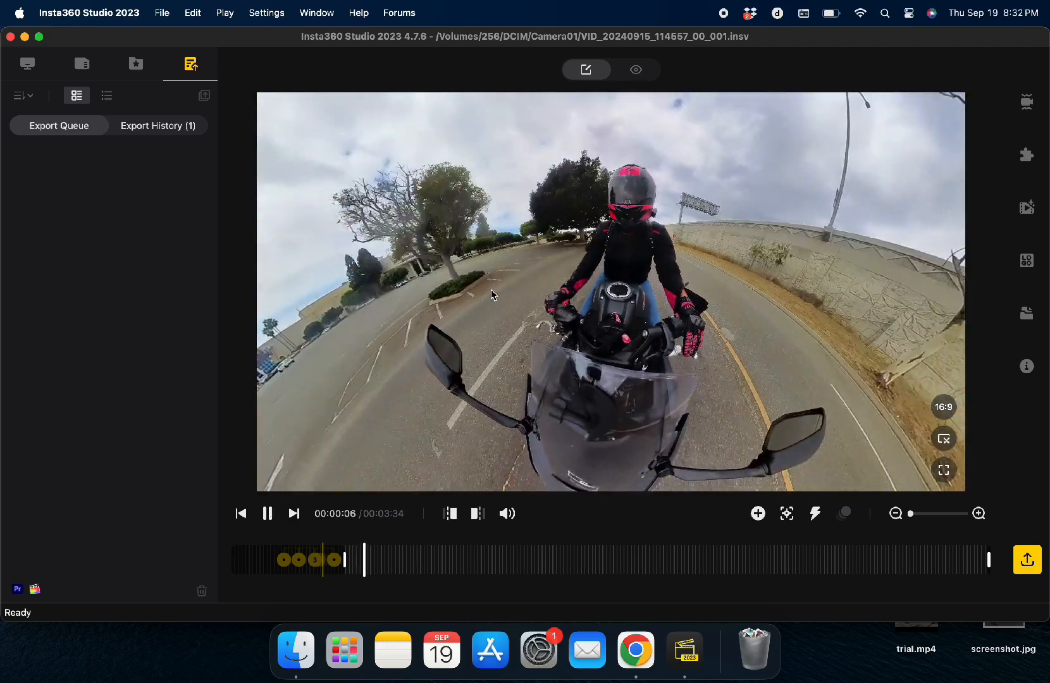
left_click(754, 518)
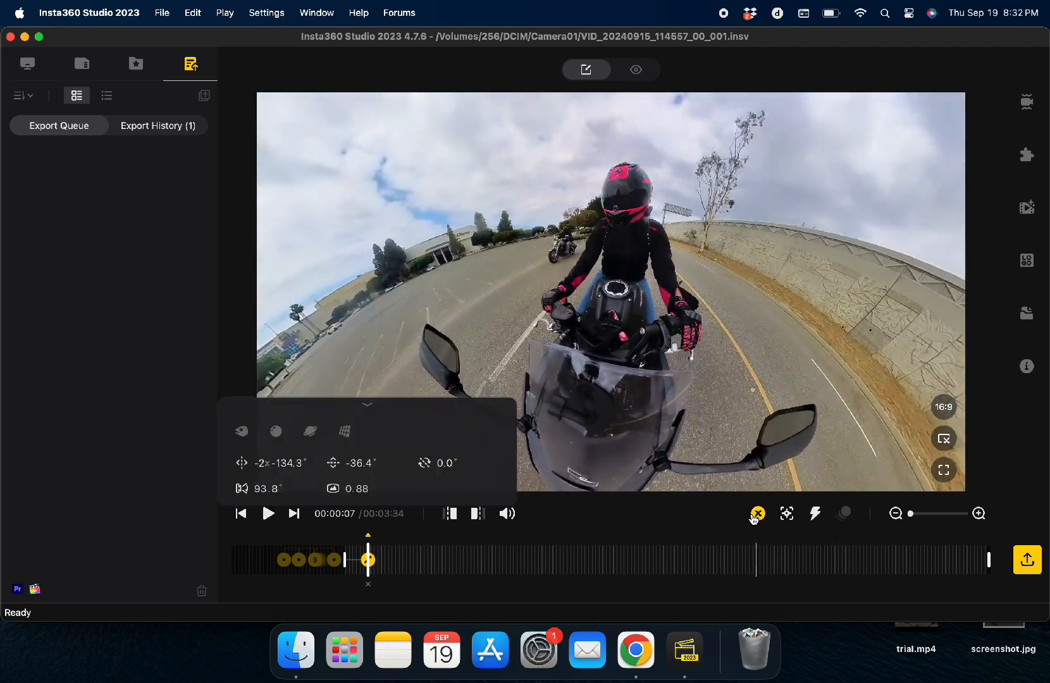
Turn the view to the road ahead, narrow it to about a 58° field of view, and add a keyframe at 15 seconds
key("space")
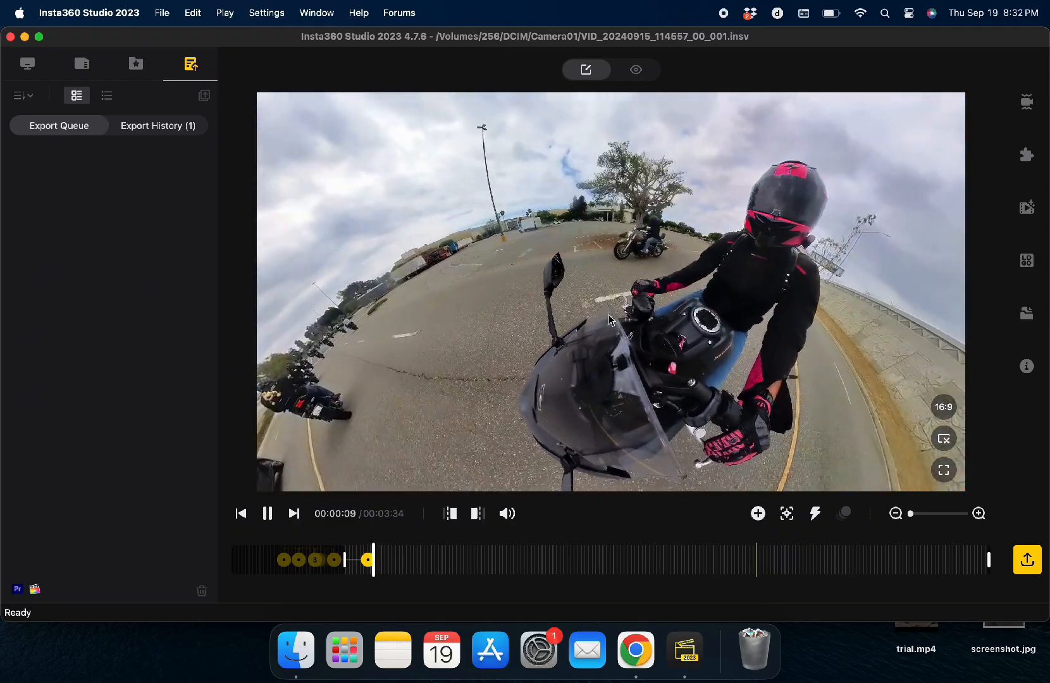
left_click_drag(547, 310, 795, 334)
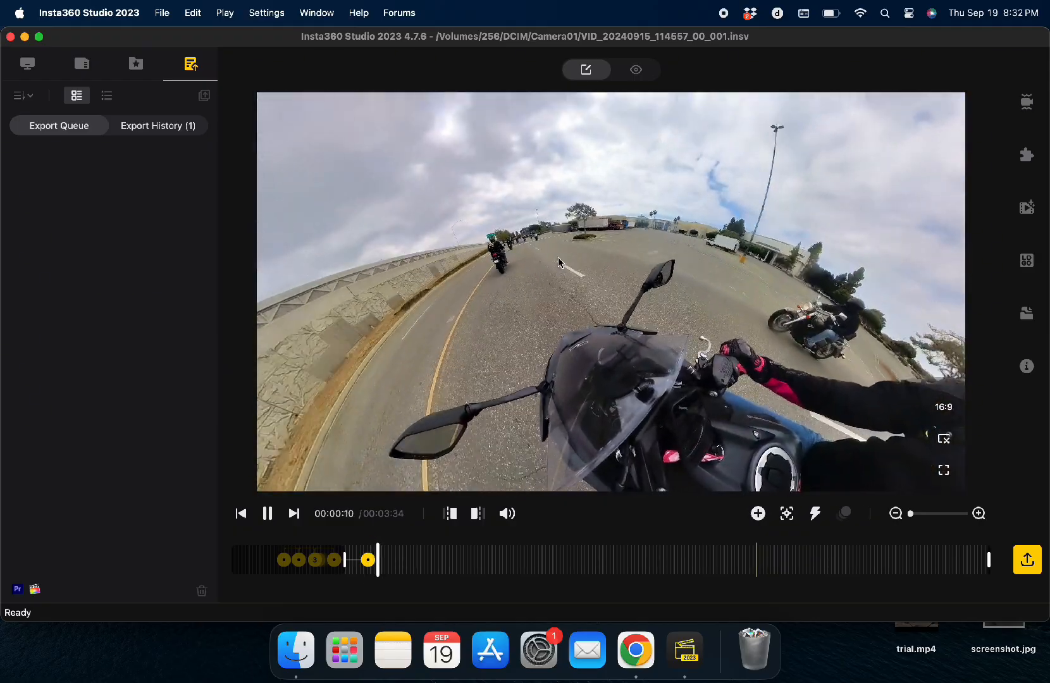
scroll(560, 263, "up", 3)
left_click_drag(406, 221, 609, 358)
scroll(533, 243, "up", 3)
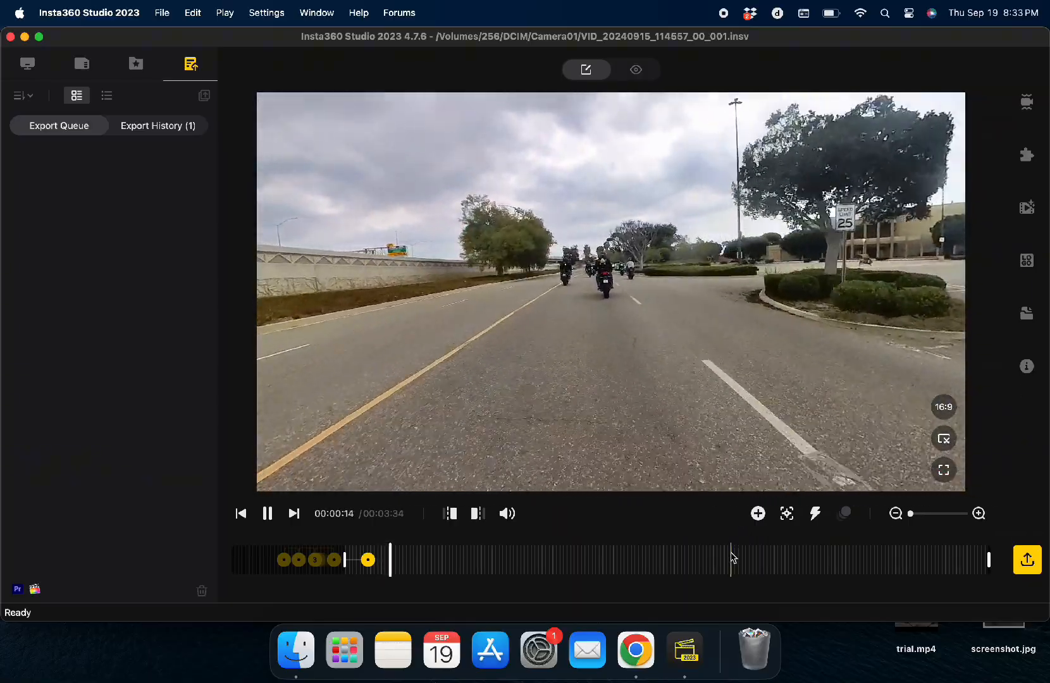
left_click(758, 513)
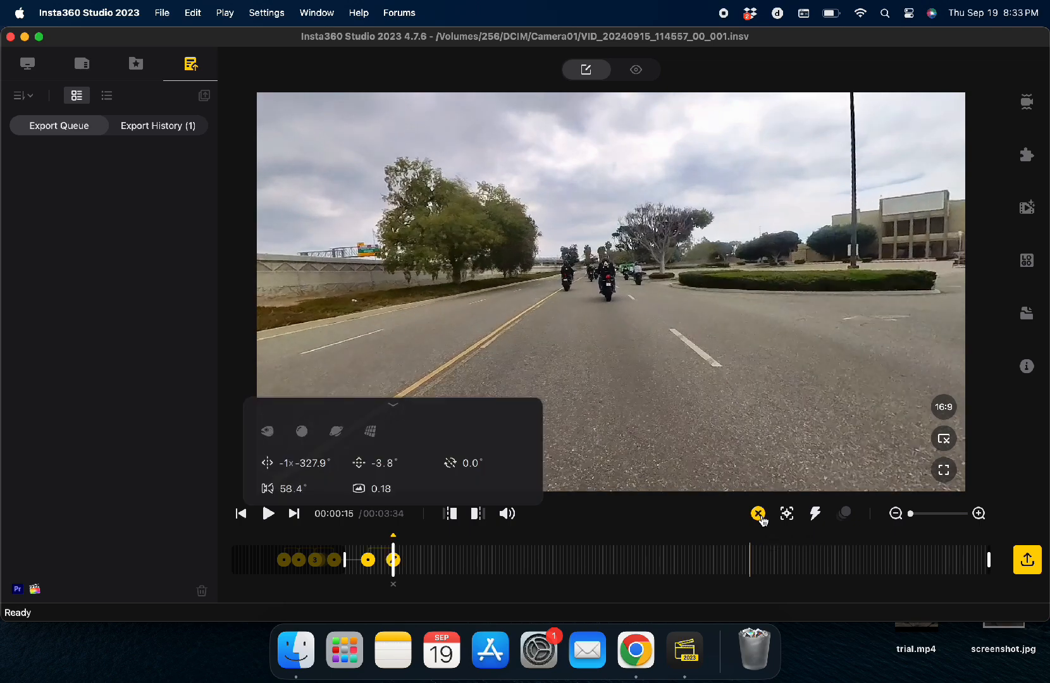
Play slightly past the last keyframe and trim the clip's end at 16 seconds
key("space")
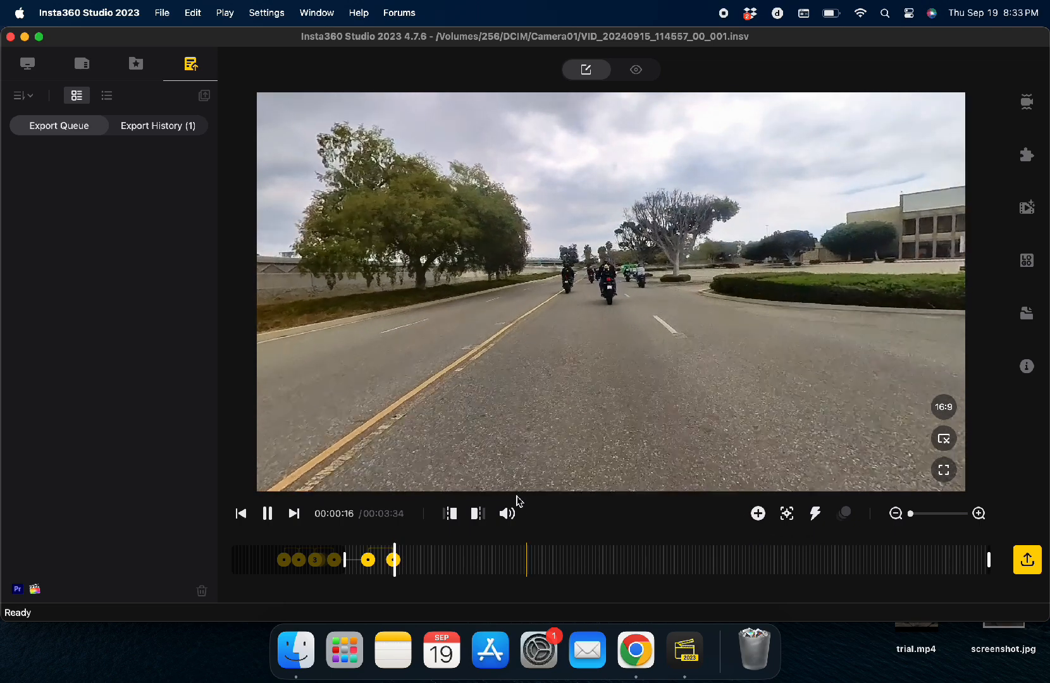
key("space")
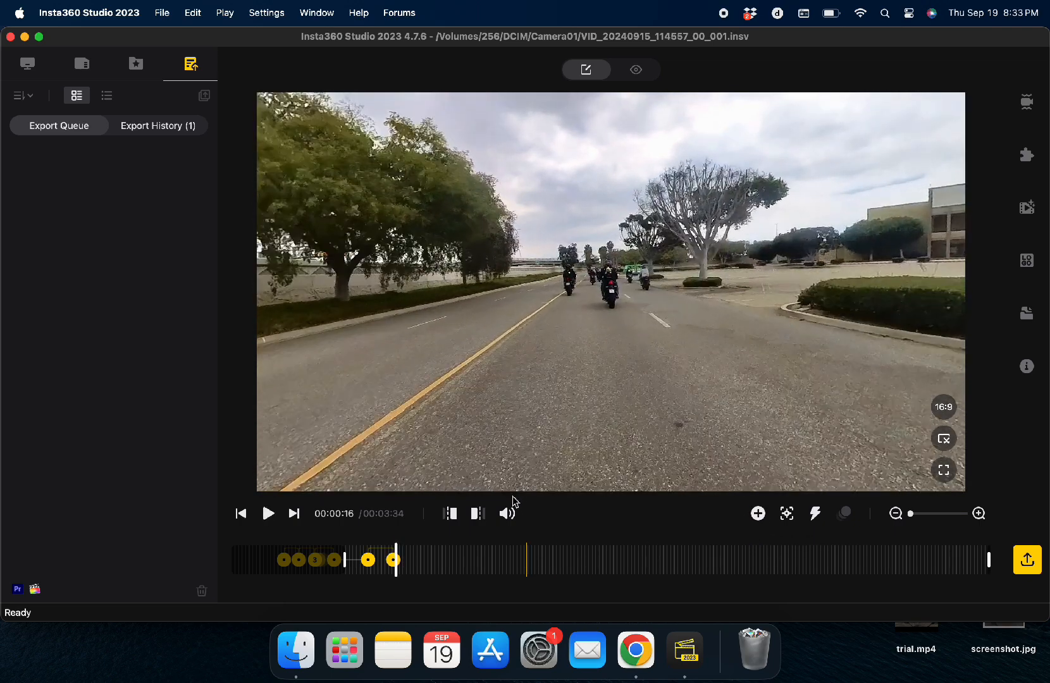
left_click(480, 515)
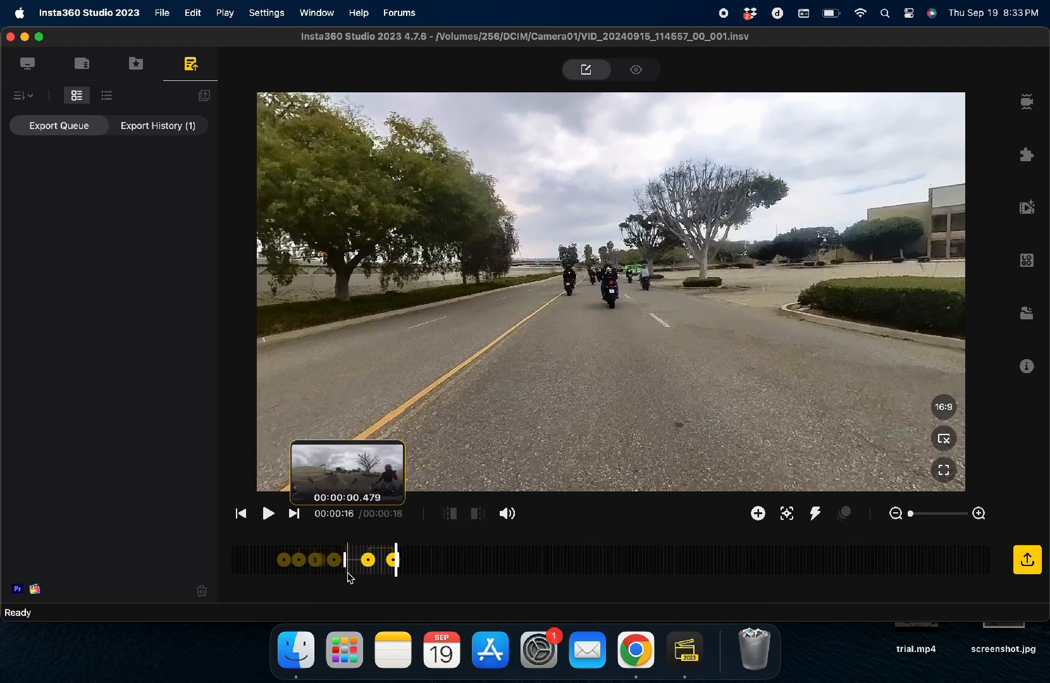
Play back the first few seconds of the newly trimmed section
left_click(349, 573)
key("space")
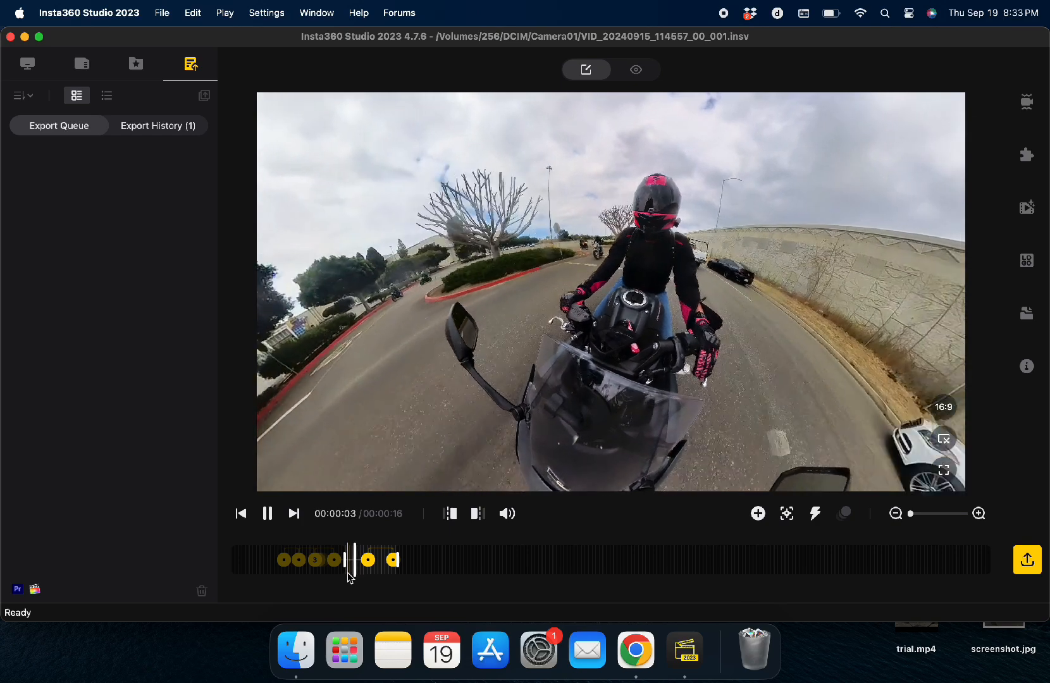
key("space")
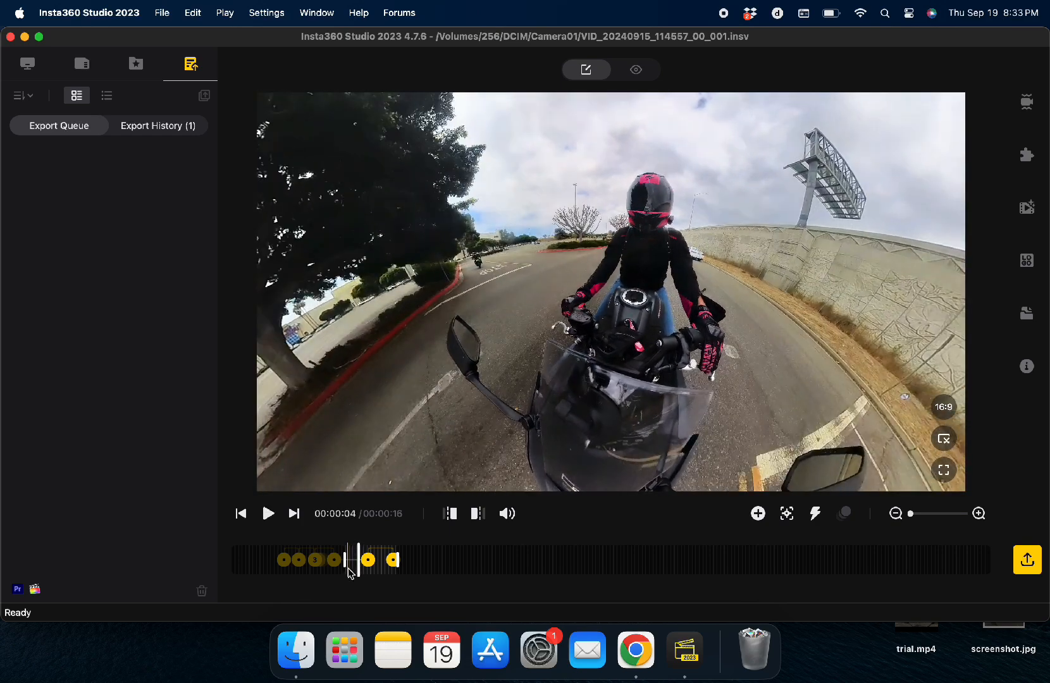
Change the clip's aspect ratio to 9:16 and move the playhead back to about 1 second
left_click(944, 406)
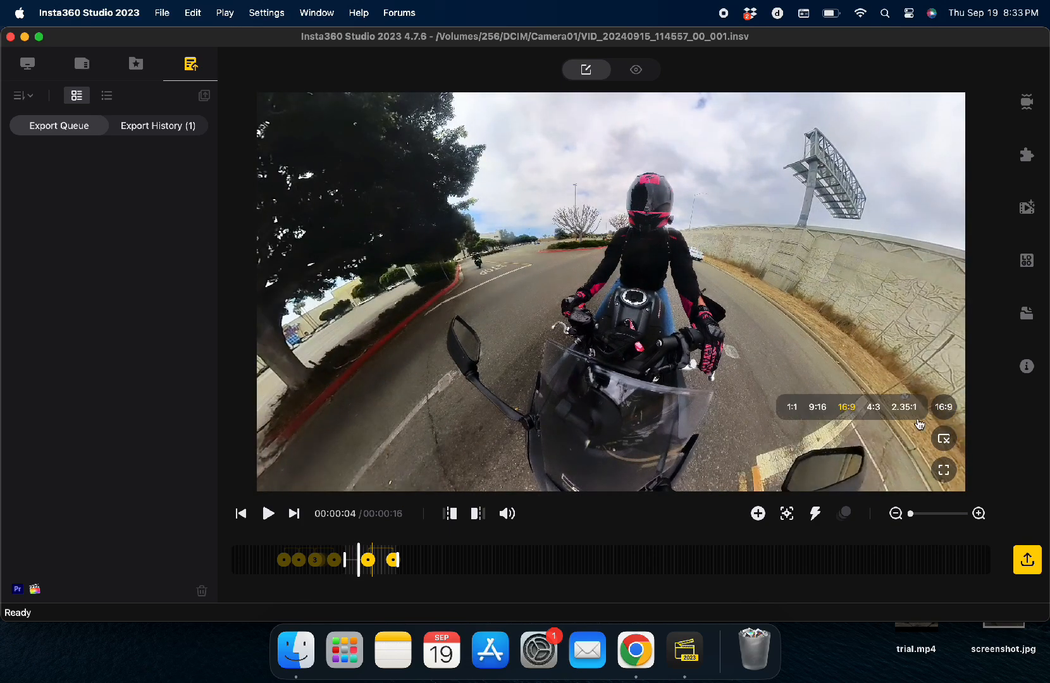
left_click(824, 410)
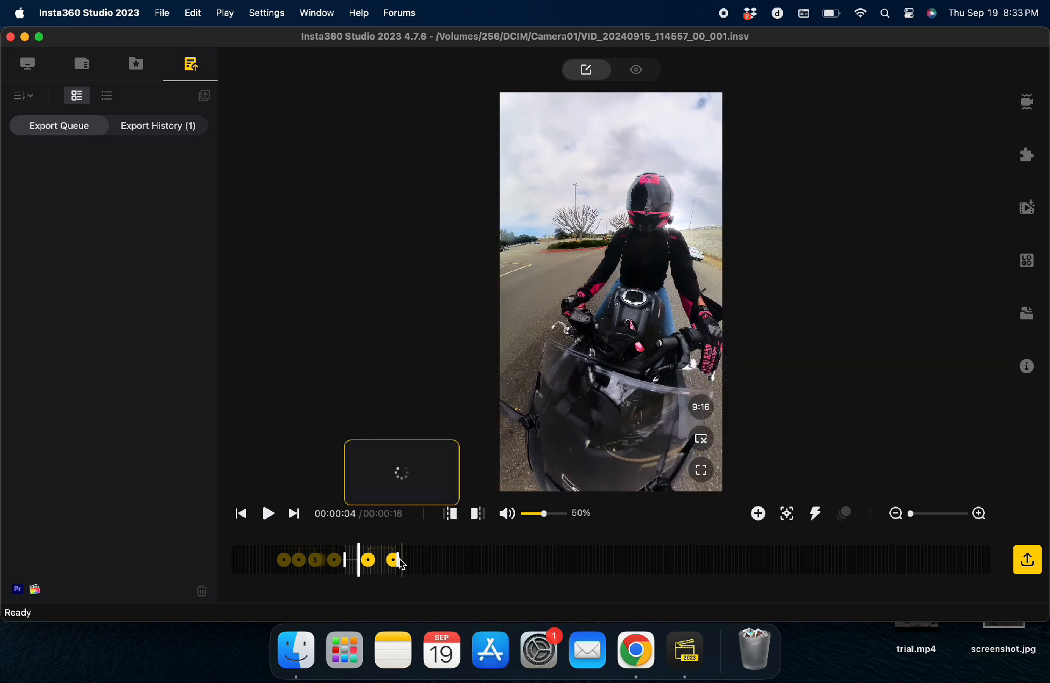
left_click(353, 571)
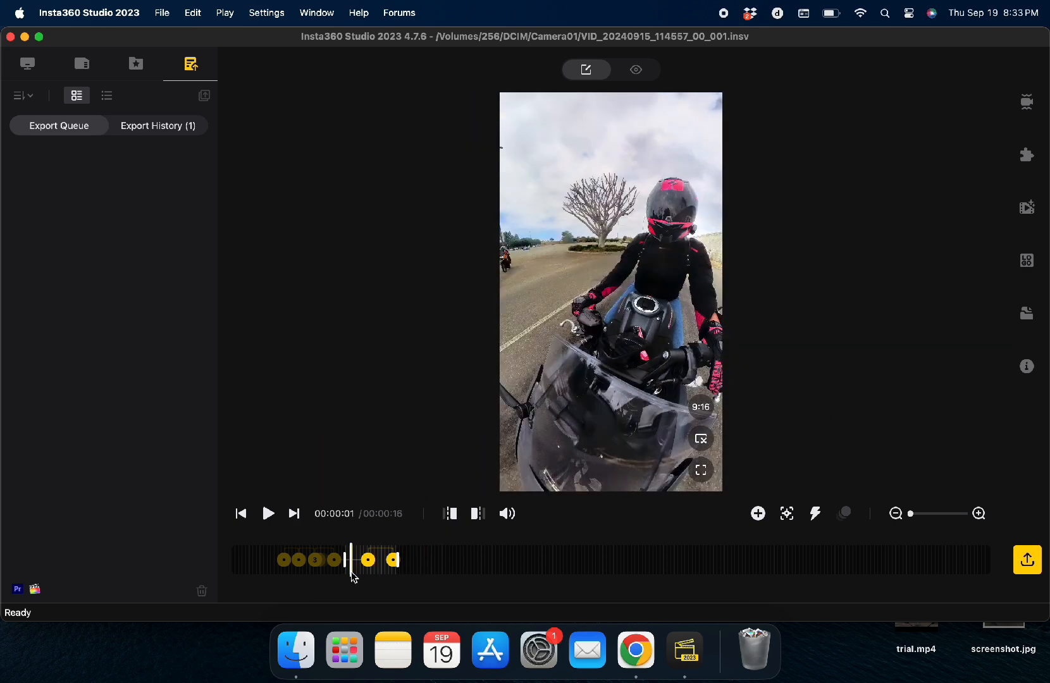
Center the rider in the 9:16 view and add a keyframe at the very start of the trimmed section
left_click_drag(604, 337, 556, 339)
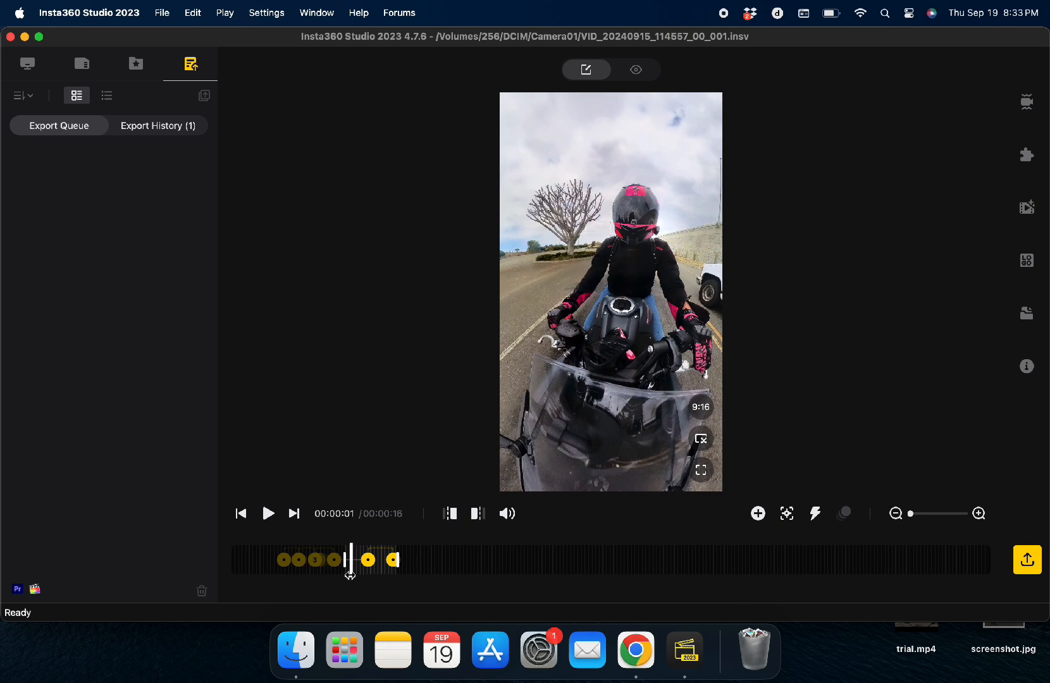
left_click_drag(350, 573, 337, 573)
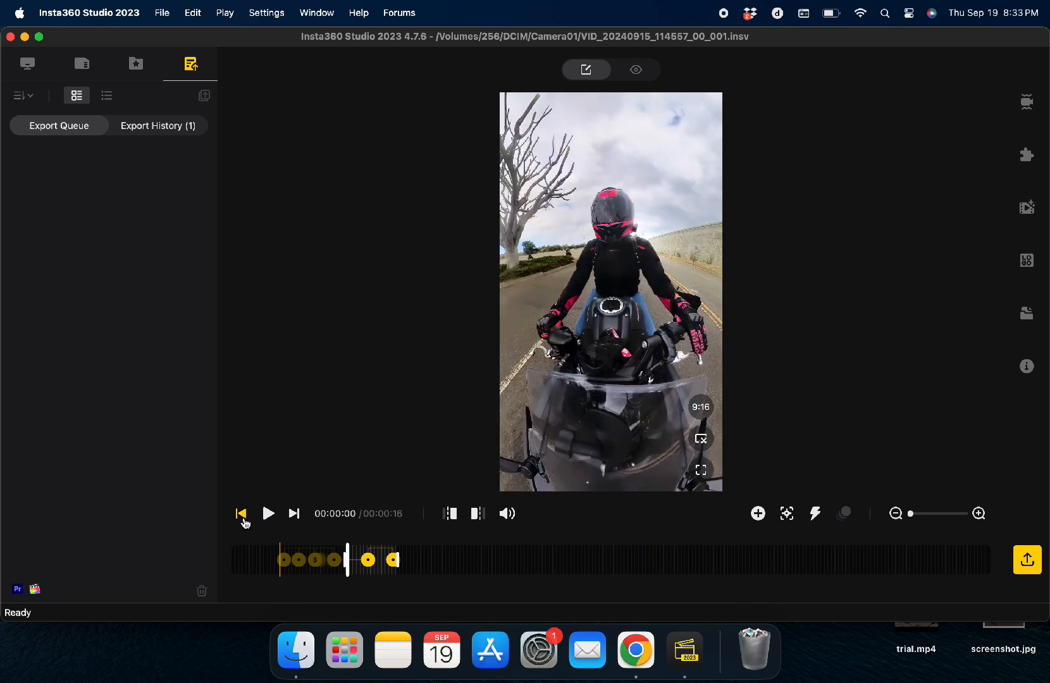
left_click(244, 518)
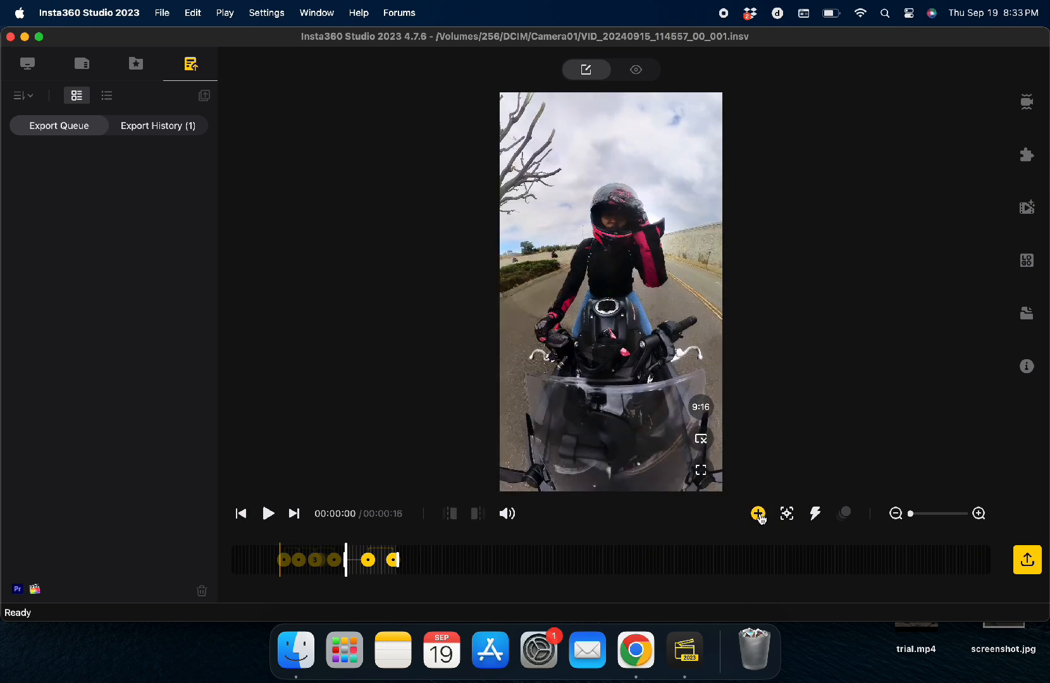
left_click(758, 513)
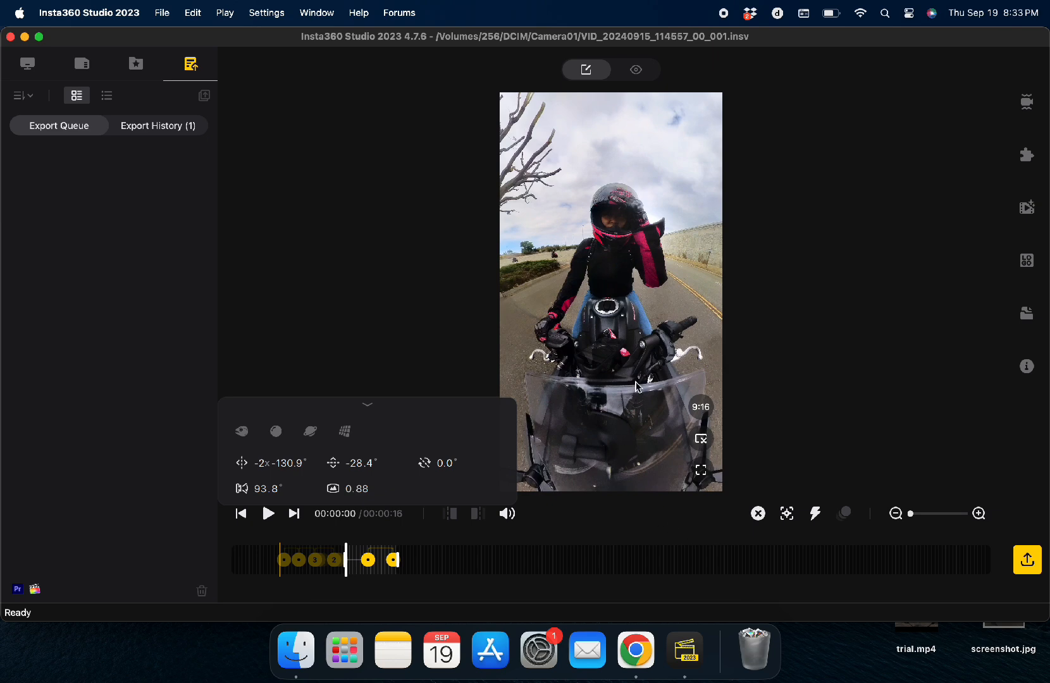
Play the section to about 4 seconds, then set True Audio to Off in Media Processing and resume playback
key("space")
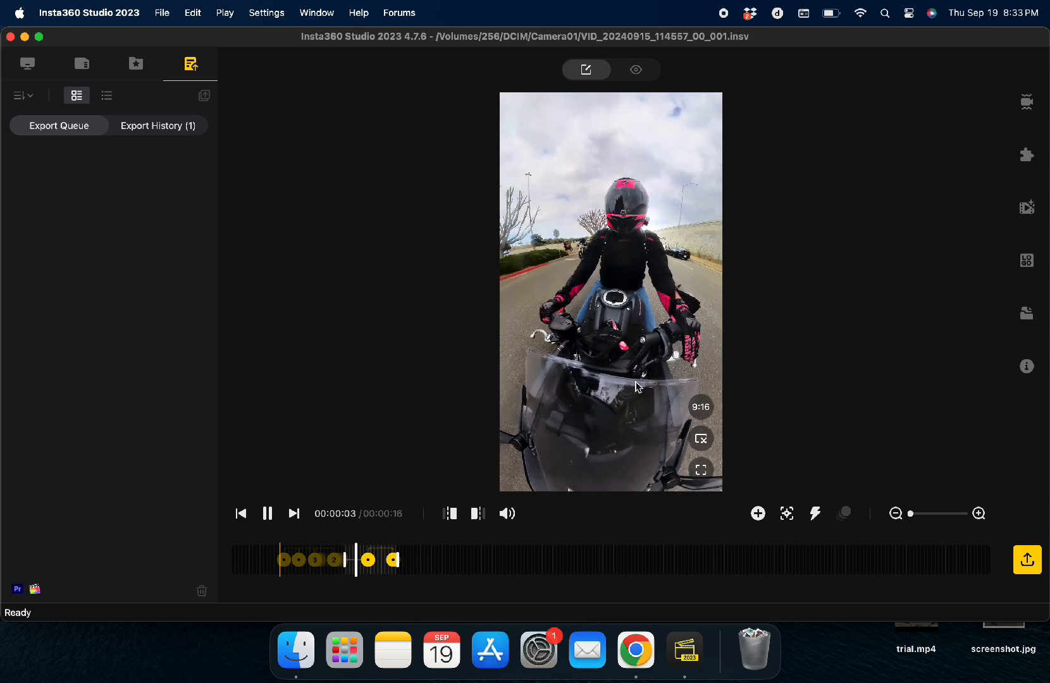
key("space")
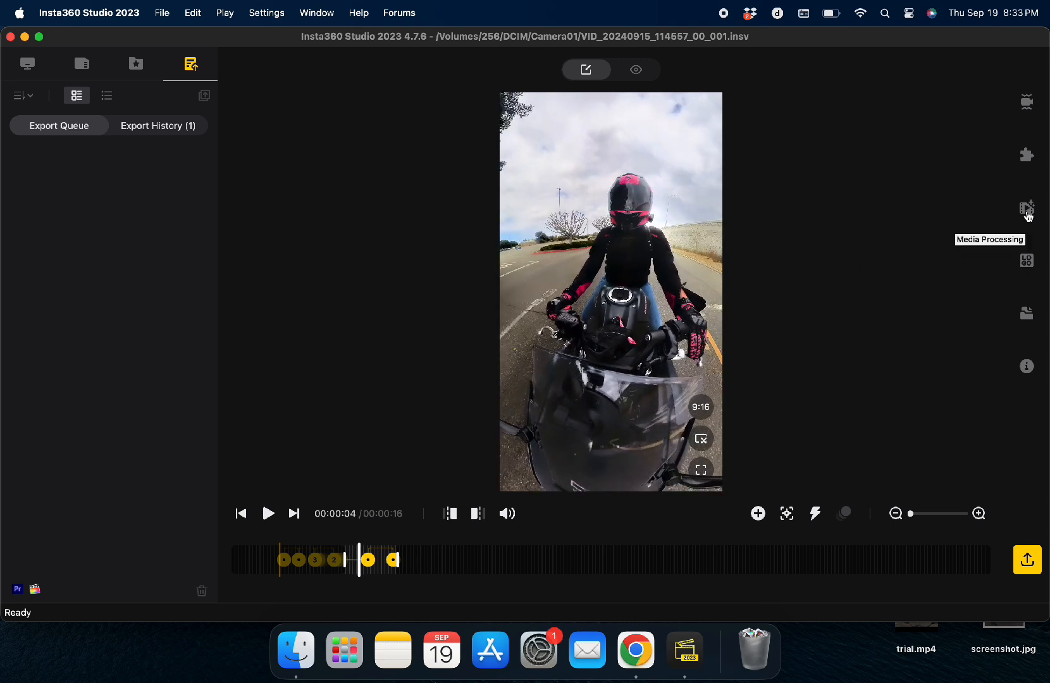
left_click(1027, 210)
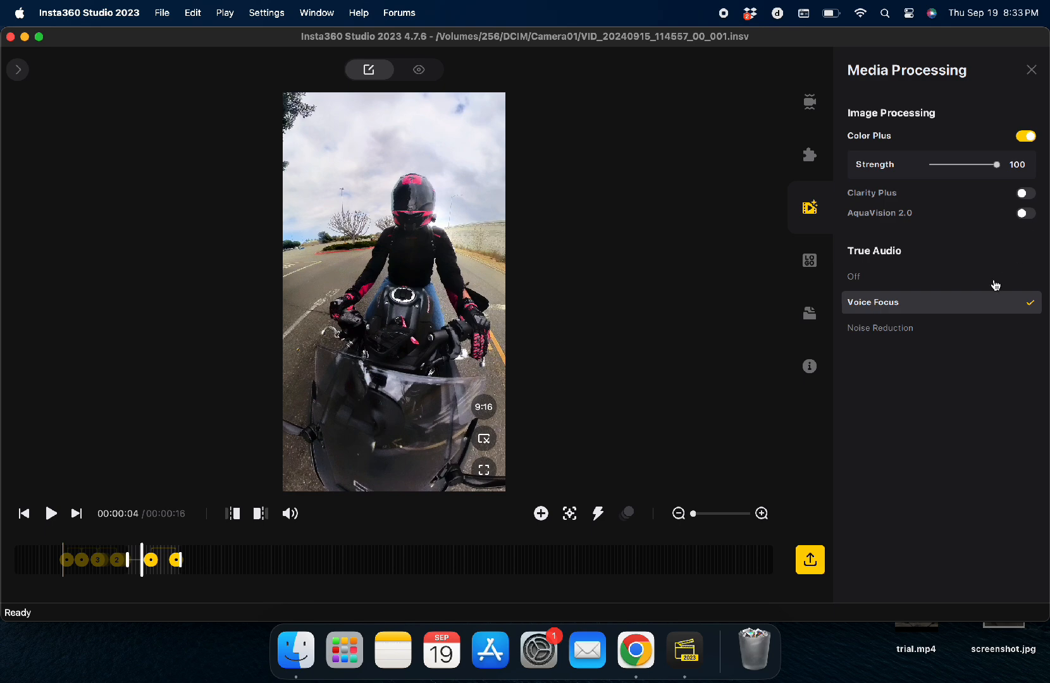
left_click(937, 288)
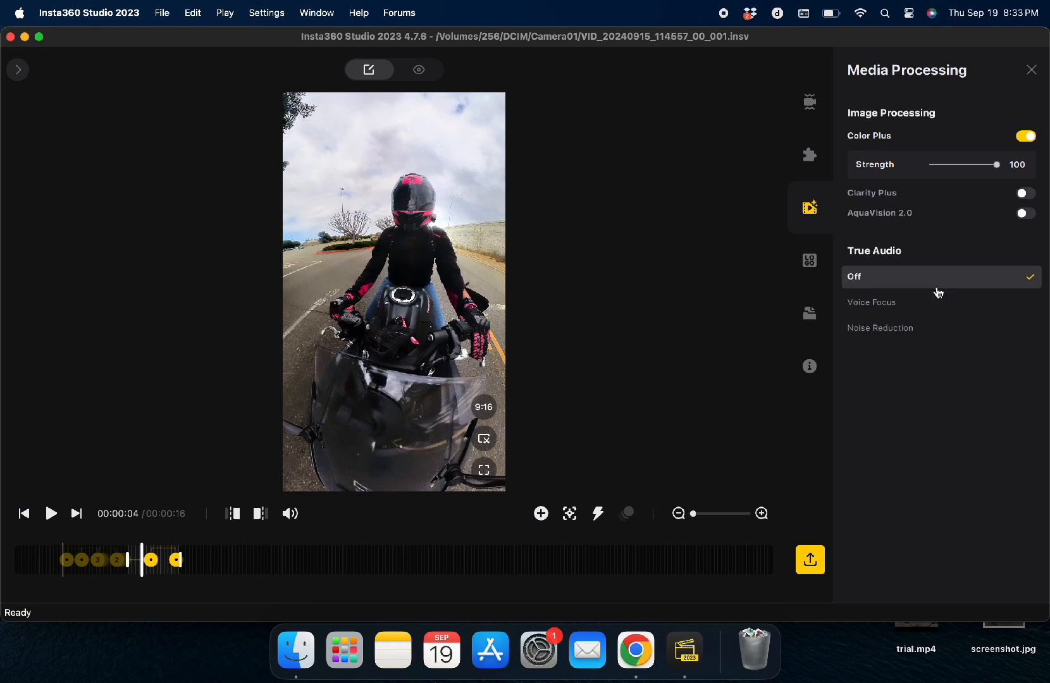
left_click(820, 216)
key("space")
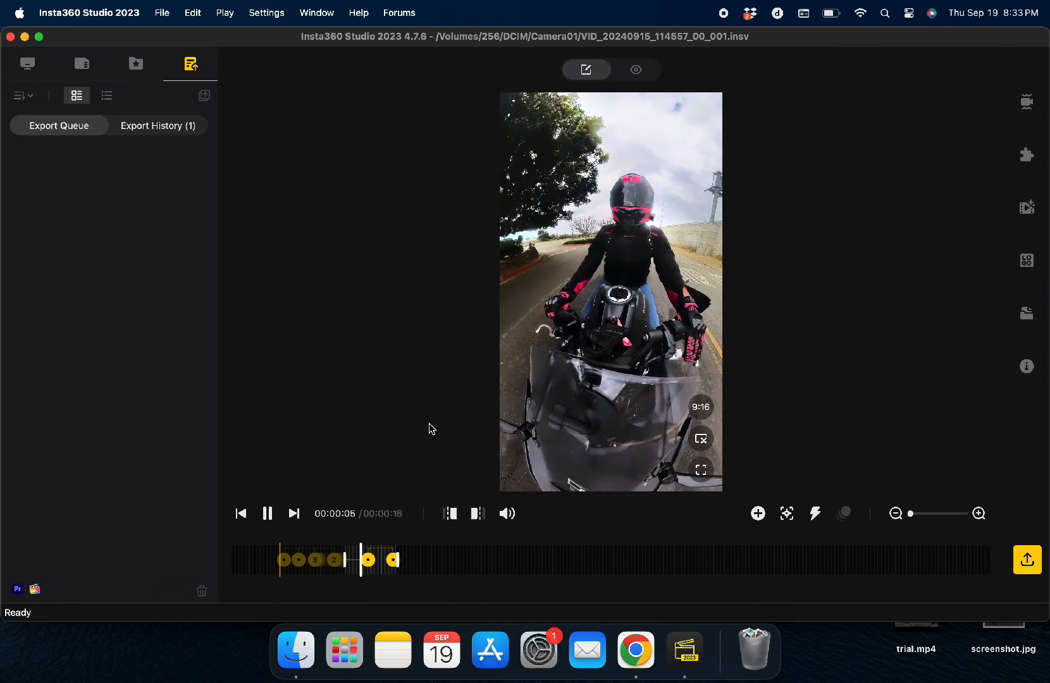